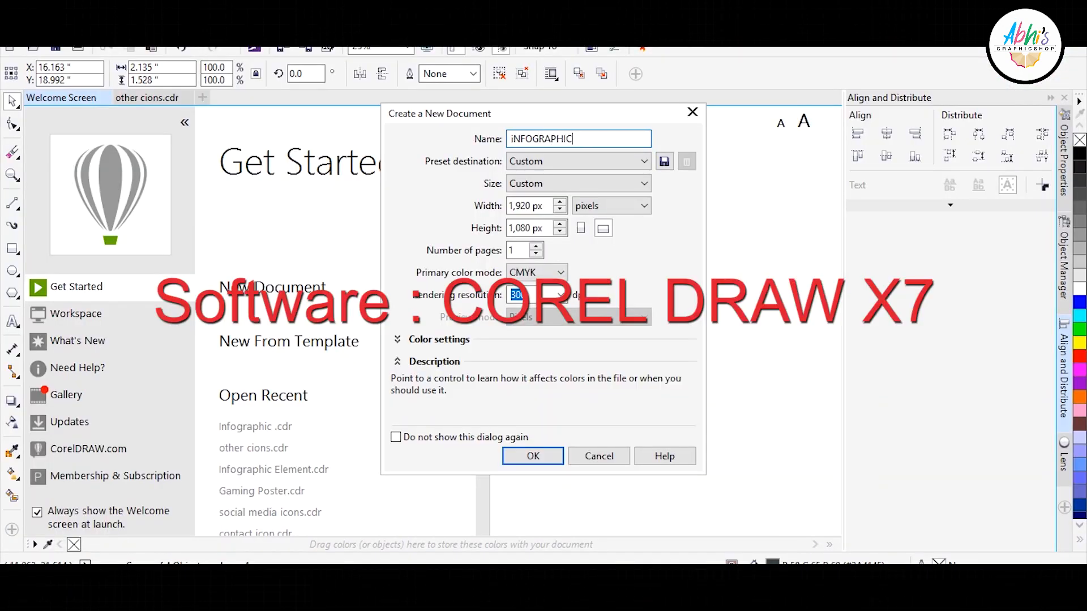
Create a new custom document named iNFOGRAPHIC, 1,920 × 1,080 px, in CMYK.
left_click(525, 455)
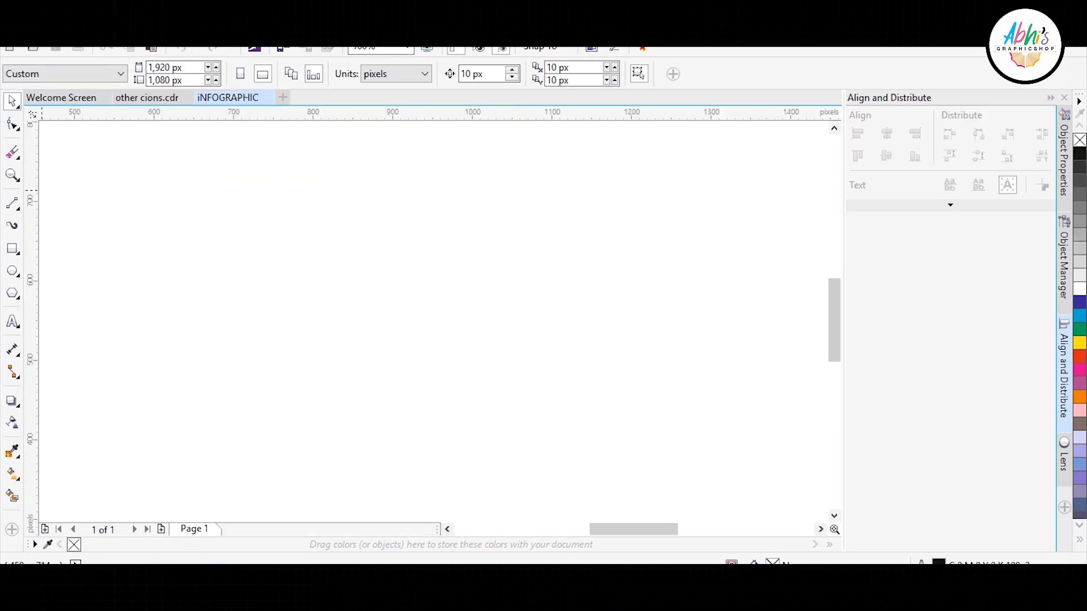
left_click(71, 38)
left_click(99, 110)
scroll(229, 161, "down", 2)
scroll(194, 195, "up", 1)
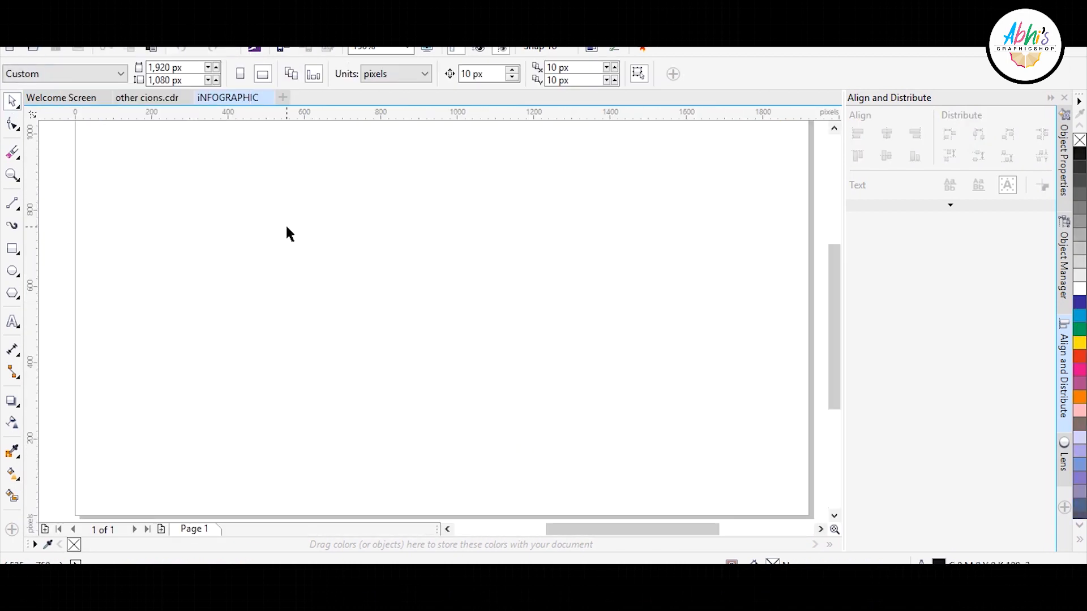
Draw a tall upright rectangle about 300 × 547 px near the middle of the page.
left_click(13, 249)
scroll(246, 253, "down", 1)
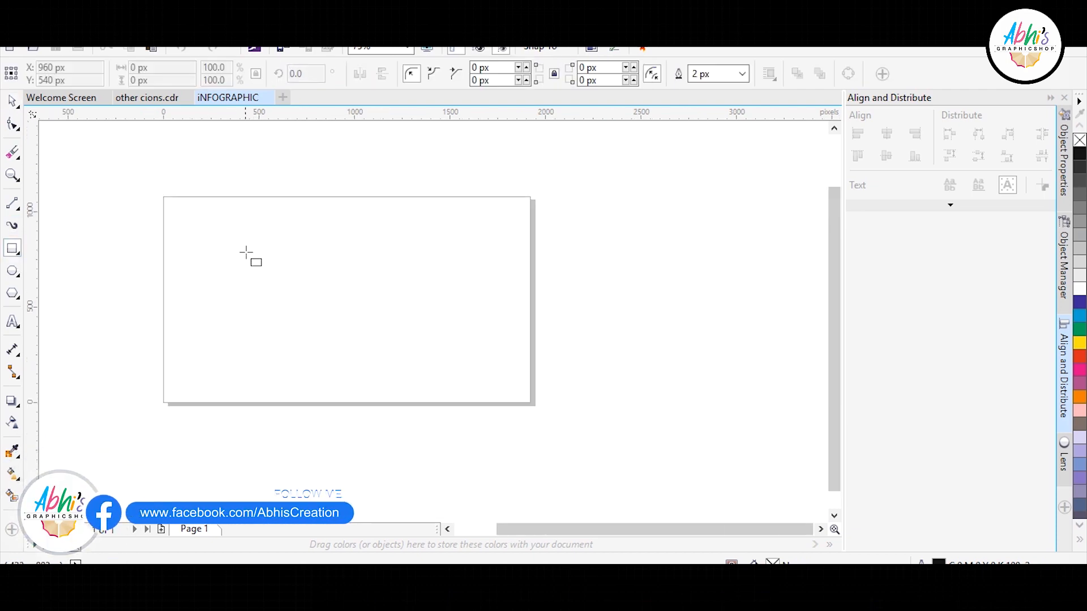
scroll(341, 278, "up", 1)
left_click_drag(329, 168, 479, 402)
scroll(486, 477, "down", 2)
scroll(472, 478, "up", 2)
scroll(479, 402, "down", 2)
scroll(493, 411, "up", 2)
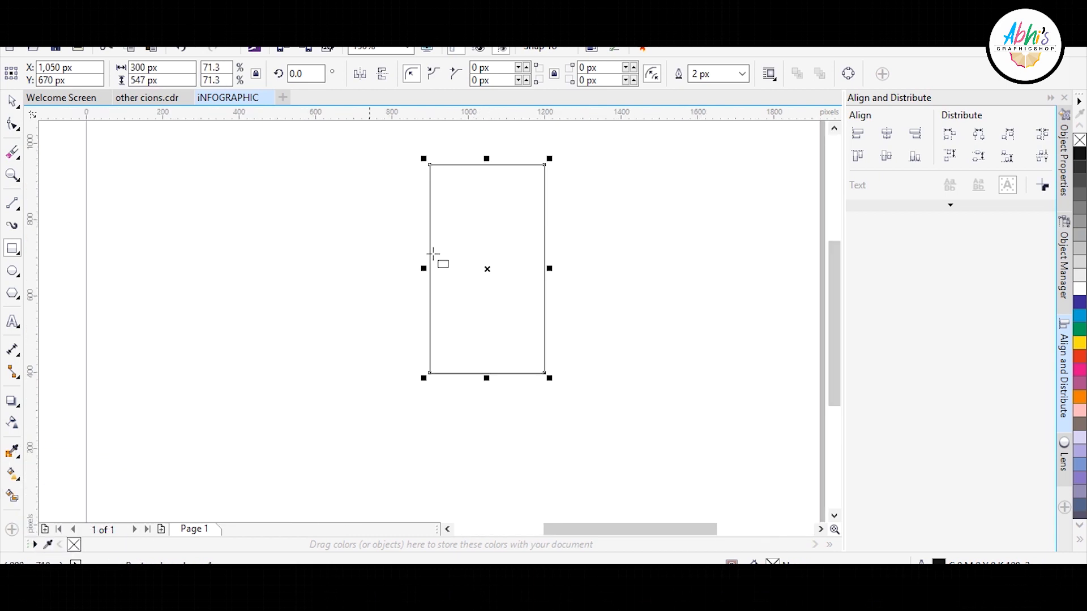
Move the tall rectangle slightly left and down to X 1,008 px, Y 603 px and fill it with white.
left_click_drag(474, 257, 459, 283)
scroll(497, 308, "up", 2)
scroll(480, 308, "down", 2)
scroll(454, 196, "up", 2)
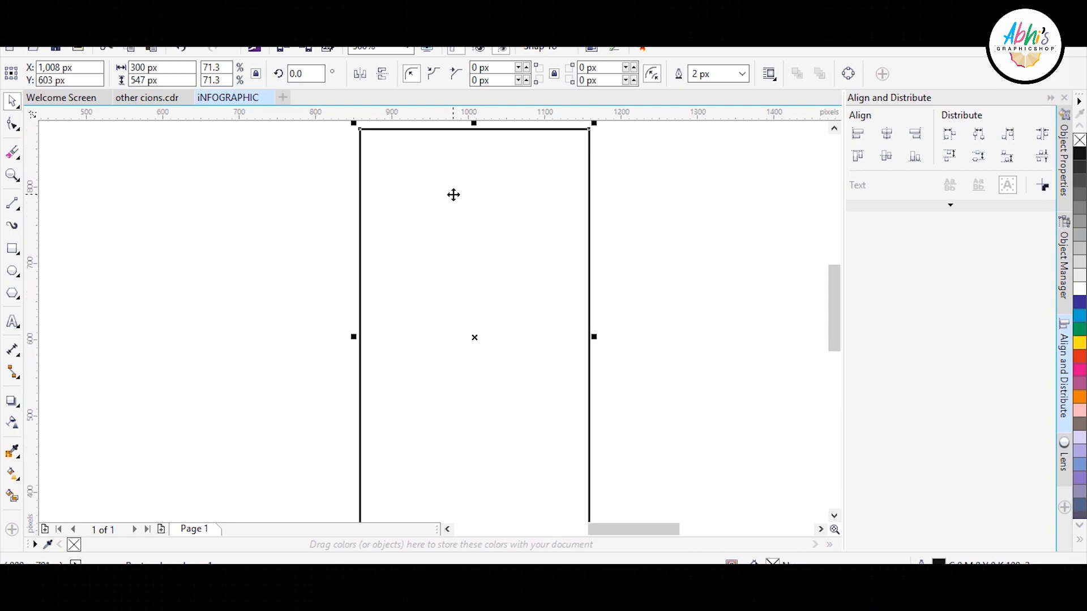
left_click(1079, 288)
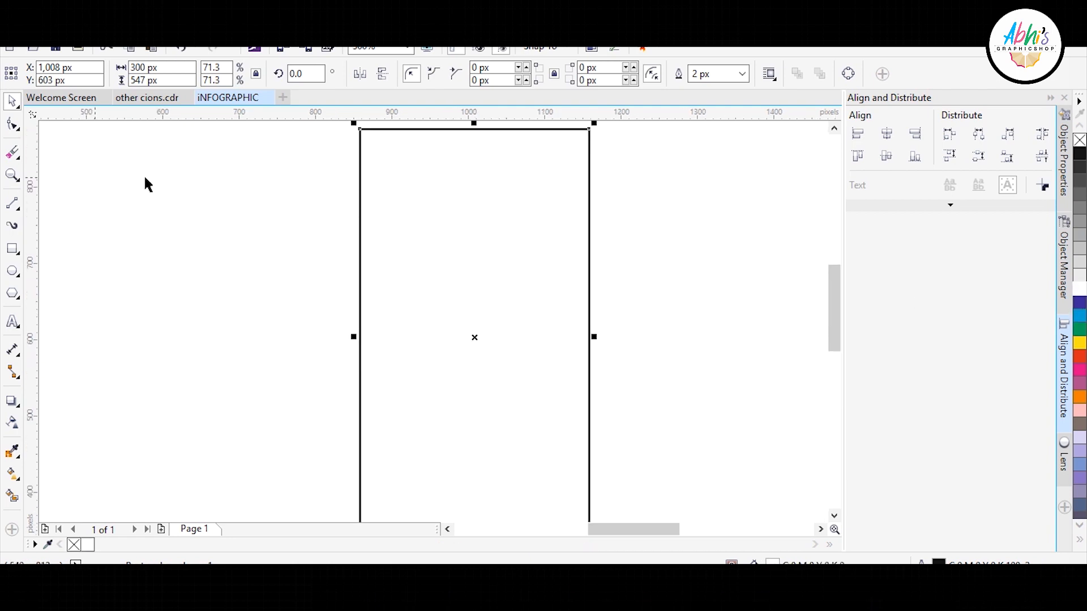
Draw a banner rectangle about 211 × 64 px across the tall rectangle's left edge, rounding its right corners to 32 px and upper-left corner to 20 px.
left_click_drag(344, 161, 505, 210)
scroll(447, 150, "up", 2)
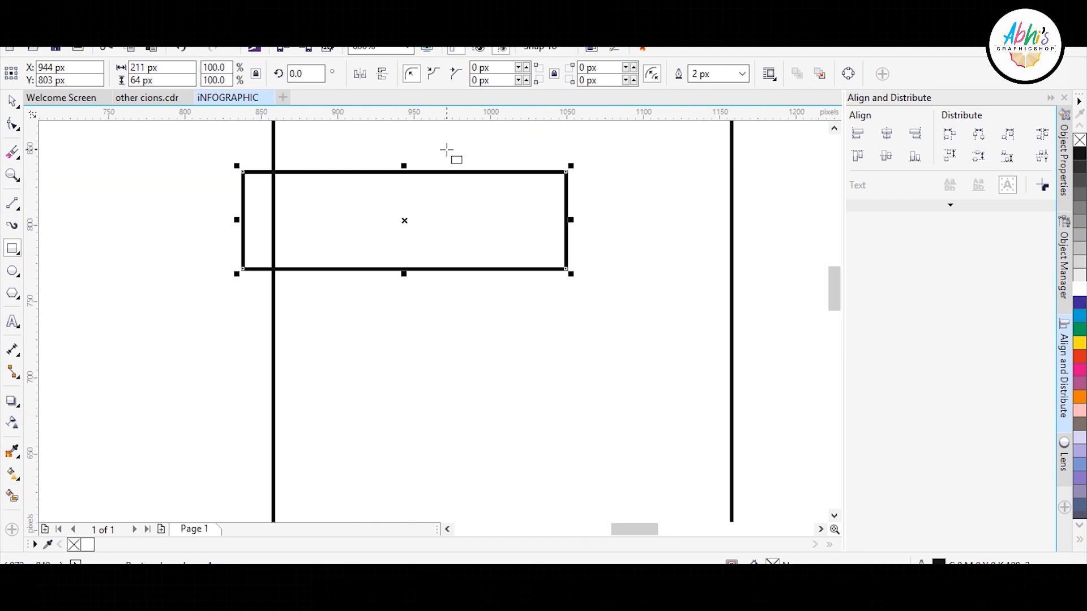
left_click(11, 128)
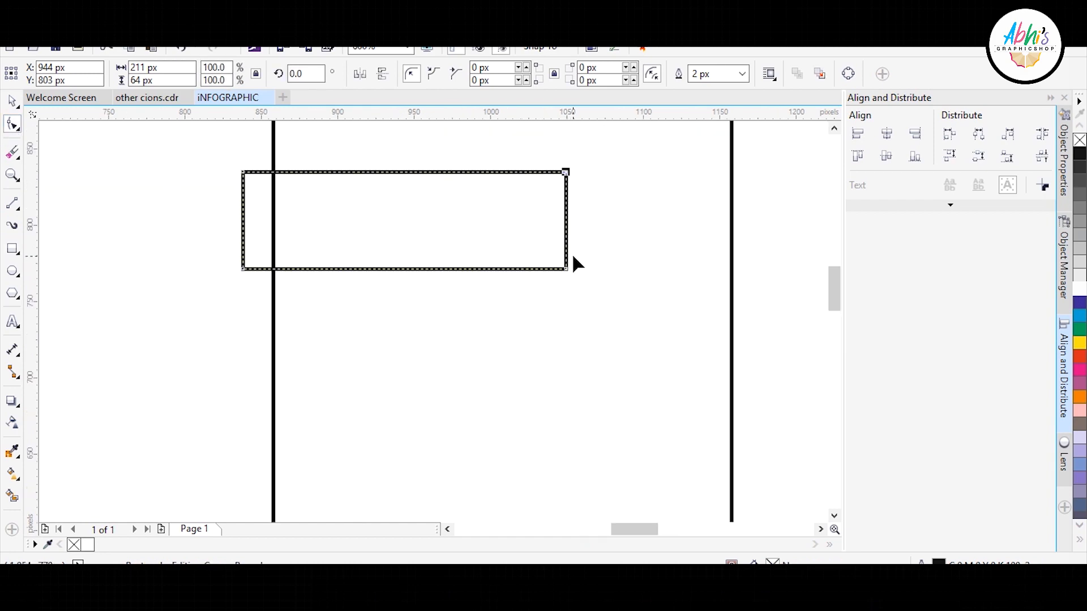
left_click_drag(566, 272, 371, 218)
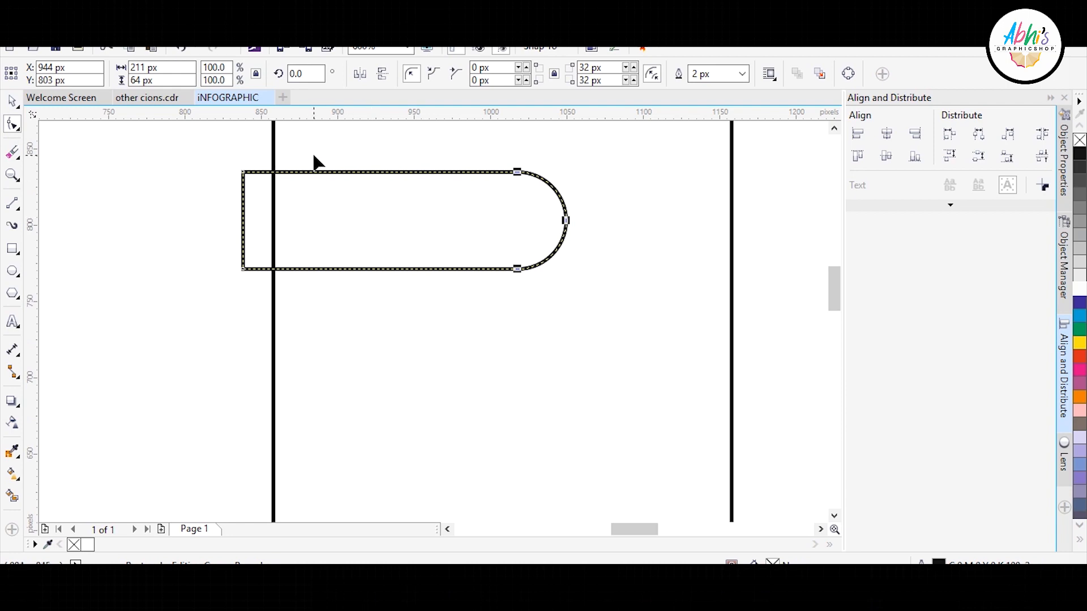
left_click_drag(244, 173, 272, 188)
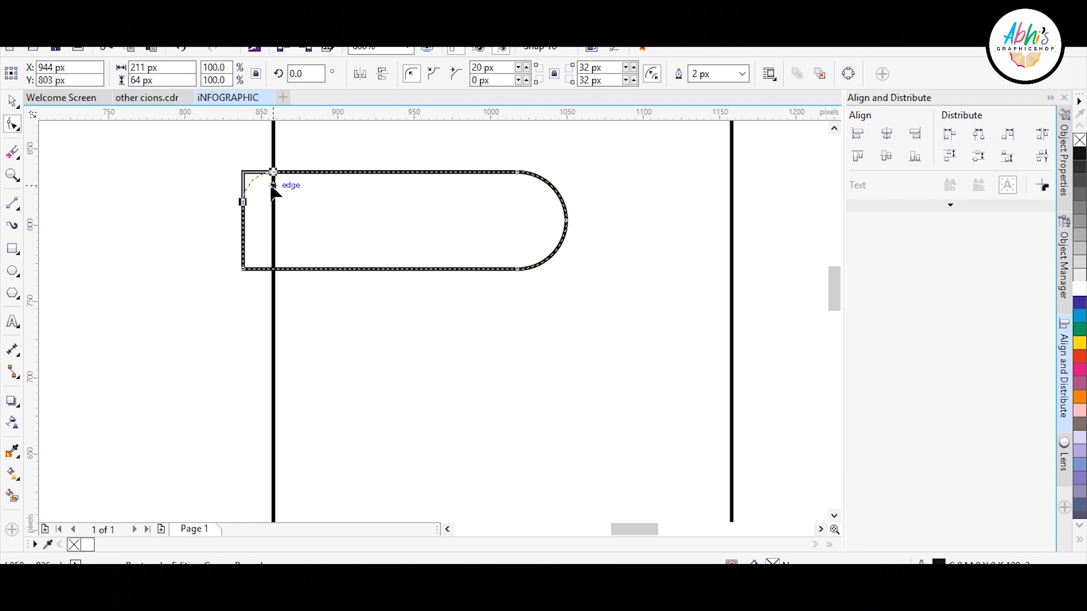
left_click(16, 103)
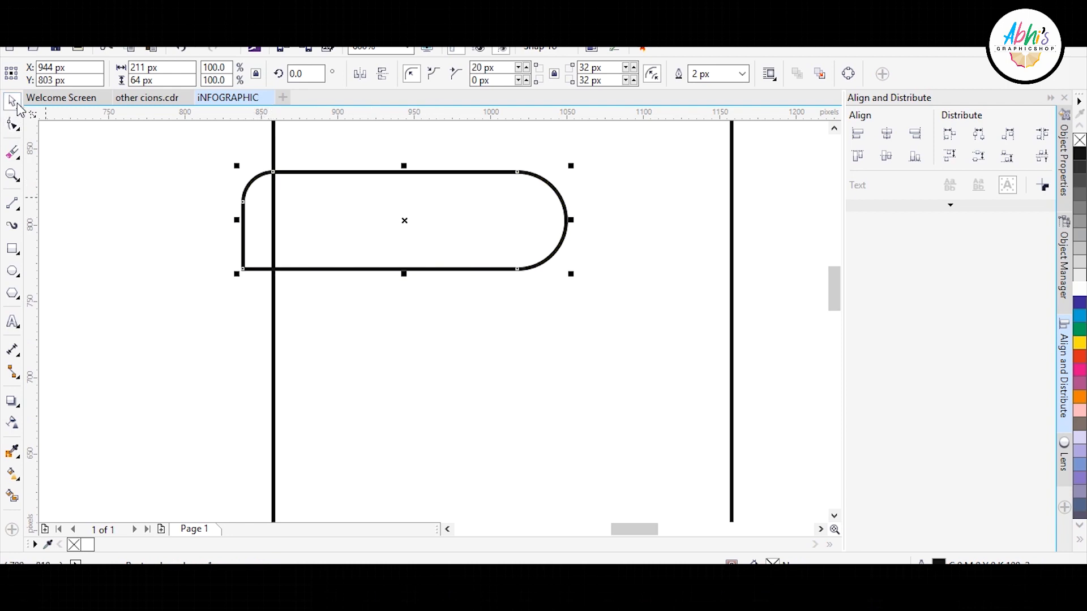
Make a vertically mirrored copy of the banner and offset it downward to Y 783 px so its rounded left corner extends below the original.
left_click(420, 174)
left_click(405, 172)
left_click_drag(403, 166, 405, 245)
scroll(250, 241, "up", 3)
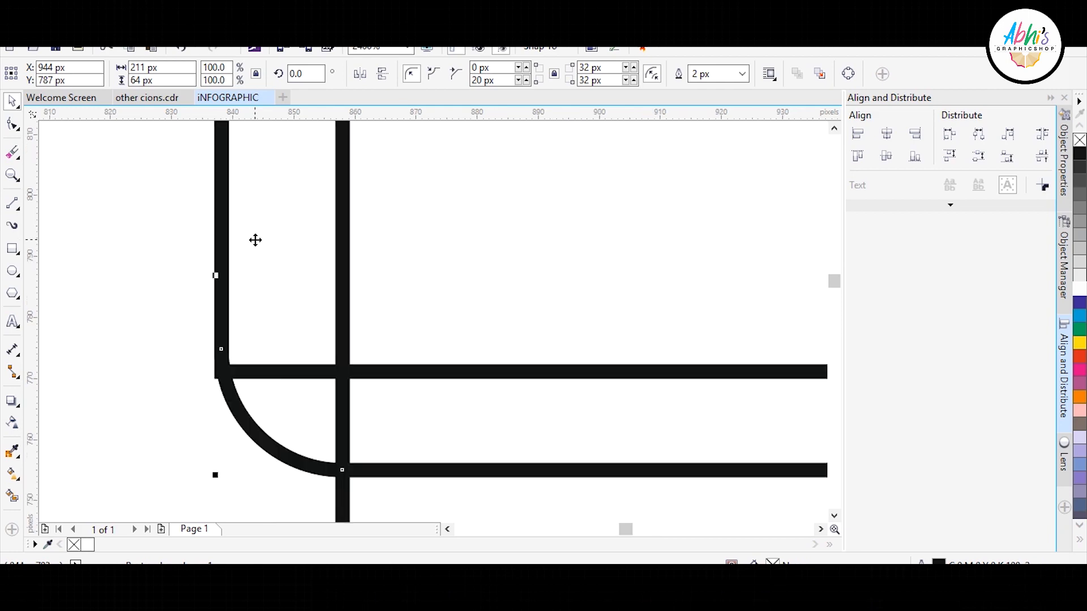
left_click_drag(255, 238, 253, 263)
scroll(252, 263, "down", 3)
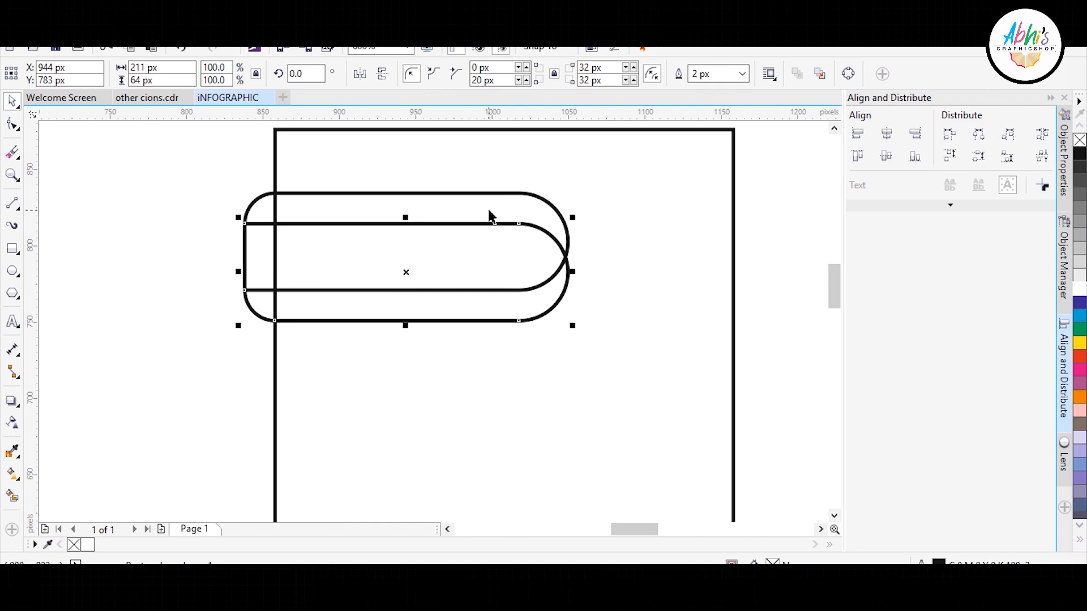
Apply a horizontal linear gradient from red to light salmon pink to the upper banner and remove its outline.
left_click(489, 215)
left_click(12, 471)
left_click_drag(243, 257, 564, 256)
scroll(1079, 317, "down", 3)
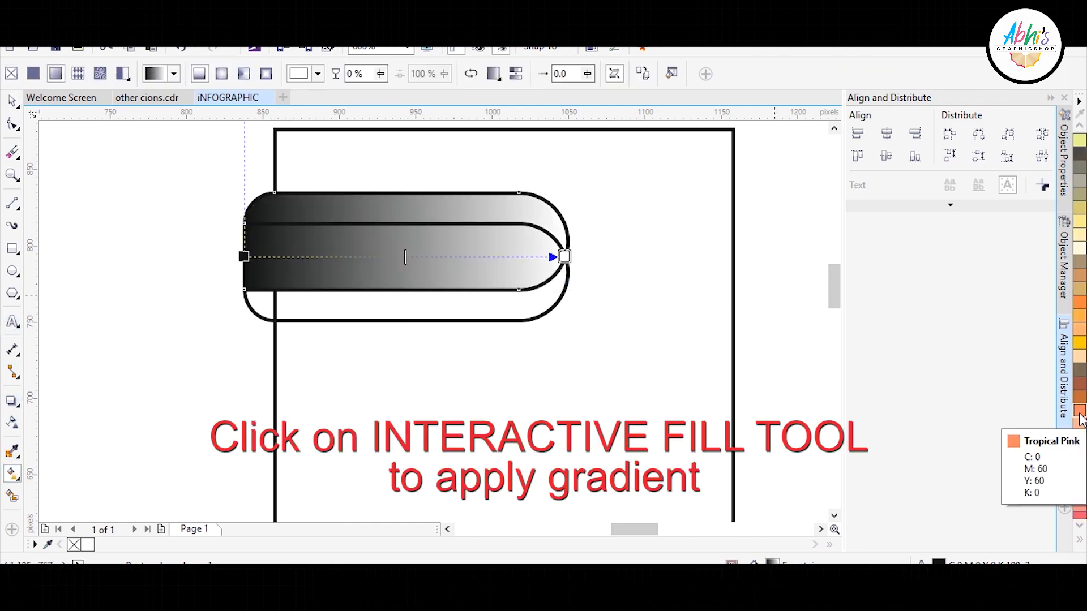
left_click_drag(1080, 492, 541, 250)
left_click(244, 257)
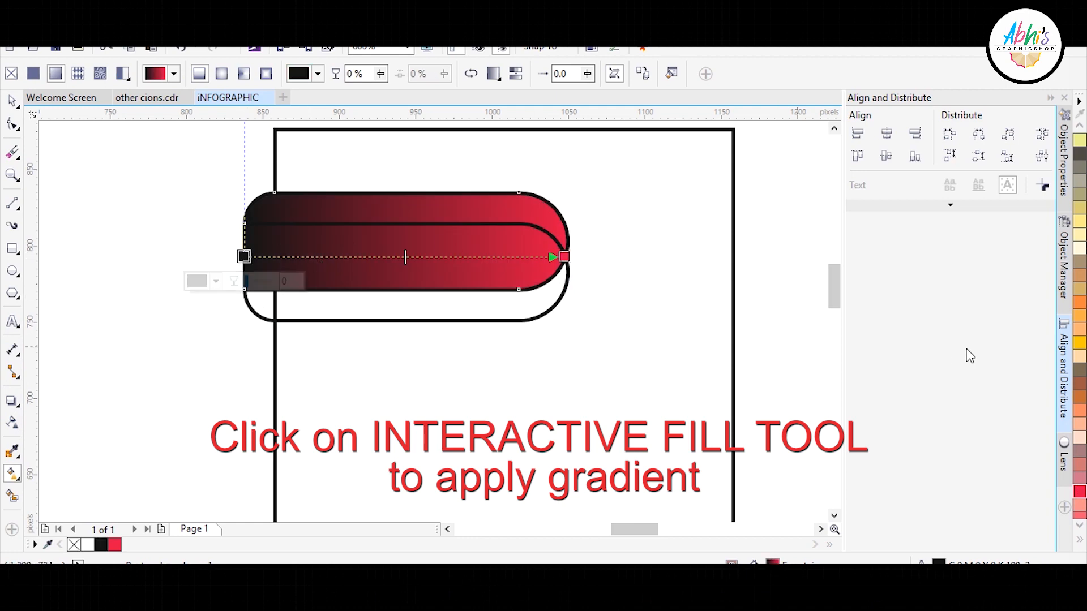
left_click(1080, 492)
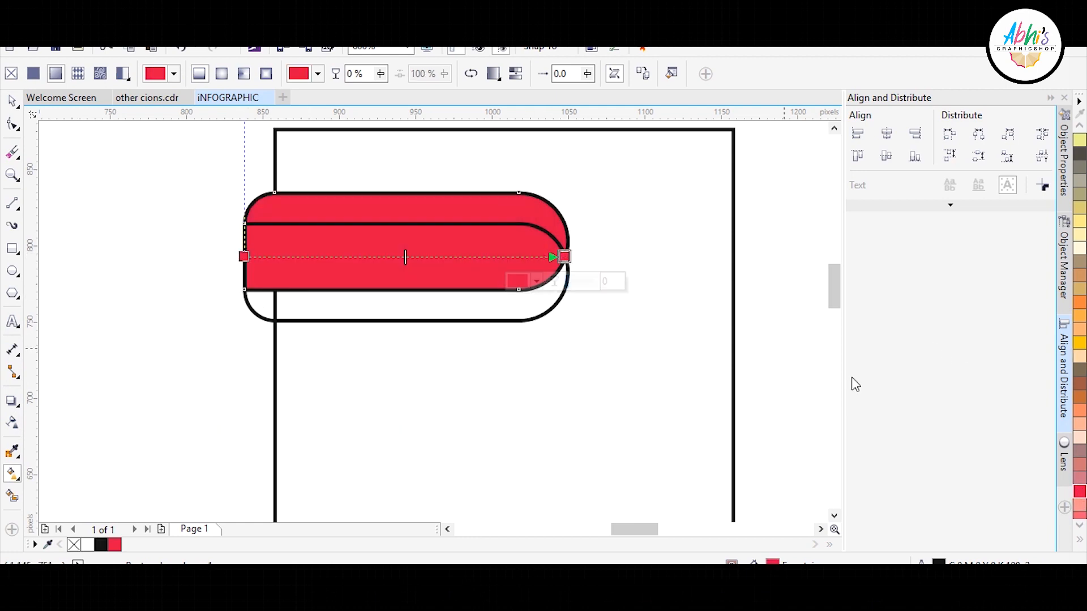
left_click(1079, 516)
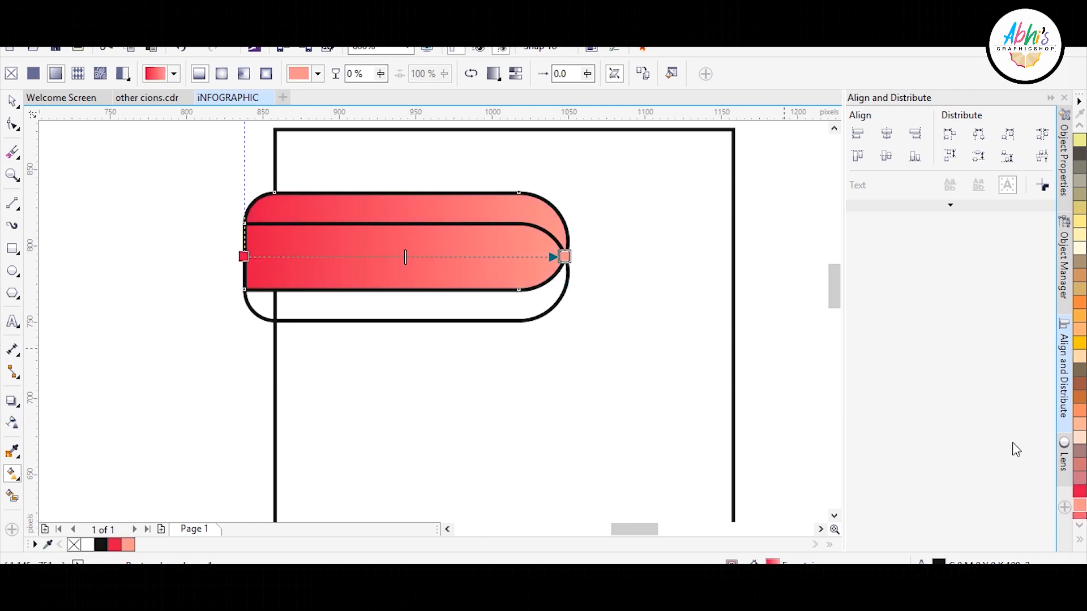
right_click(74, 545)
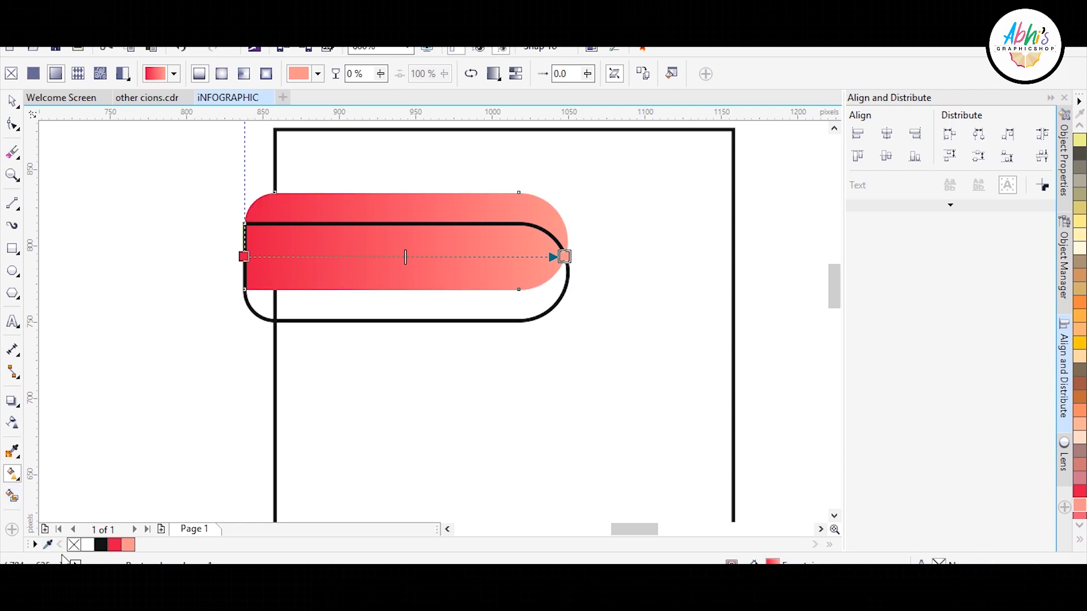
Apply a diagonal gradient to the mirrored copy, from dark red (C13 M100 Y60 K60) to red beyond its lower-left corner.
left_click(308, 291)
left_click_drag(318, 268, 252, 310)
left_click(1080, 491)
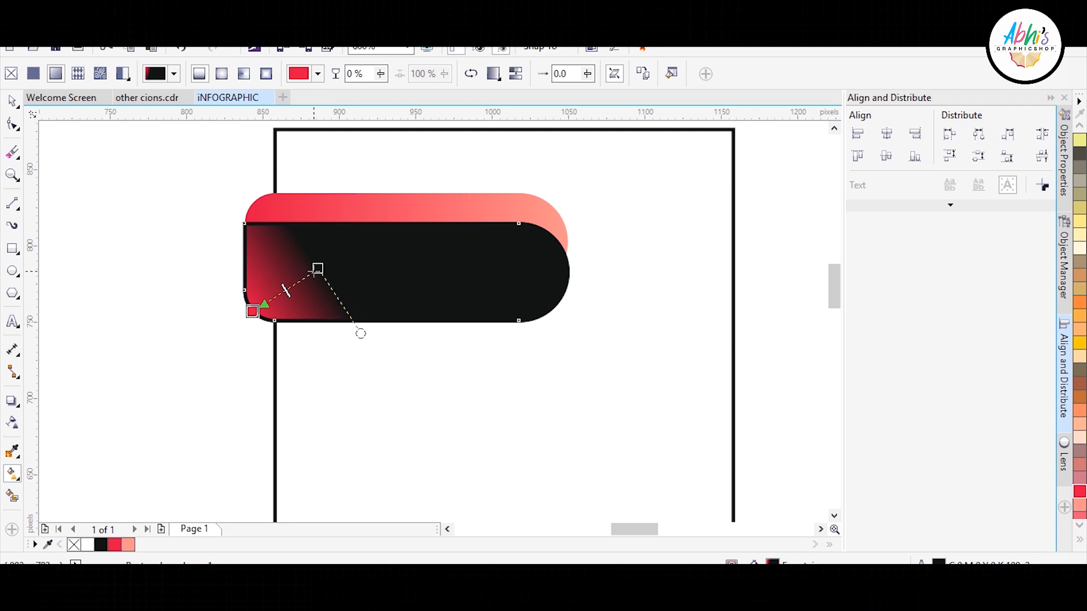
left_click(318, 269)
left_click(116, 546)
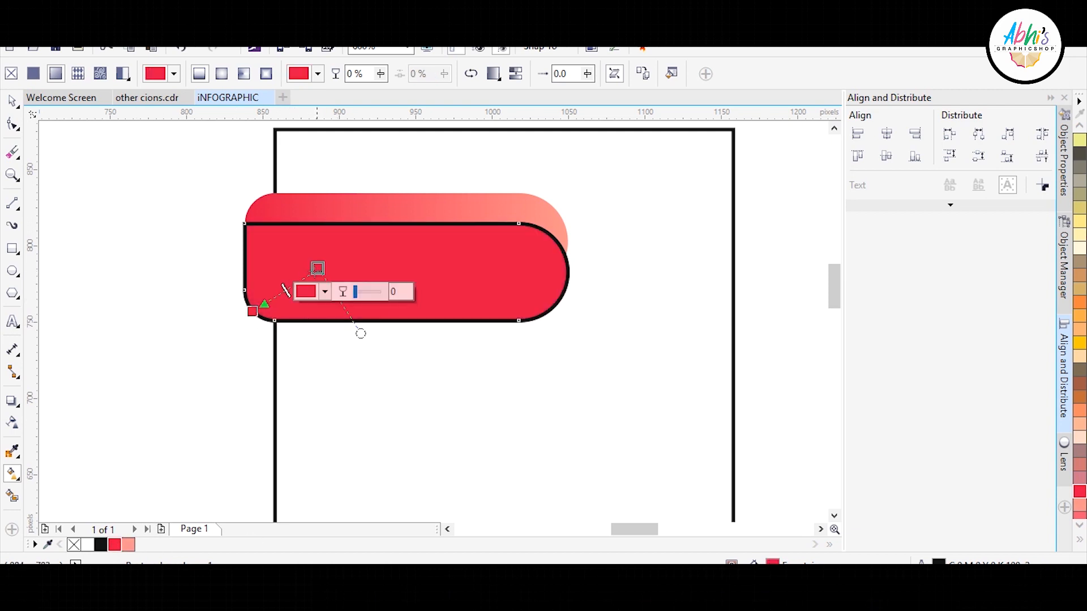
left_click(305, 291)
left_click_drag(380, 392, 376, 413)
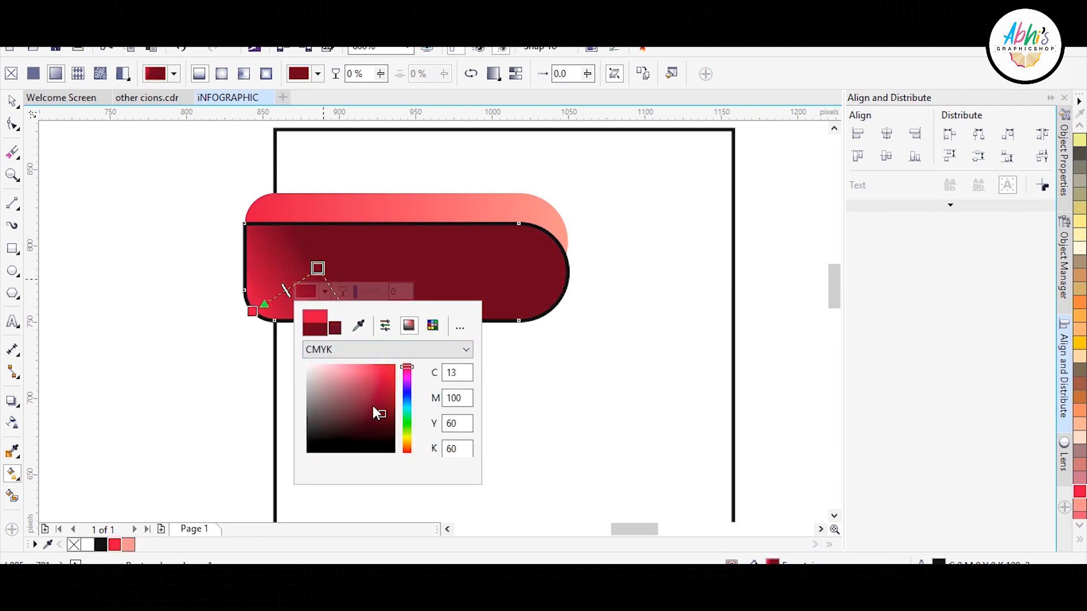
left_click_drag(252, 312, 230, 333)
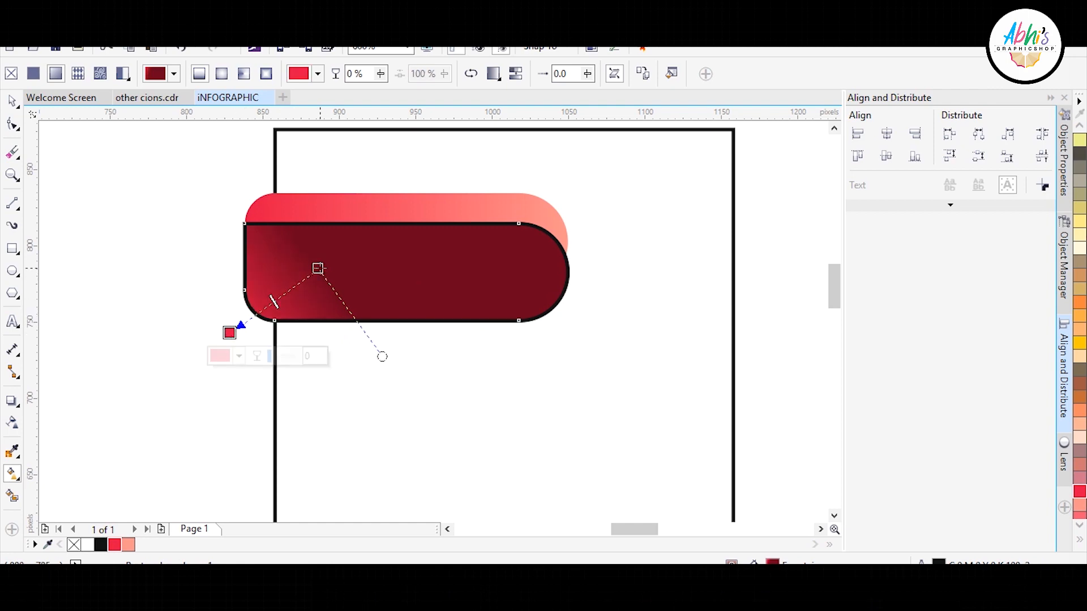
left_click_drag(318, 269, 310, 255)
Remove the mirrored copy's outline and send it one level back, behind the upper banner.
left_click(12, 104)
right_click(73, 544)
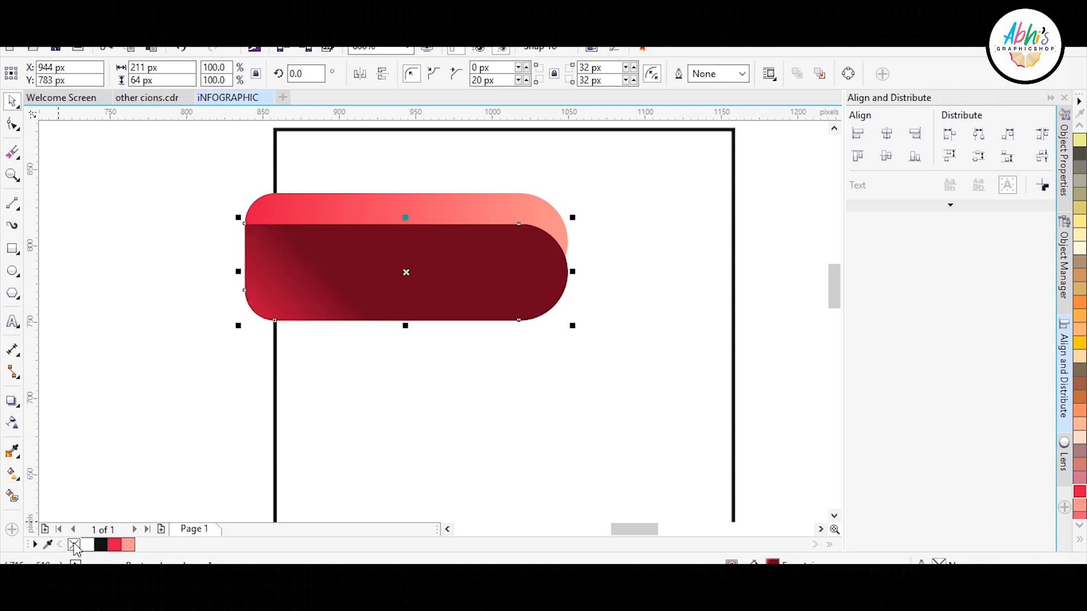
key("ctrl+Page_Down")
left_click(229, 344)
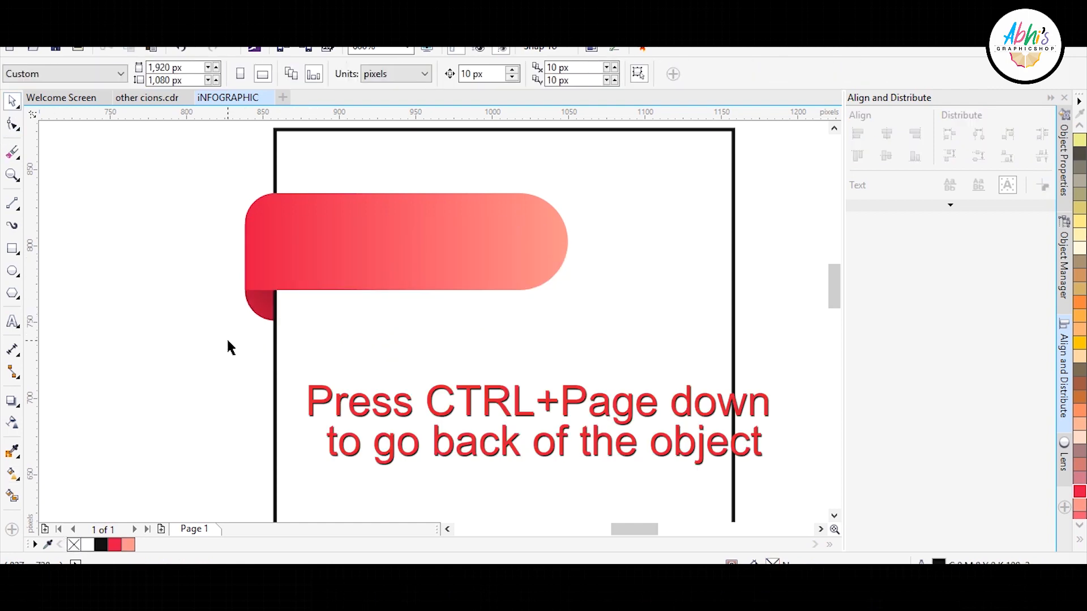
Nudge the dark fold piece slightly up and shorten its gradient so the shading runs across the visible folded corner.
scroll(267, 294, "up", 3)
left_click(273, 318)
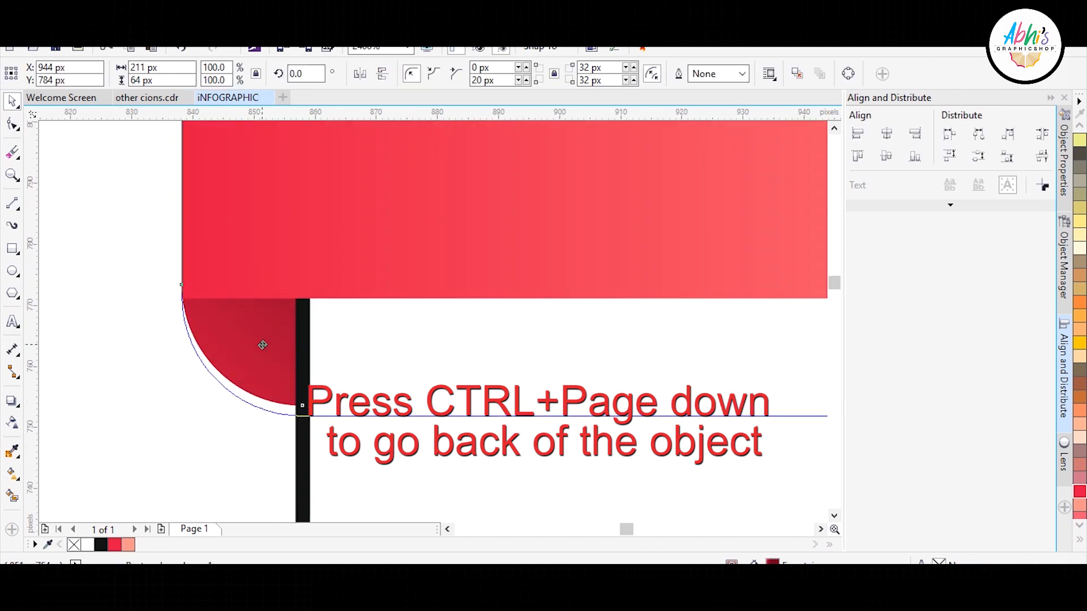
scroll(211, 366, "down", 2)
left_click(12, 496)
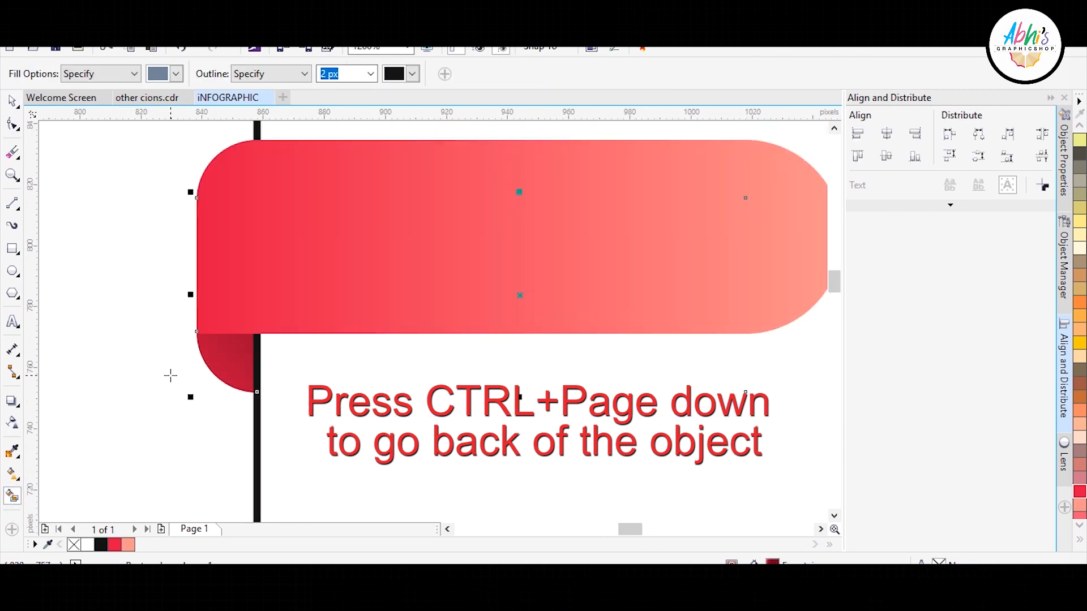
left_click(12, 472)
left_click_drag(327, 261, 282, 314)
left_click_drag(167, 417, 184, 404)
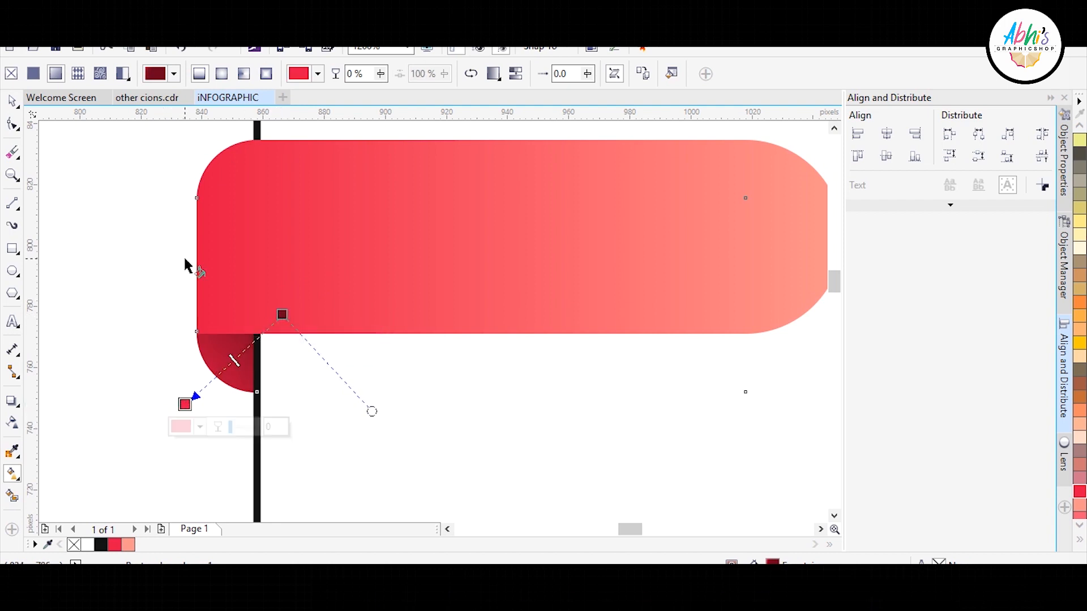
left_click(11, 105)
left_click(116, 220)
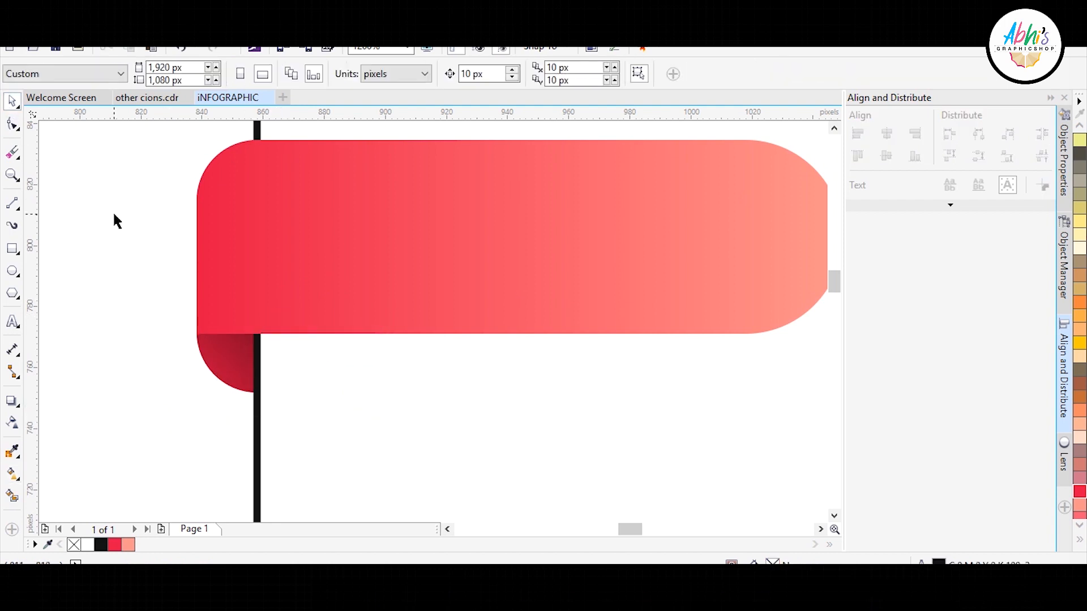
Draw a square about 142 × 142 px overlapping the tall rectangle's lower-right corner.
scroll(101, 274, "down", 1)
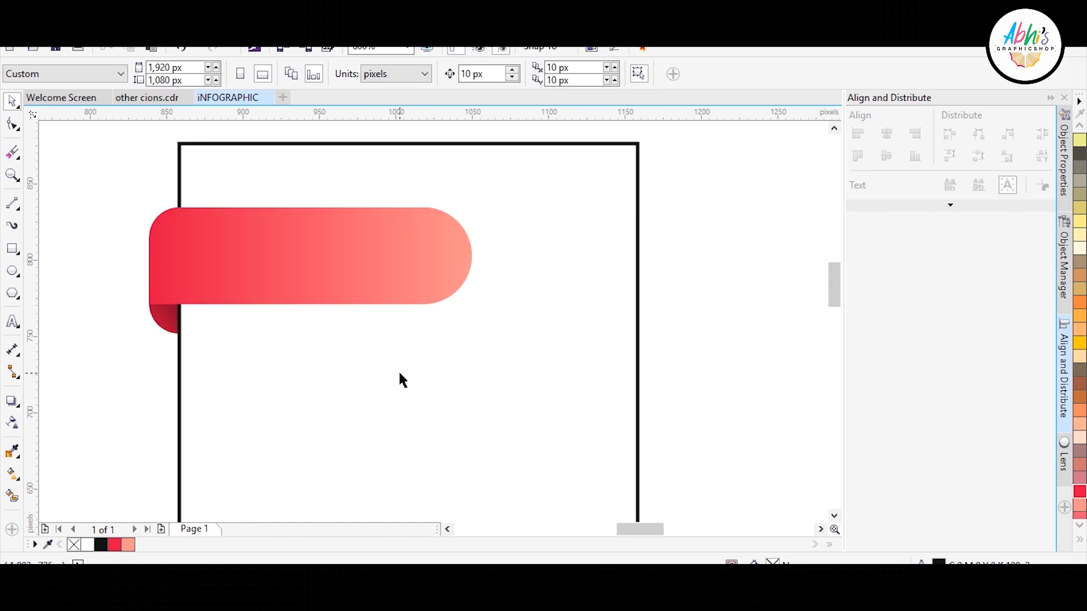
scroll(394, 361, "down", 1)
scroll(427, 276, "down", 1)
scroll(480, 493, "up", 2)
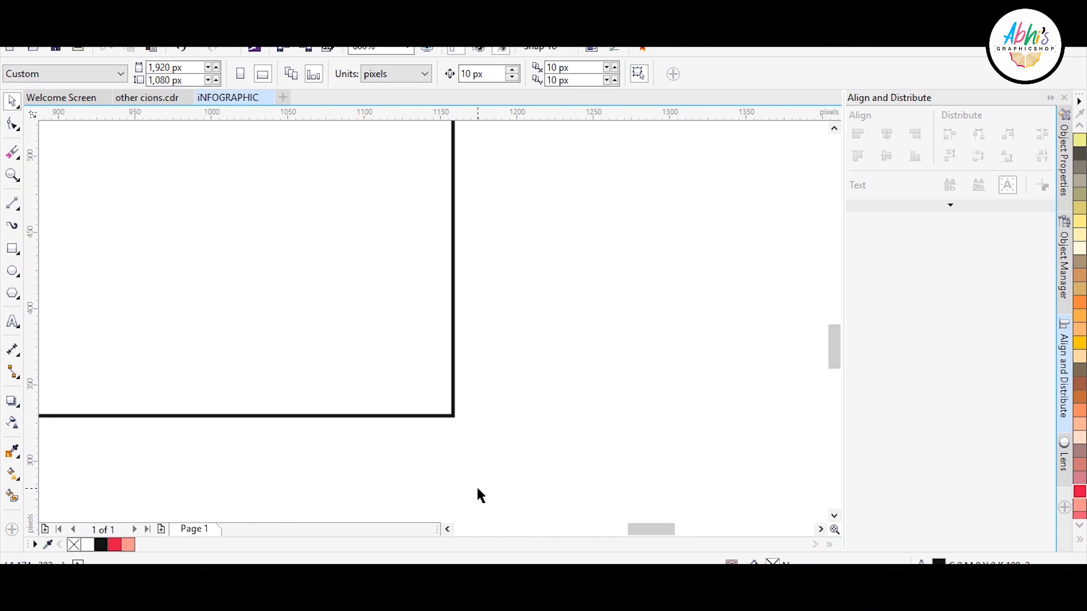
left_click(13, 249)
mouse_move(252, 224)
left_mouse_down()
mouse_move(498, 418)
mouse_move(469, 392)
left_mouse_up()
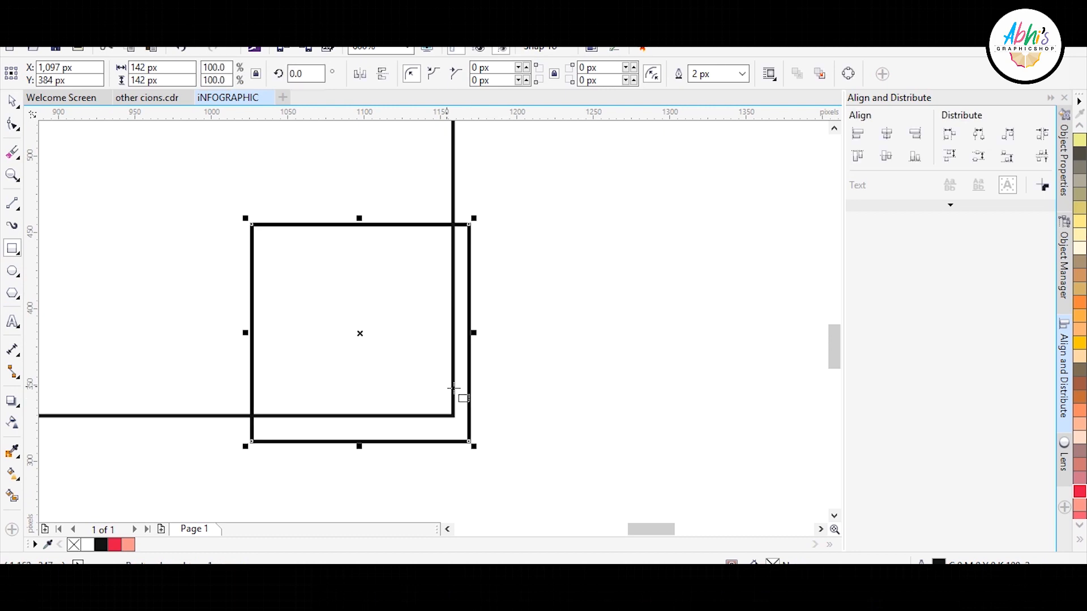
Align the square to the bottom and right edges of the tall rectangle.
left_click(12, 101)
left_click(339, 201, "shift")
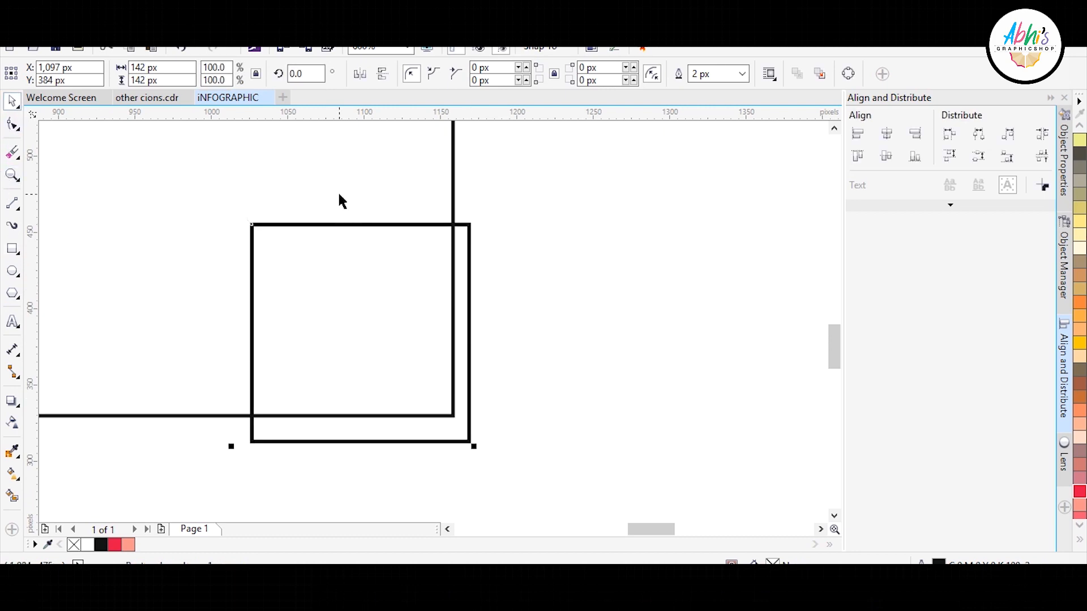
key("c")
key("b")
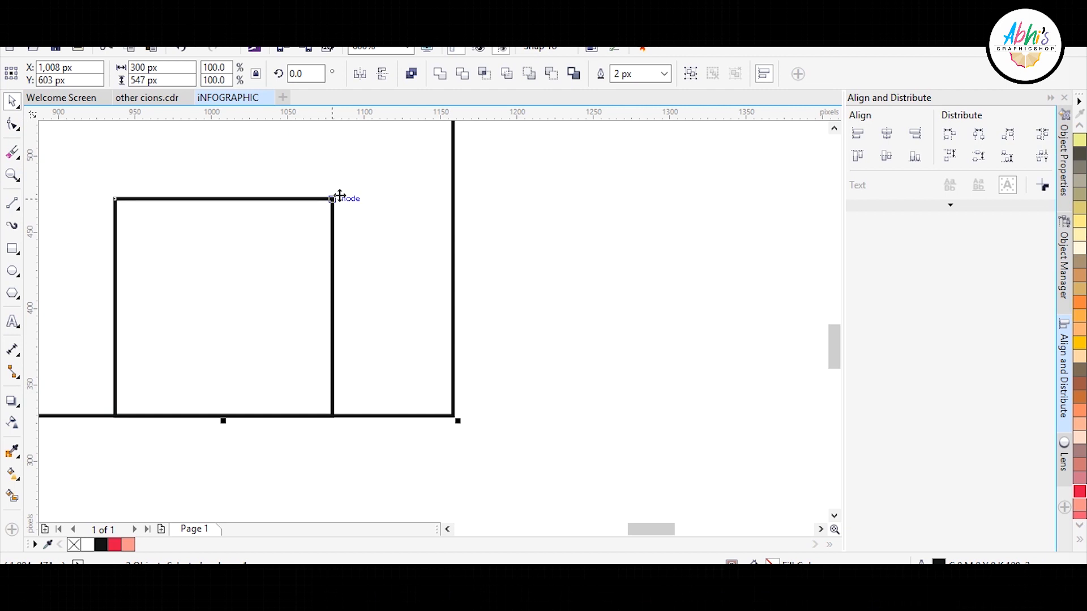
key("r")
key("Escape")
Offset the square 10 px down and 10 px right from the tall rectangle's corner.
left_click_drag(419, 262, 418, 270)
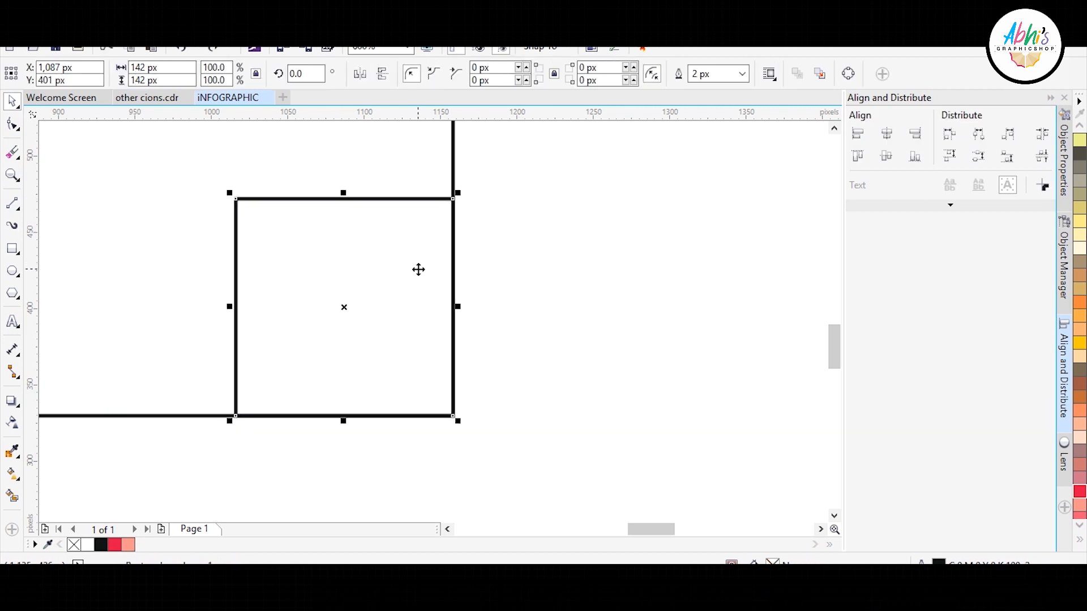
key("Down")
key("Right")
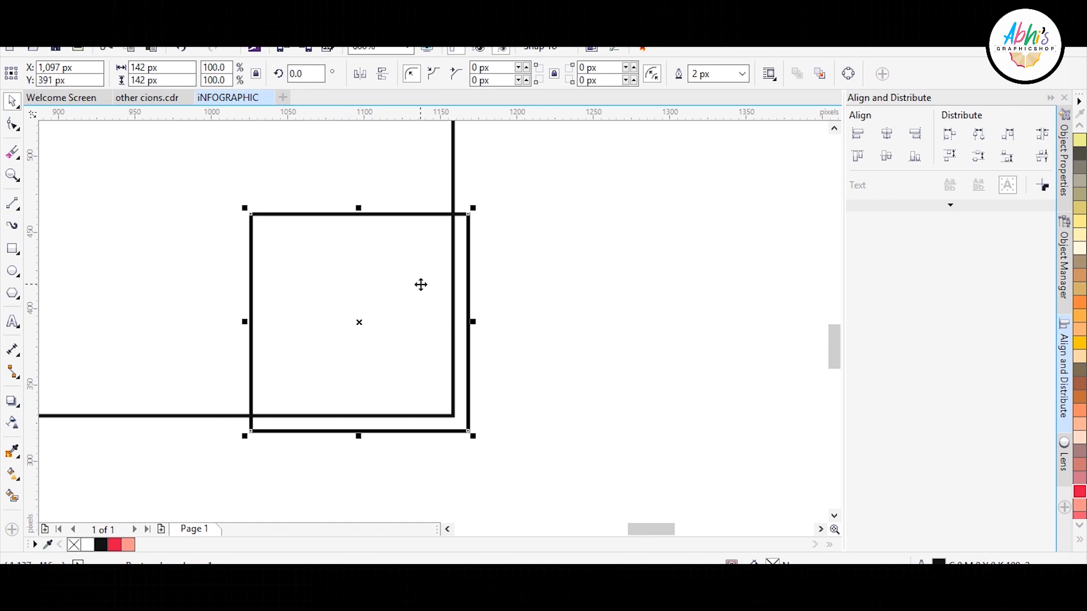
Copy the dark red gradient fill from the banner's fold piece onto the square at the panel's lower-right corner.
scroll(472, 408, "down", 2)
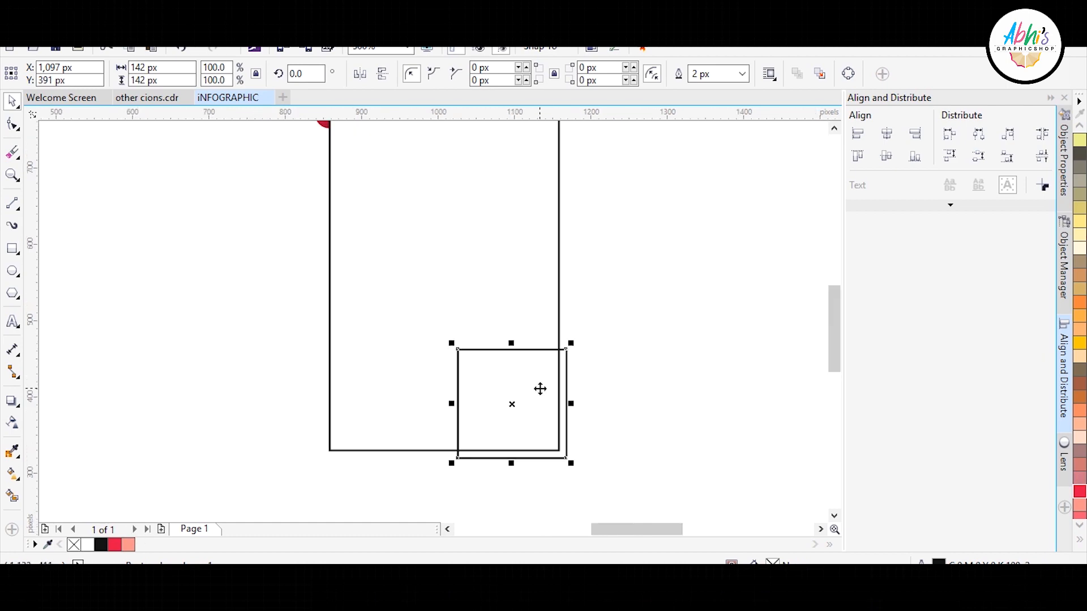
key("ctrl+shift+a")
left_click(558, 327)
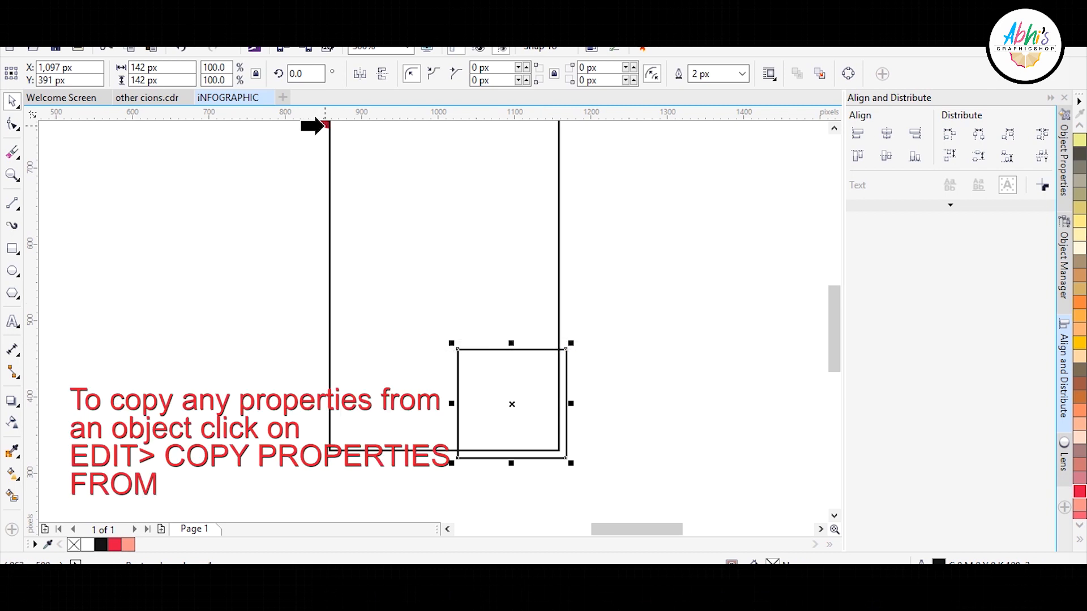
left_click(325, 125)
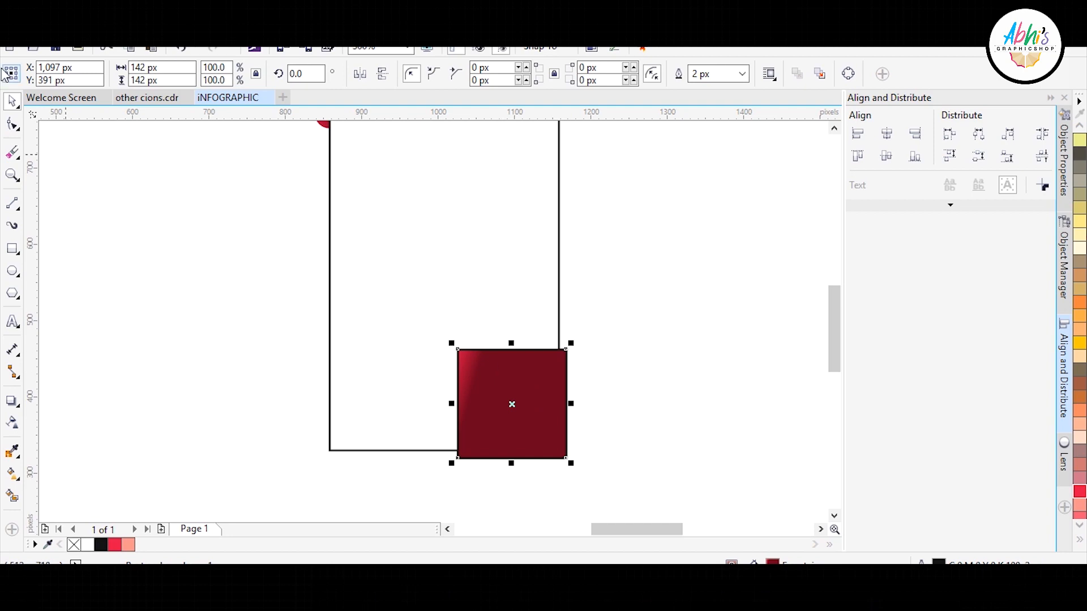
Convert a copy of the square to curves and delete its upper-left node, leaving a triangle with the red-to-peach gradient.
left_click(13, 124)
right_click(498, 367)
left_click(569, 214)
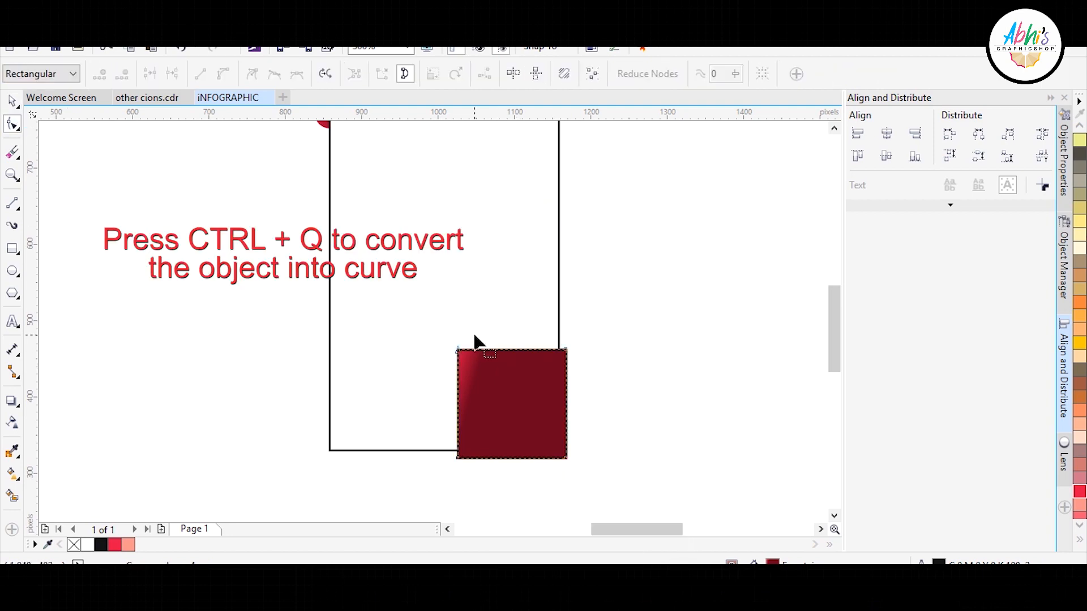
key("Delete")
key("space")
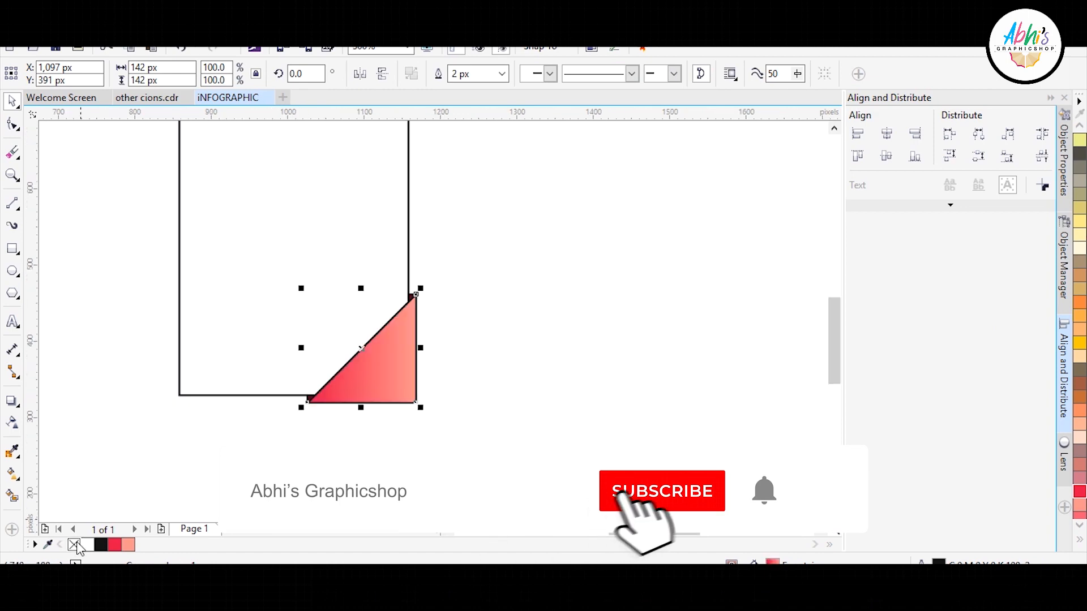
Remove the outlines from the corner triangle and from the dark square behind it.
right_click(74, 545)
scroll(498, 342, "down", 2)
scroll(575, 223, "up", 4)
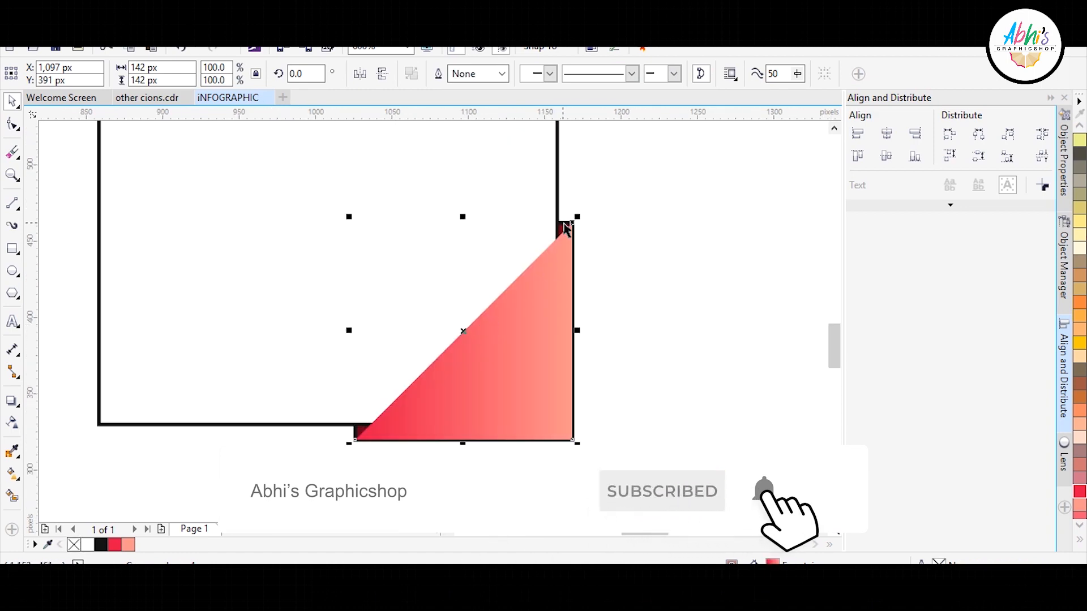
left_click(564, 229)
scroll(355, 432, "up", 5)
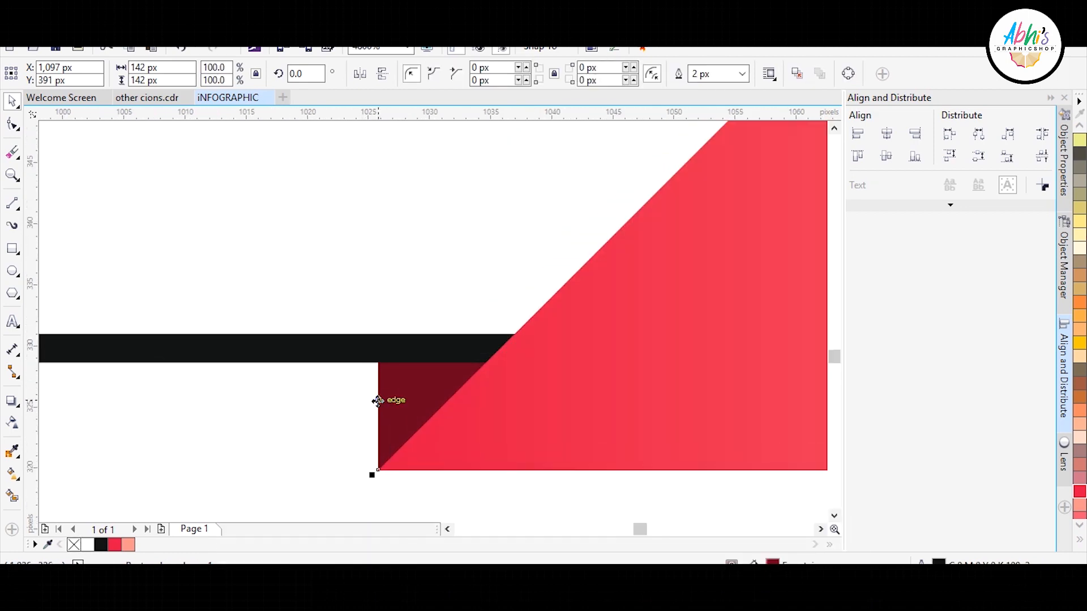
scroll(378, 401, "down", 5)
key("Escape")
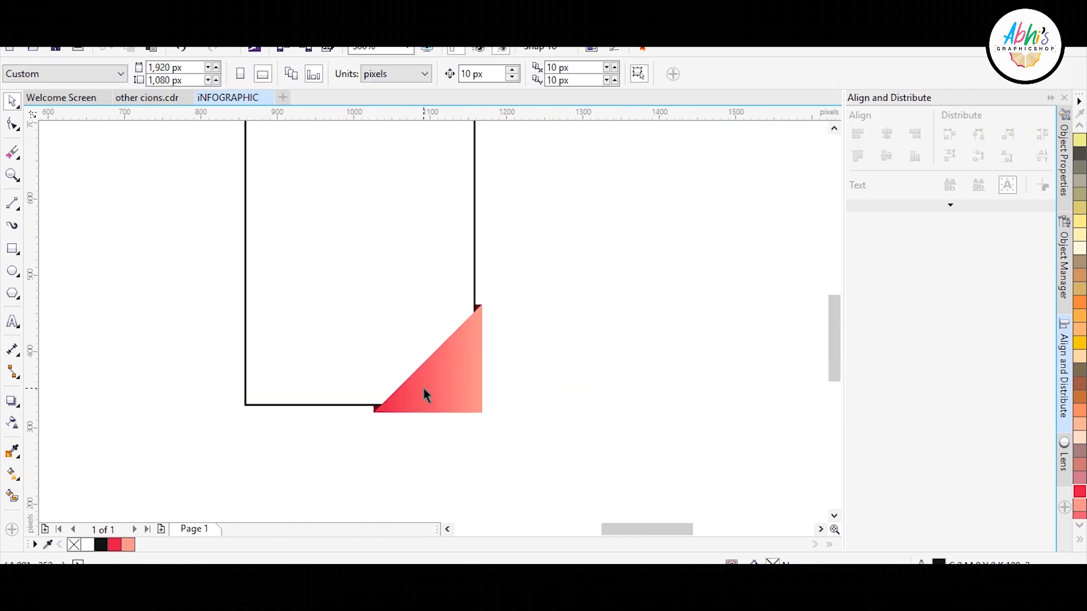
Redirect the corner triangle's gradient diagonally, from peach at its lower-left tip to red at its upper-right tip.
left_click(423, 388)
key("g")
left_click_drag(412, 398, 383, 403)
left_click_drag(483, 358, 483, 330)
key("space")
scroll(394, 329, "down", 1)
scroll(334, 243, "up", 1)
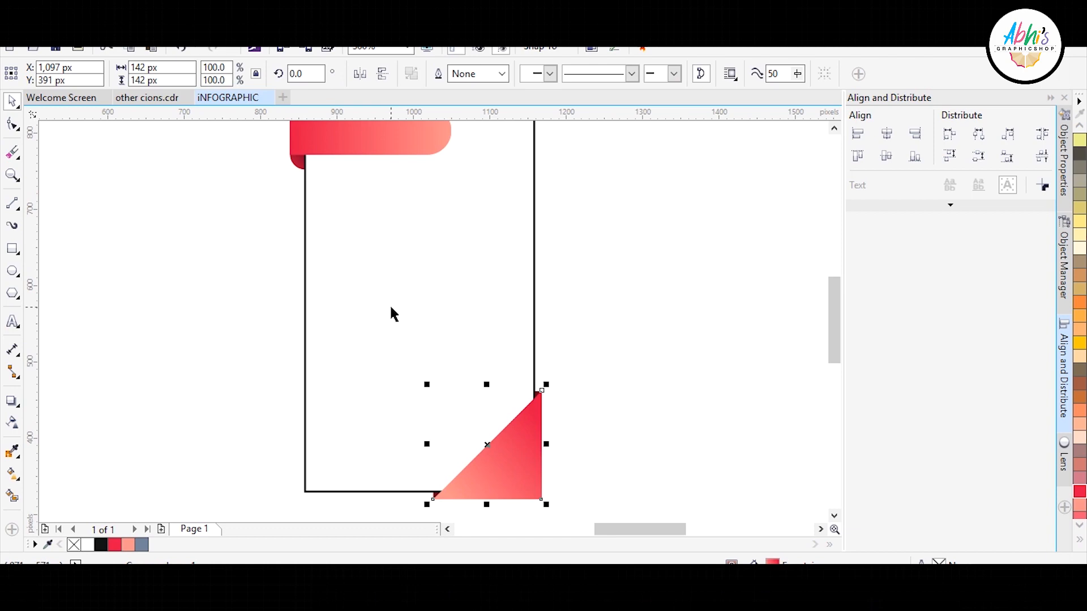
Draw a circle about 173 px wide in the lower half of the panel, centred horizontally on it.
key("F7")
left_click_drag(354, 268, 486, 391)
key("space")
left_click(494, 342, "shift")
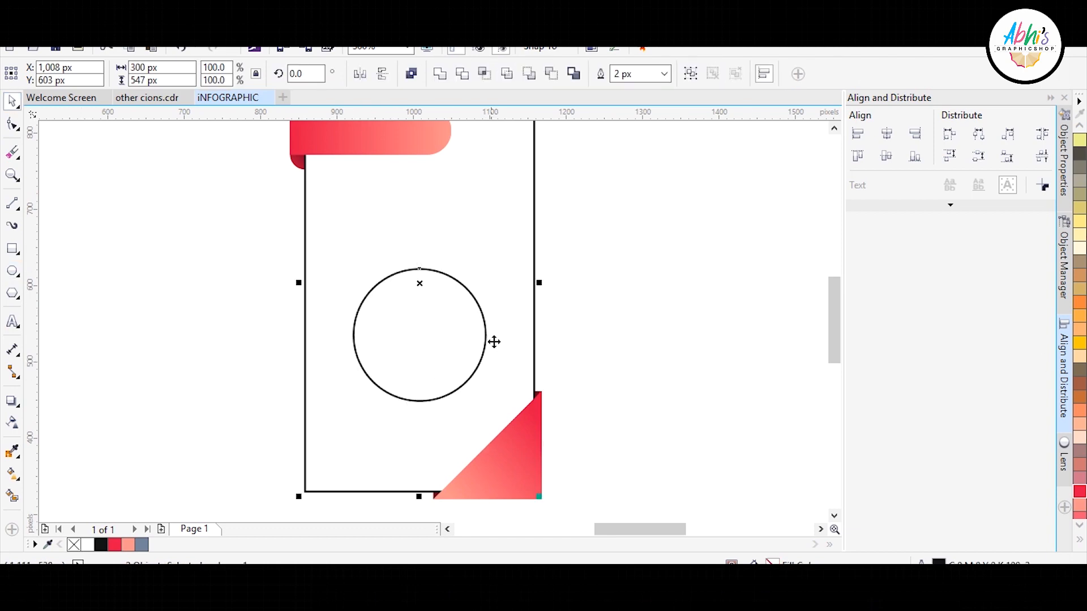
left_click(444, 310)
Apply a horizontal white-to-grey linear gradient to the circle, extended well past its right edge, and remove its outline.
left_click(13, 473)
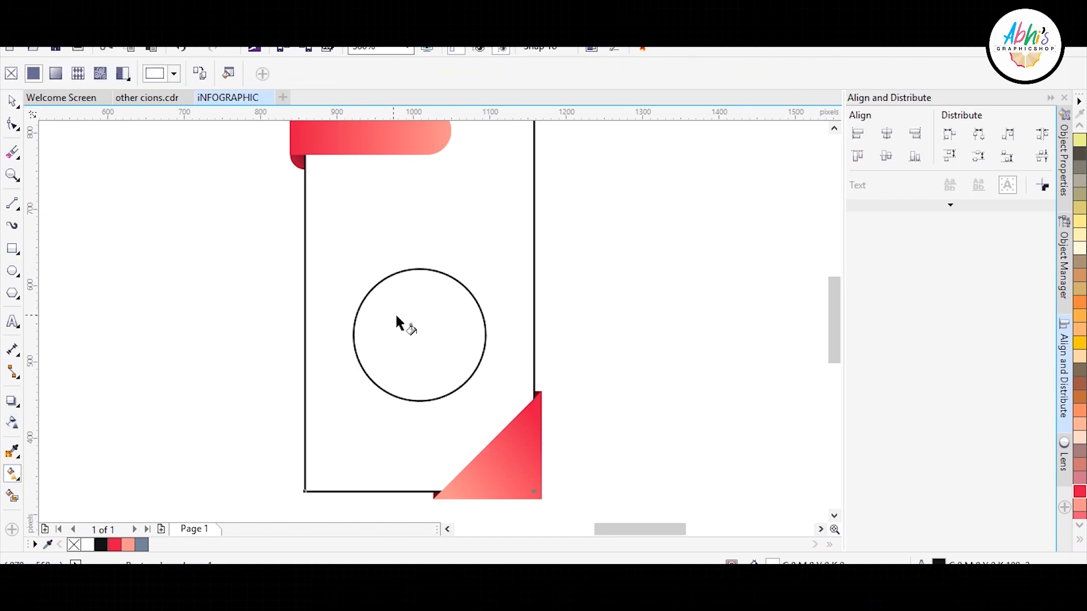
left_click_drag(485, 331, 813, 335)
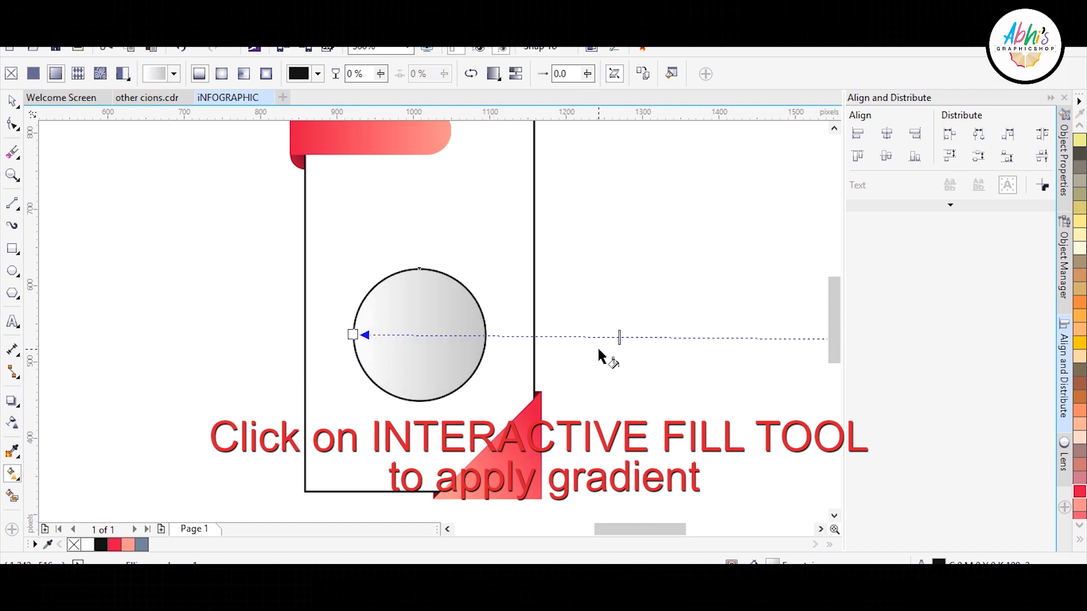
key("space")
right_click(73, 545)
Create a concentric copy of the circle scaled to about 167 px and fill it white, leaving a thin gradient ring.
scroll(389, 352, "up", 2)
left_click_drag(585, 179, 583, 185)
right_click(583, 185)
left_click(87, 544)
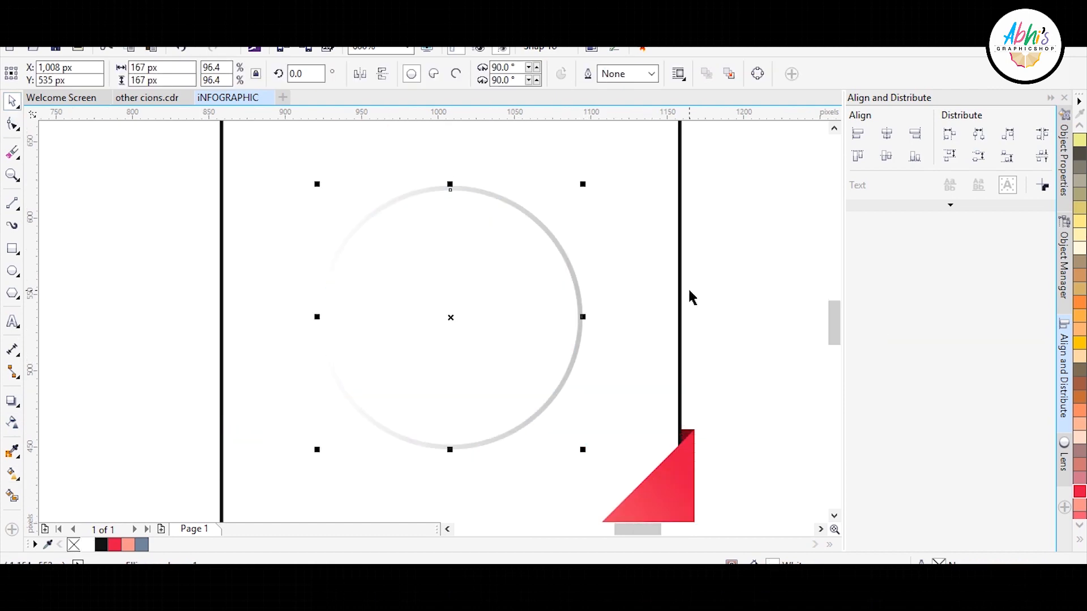
left_click(679, 291)
scroll(449, 287, "down", 1)
scroll(448, 293, "down", 1)
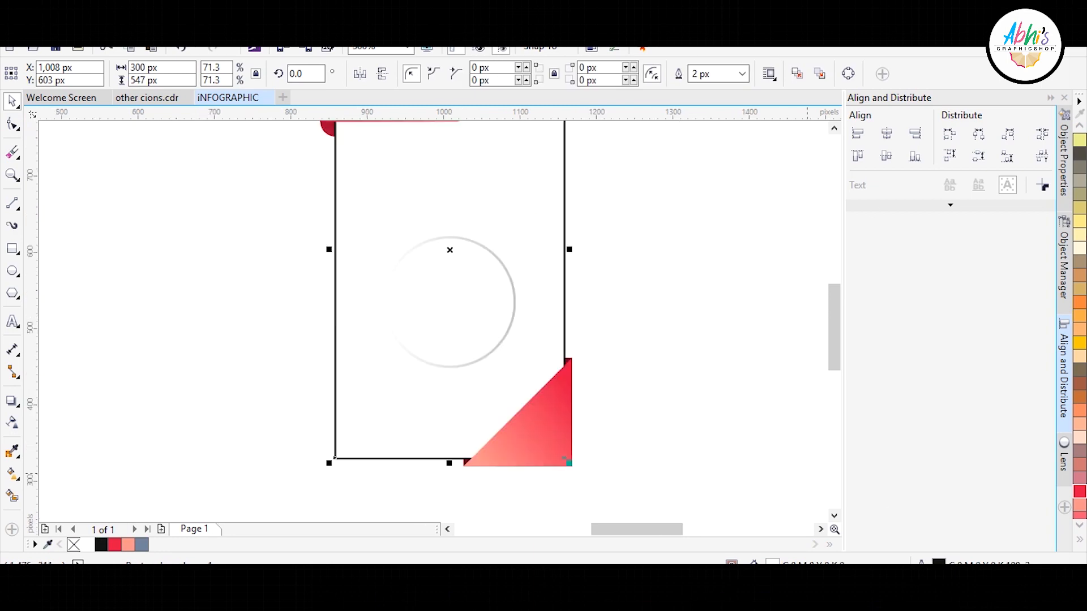
Copy the businessman icon from other cions.cdr into the INFOGRAPHIC document and centre it on the circle.
left_click(146, 97)
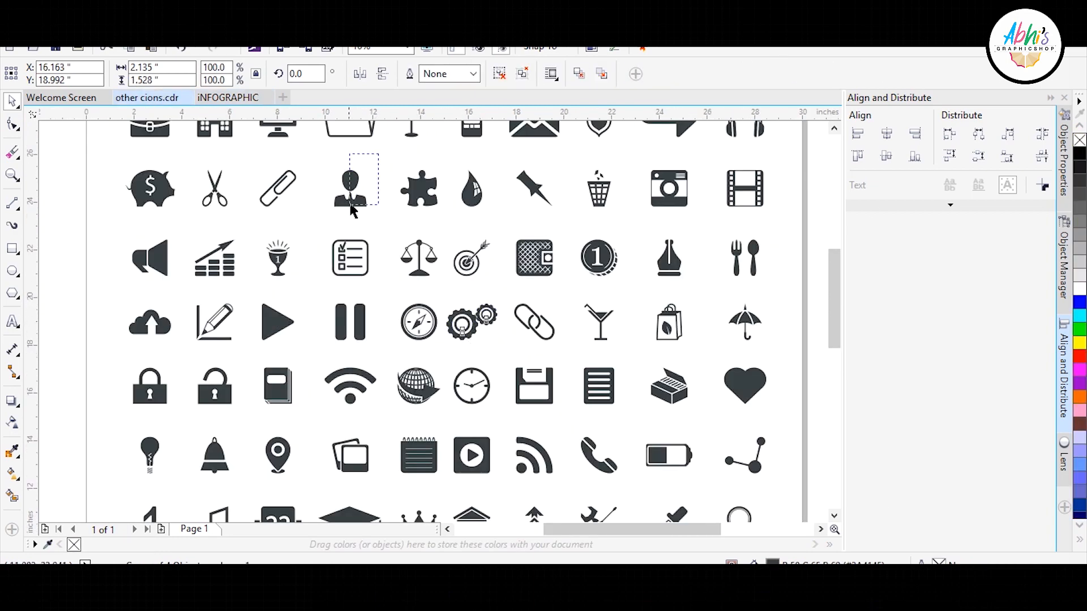
left_click(348, 182)
left_click(226, 99)
left_click(511, 281, "shift")
key("c")
key("e")
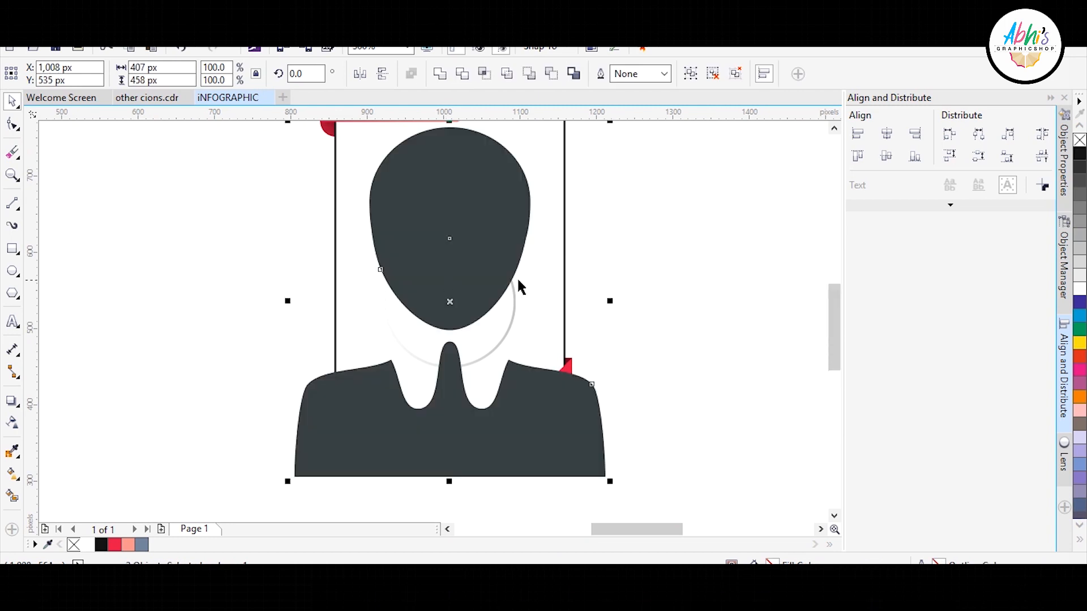
Scale the businessman icon down to about 67 × 75 px and centre it inside the circle.
key("Escape")
left_click(587, 458)
left_click_drag(606, 478, 501, 340)
scroll(411, 273, "up", 1)
left_click_drag(558, 251, 500, 275)
left_click(541, 239, "shift")
key("e")
key("Escape")
left_click(491, 300)
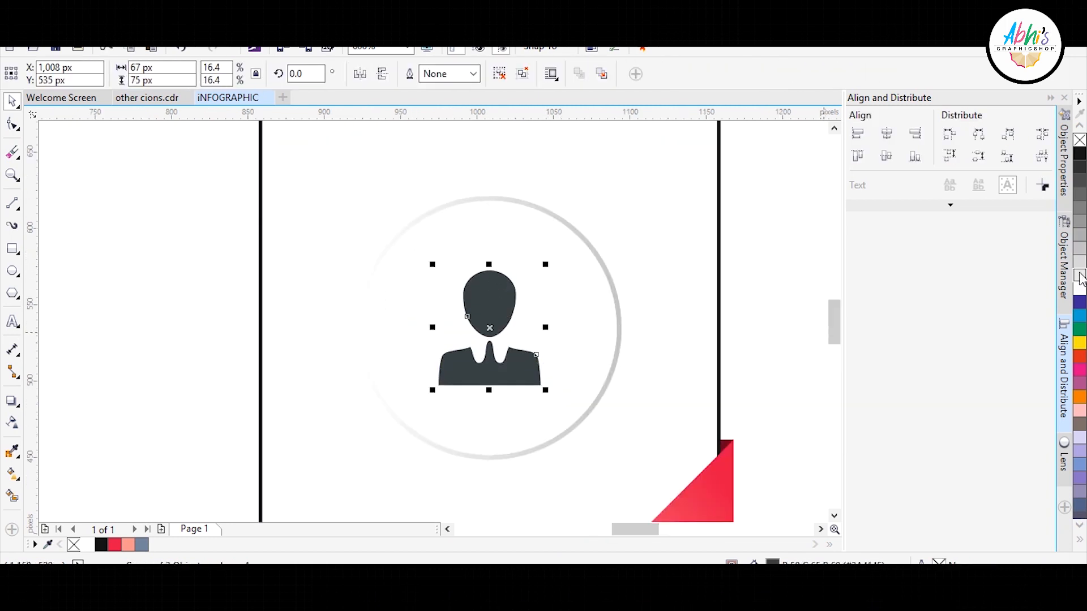
Fill the icon light grey, enlarge it to about 83 × 93 px and move it slightly up inside the circle.
left_click(1080, 276)
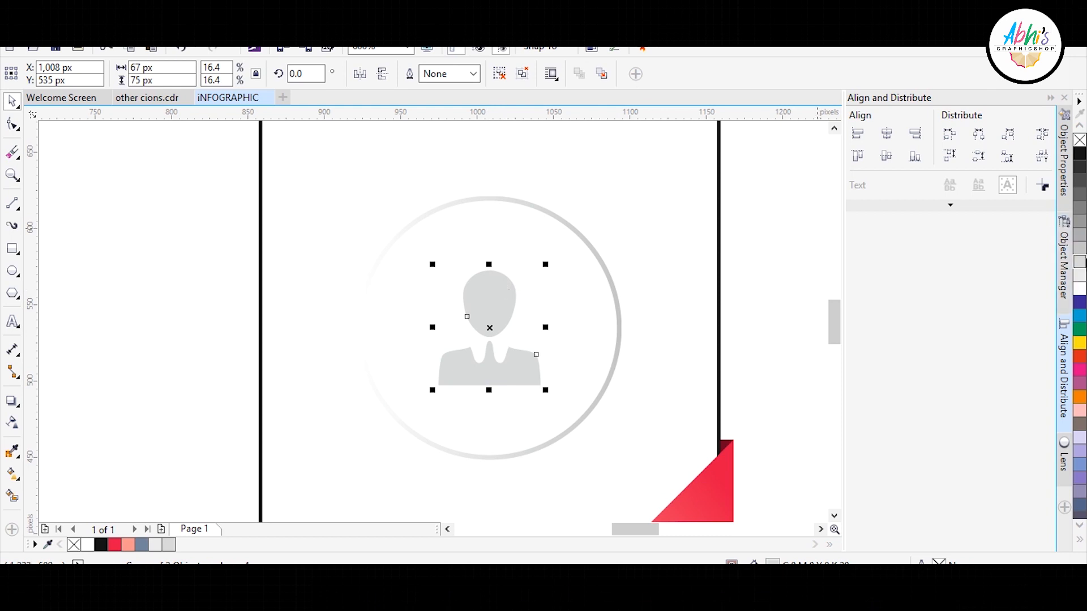
left_click(1080, 261)
left_click_drag(545, 264, 557, 246)
left_click_drag(490, 283, 491, 278)
Remove the icon's fill and give it a light grey 2 px outline.
left_click(1080, 140)
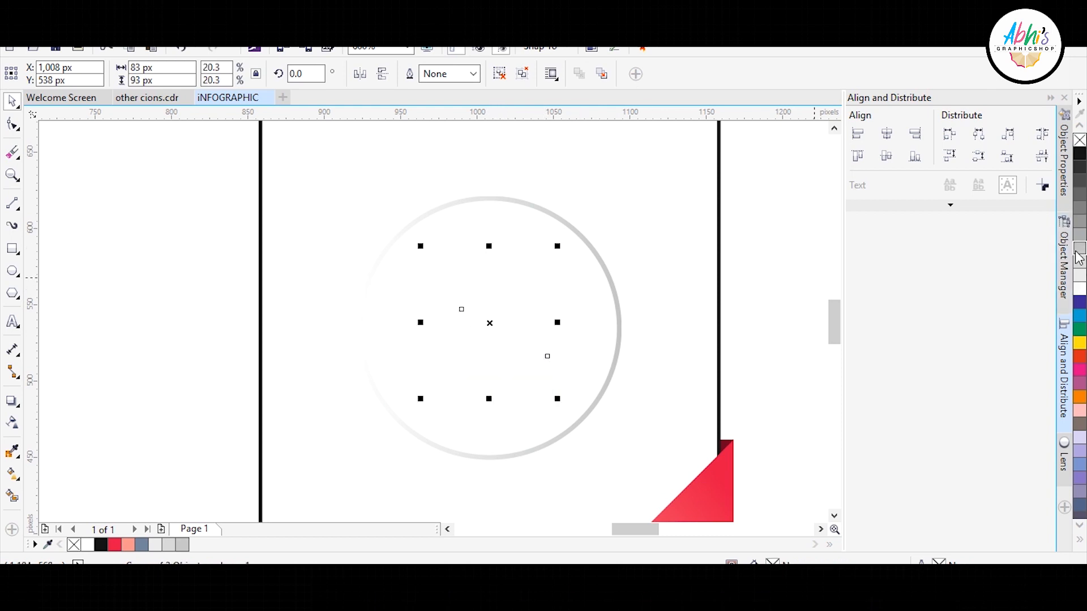
right_click(1080, 261)
left_click(471, 74)
left_click(439, 119)
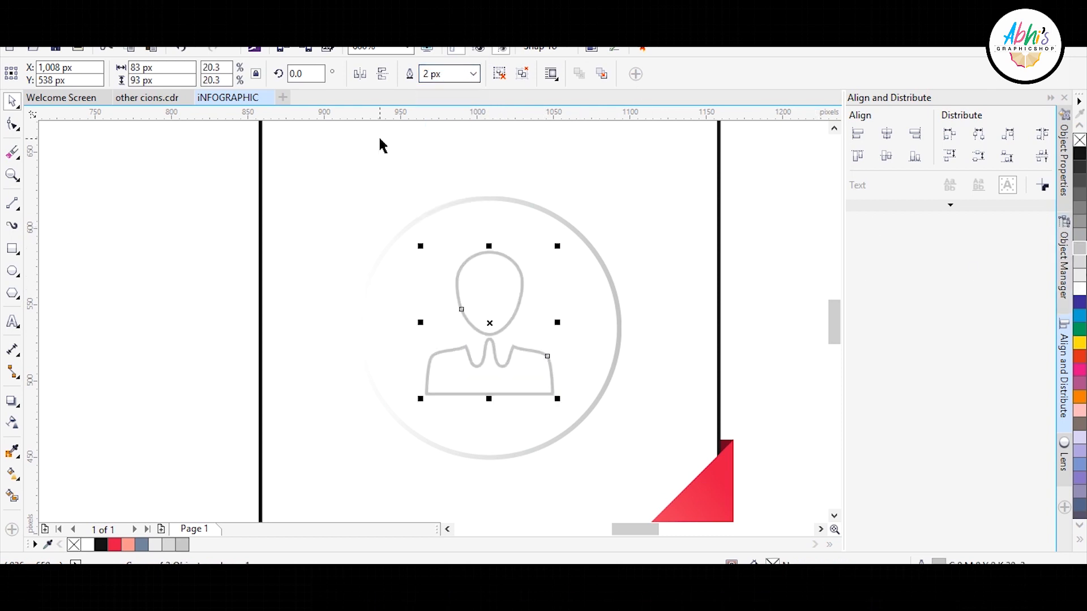
left_click(645, 236)
scroll(623, 249, "down", 2)
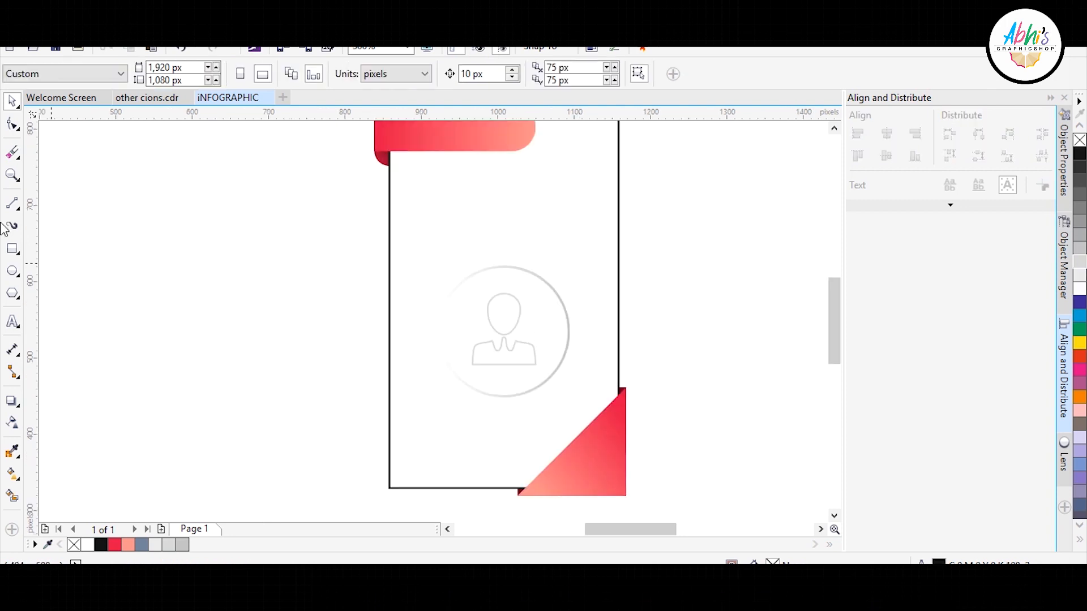
Add the text "title" above the circle and convert it to uppercase.
left_click(12, 322)
scroll(485, 219, "up", 2)
left_click(466, 243)
type("title")
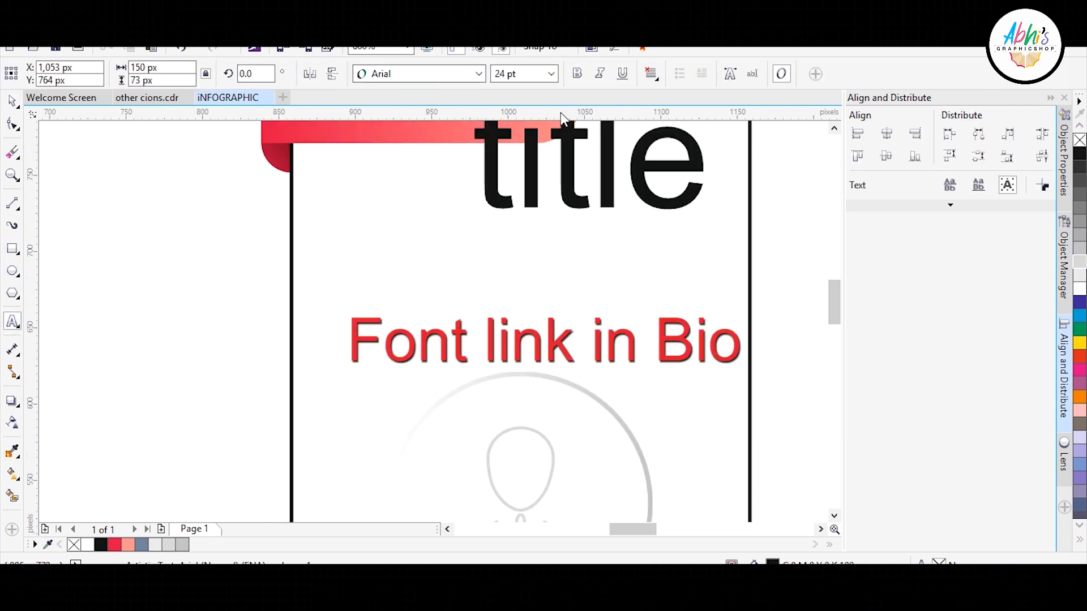
key("ctrl+a")
key("shift+F3")
left_click(484, 283)
left_click(473, 350)
key("ctrl+space")
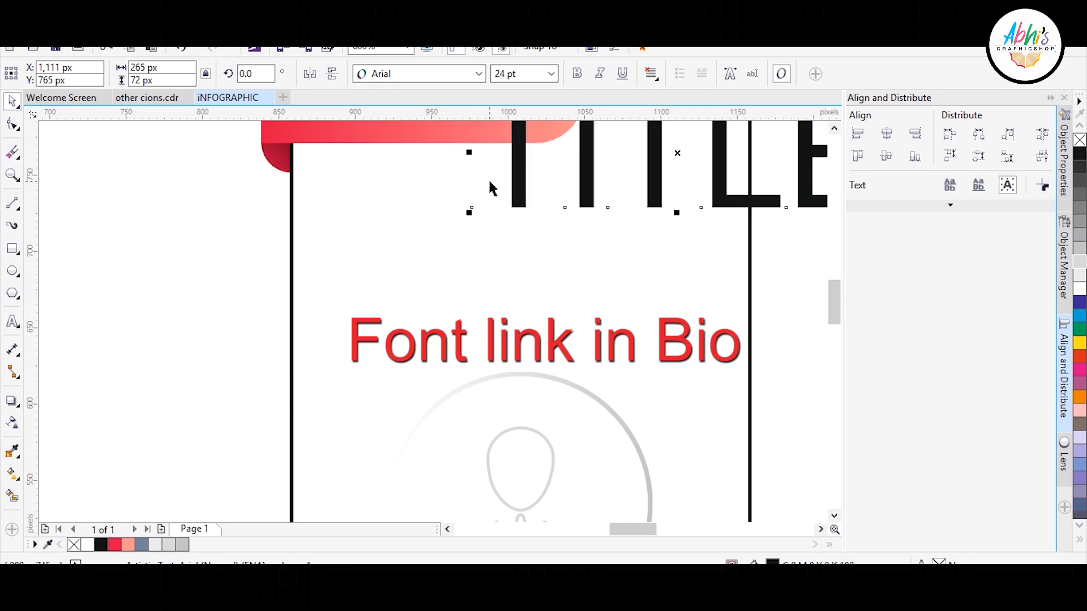
Scale the title to about 80 × 22 px, place it just below the banner and fill it grey.
left_click_drag(512, 184, 351, 313)
left_click_drag(722, 222, 580, 230)
left_click_drag(515, 279, 515, 202)
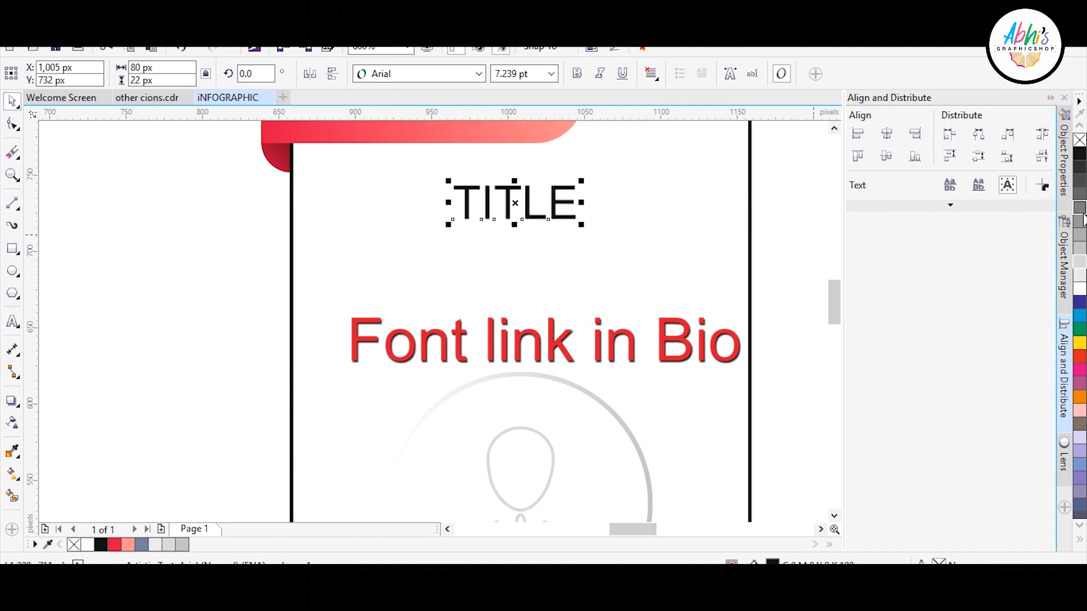
left_click(1079, 214)
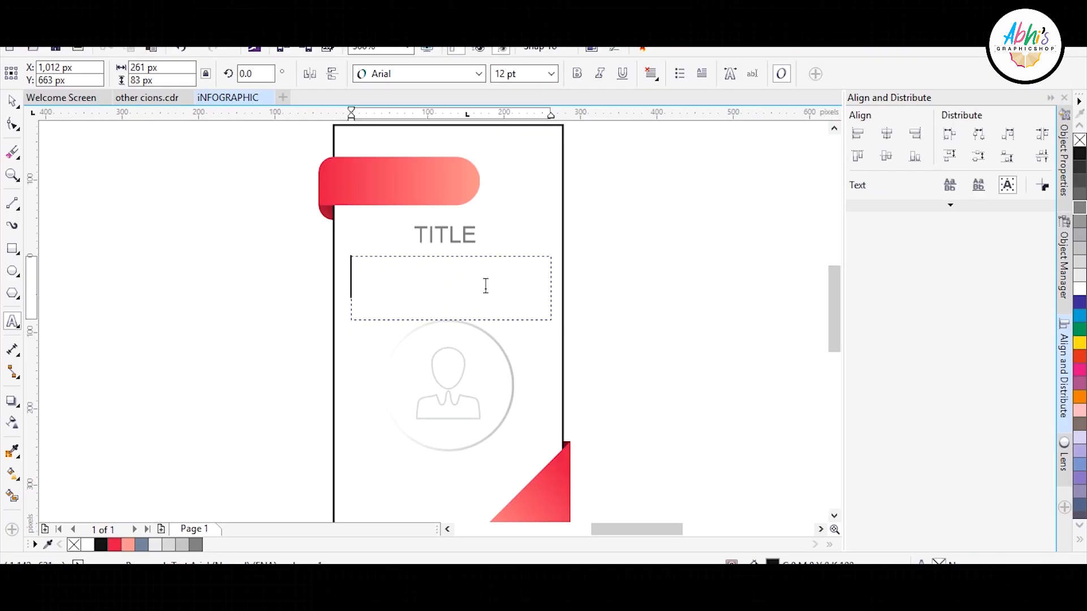
Fill a paragraph frame below the title with the sample text beginning "On the Insert tab, the galleries include items" at 3 pt.
type("On the Insert tab, the galleries include items that are designed to coordinate with the overall look of your document.")
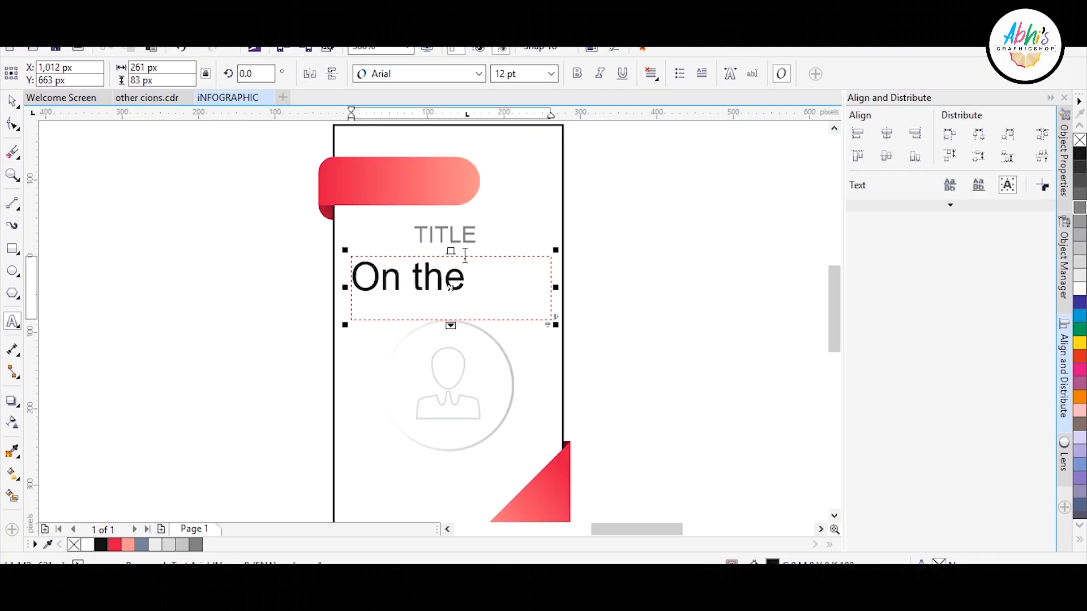
key("ctrl+a")
scroll(436, 317, "up", 2)
type("3")
key("Return")
Set the paragraph's font to HelveticaNeue LT 45 Light and centre its text.
left_click(479, 73)
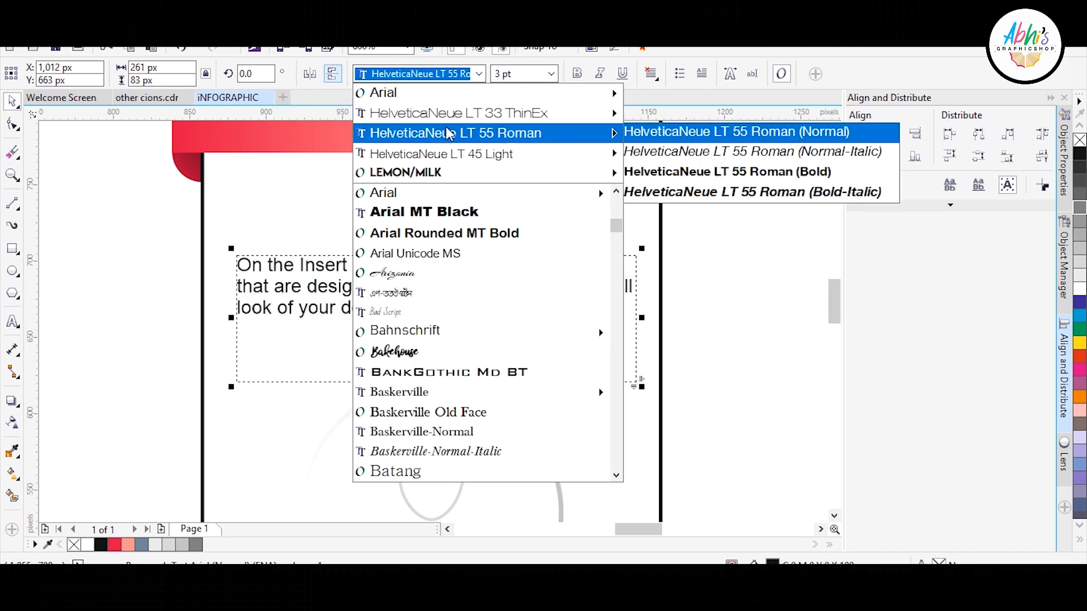
left_click(430, 153)
left_click(650, 74)
left_click(651, 124)
Narrow the paragraph frame to 233 px, centre it with the title horizontally on the panel, and move it up beneath the title.
left_click_drag(642, 317, 598, 318)
left_click(464, 227, "shift")
left_click(566, 218, "shift")
key("c")
key("Escape")
left_click_drag(441, 273, 480, 268)
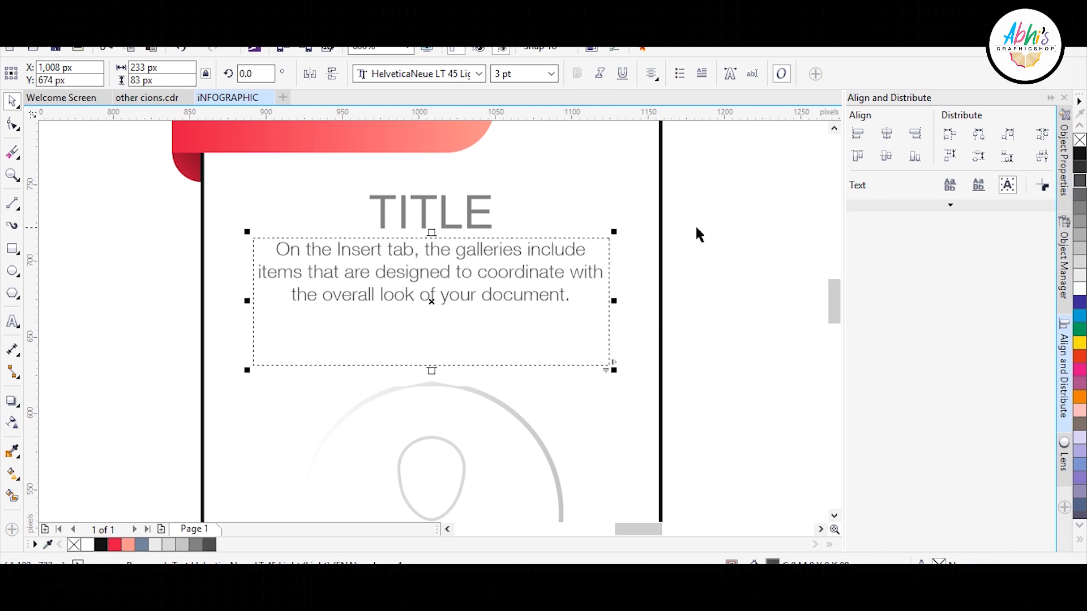
key("Escape")
Place a copy of the title on the red banner and change its text to "step 01".
scroll(526, 295, "down", 2)
left_click_drag(464, 252, 464, 203)
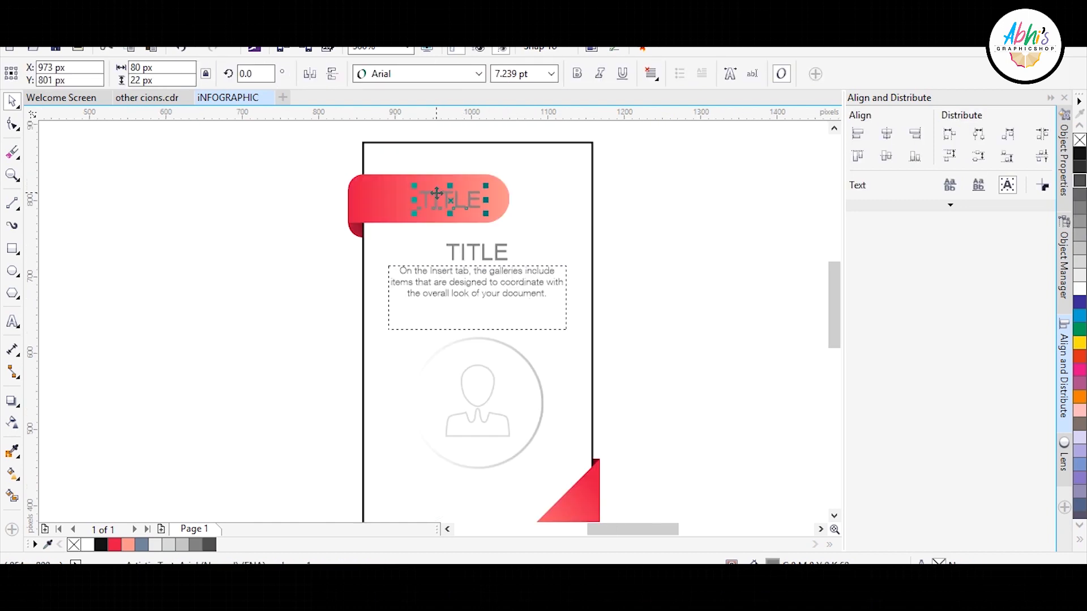
scroll(436, 190, "up", 3)
double_click(437, 189)
key("ctrl+a")
type("step )!")
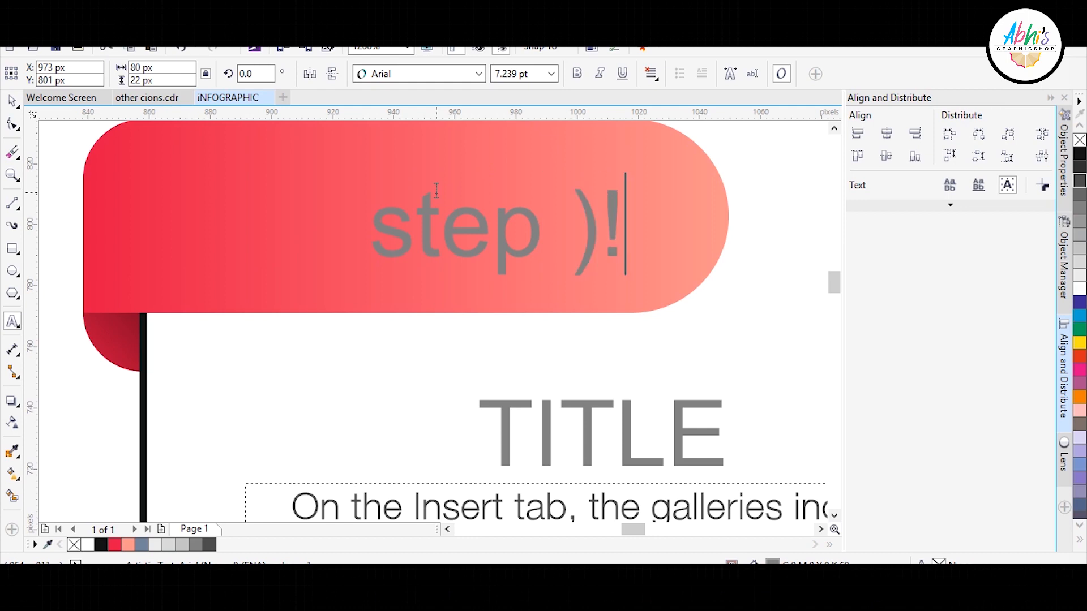
key("BackSpace")
key("BackSpace")
type("01")
Convert the banner label to uppercase and make it bold and white.
key("ctrl+a")
type("t")
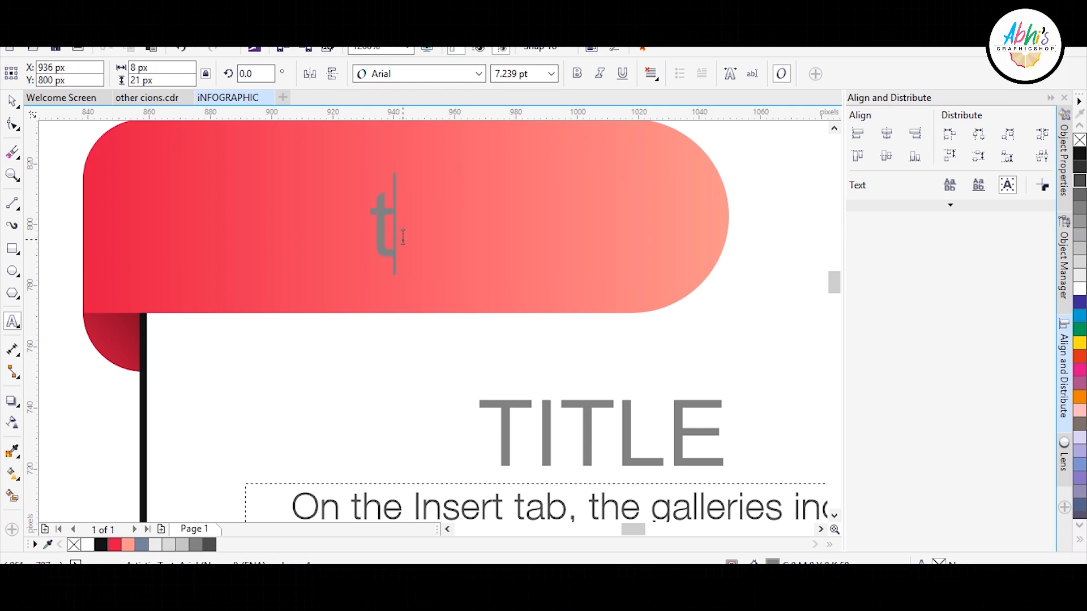
key("ctrl+z")
key("shift+F3")
left_click(440, 279)
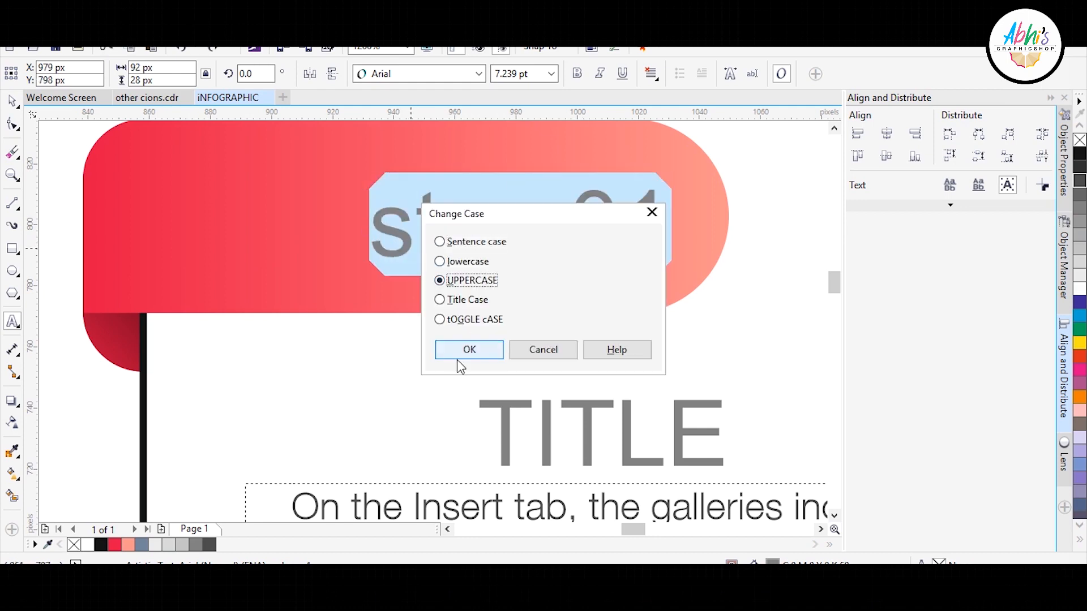
left_click(461, 350)
left_click(576, 74)
Centre the STEP 01 label vertically on the banner and shift it left to sit near the banner's middle.
left_click(480, 165, "shift")
key("e")
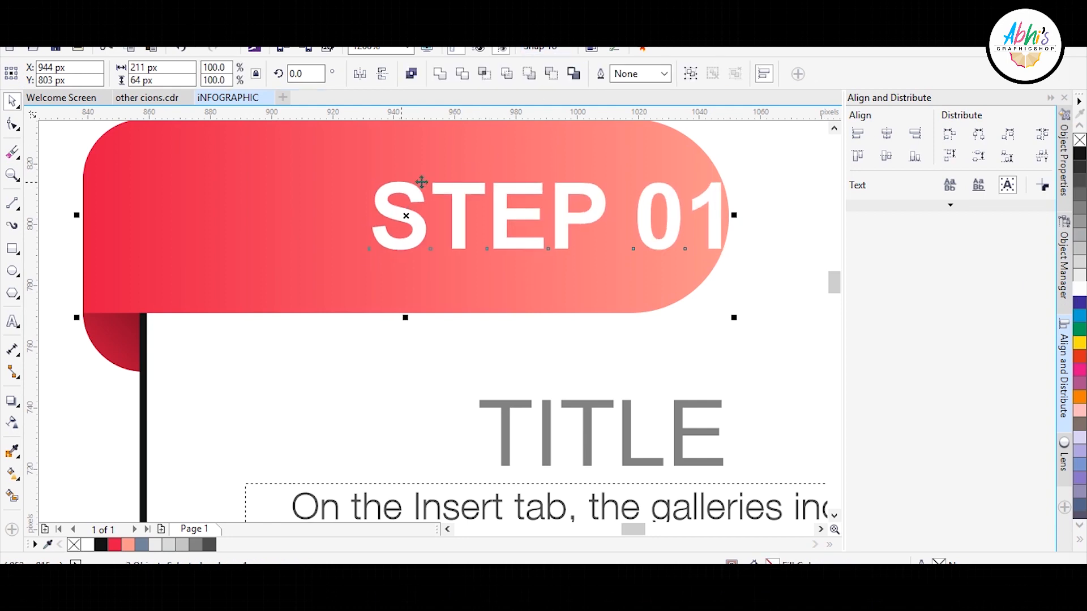
left_click(74, 149)
left_click(414, 220)
key("Left")
key("Left")
scroll(492, 234, "down", 1)
left_click_drag(514, 220, 502, 222)
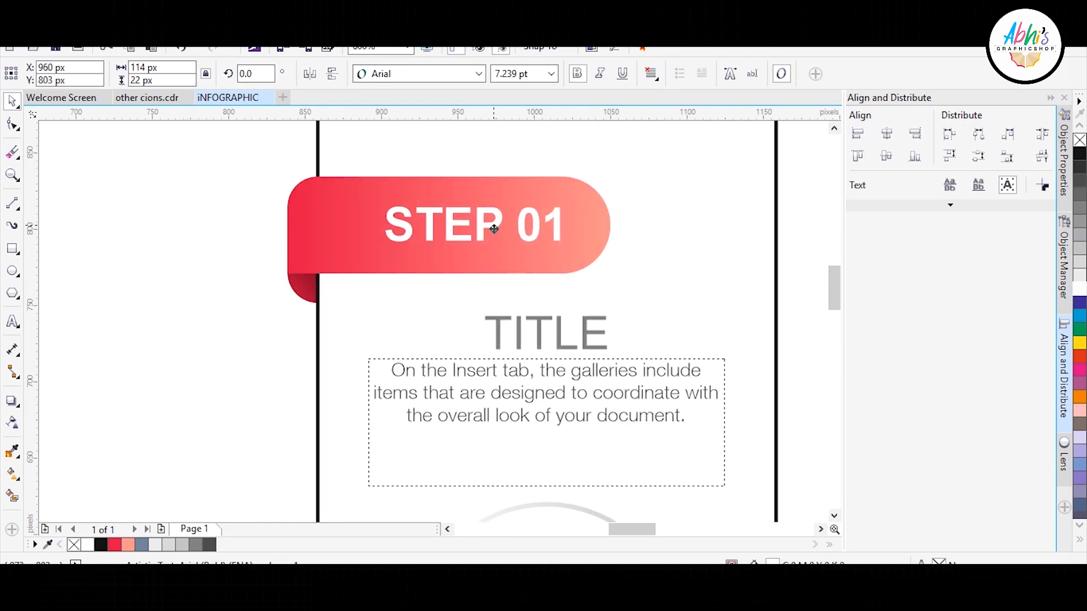
left_click(291, 235)
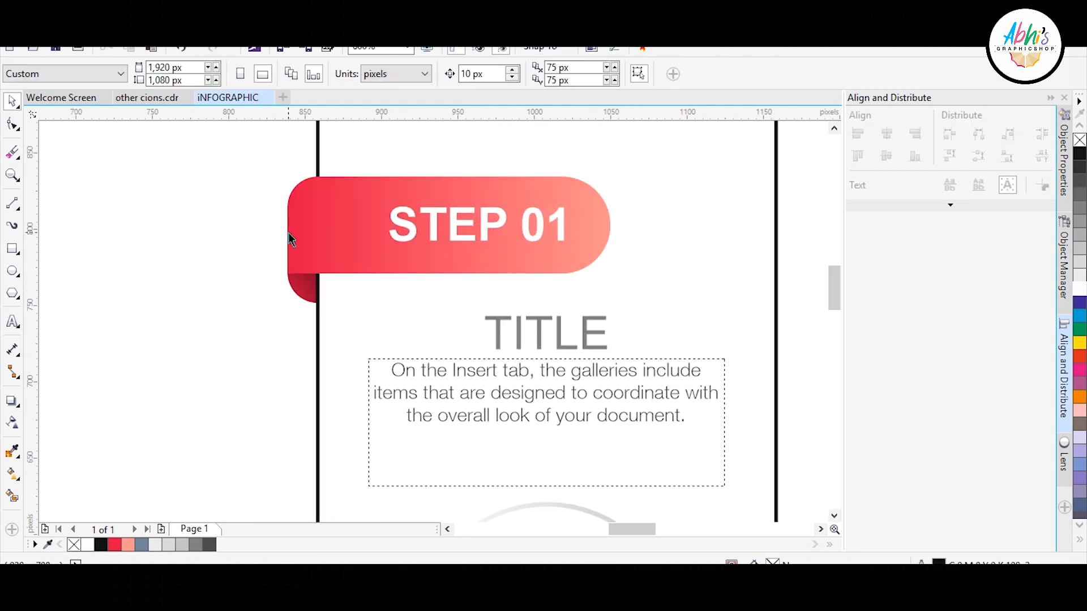
Add a drop shadow across the red STEP 01 banner and set the shadow's opacity to 15.
left_click(11, 401)
left_click_drag(287, 225, 607, 239)
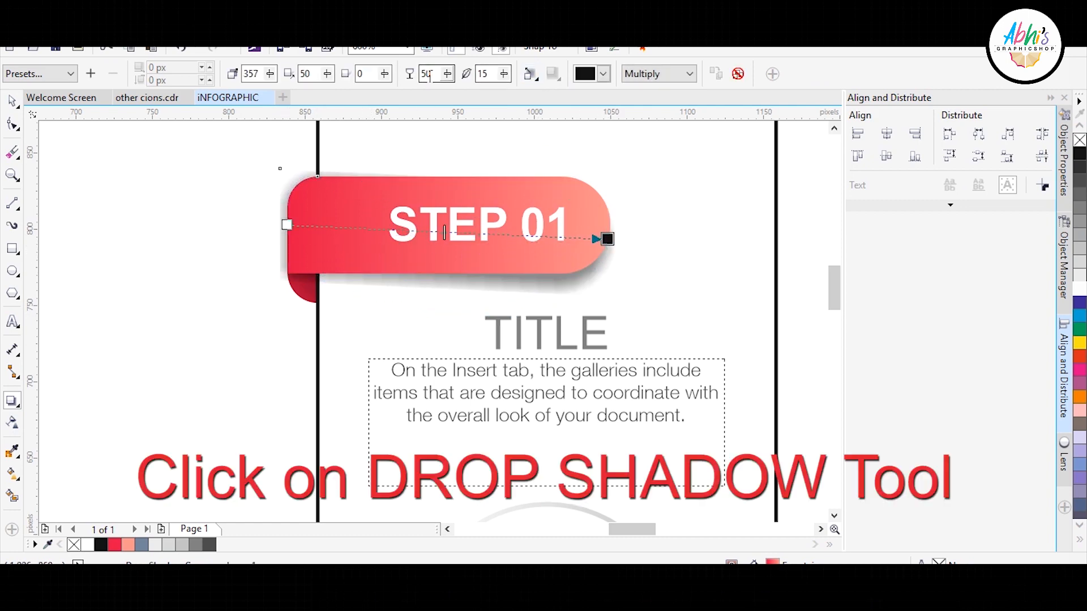
key("Return")
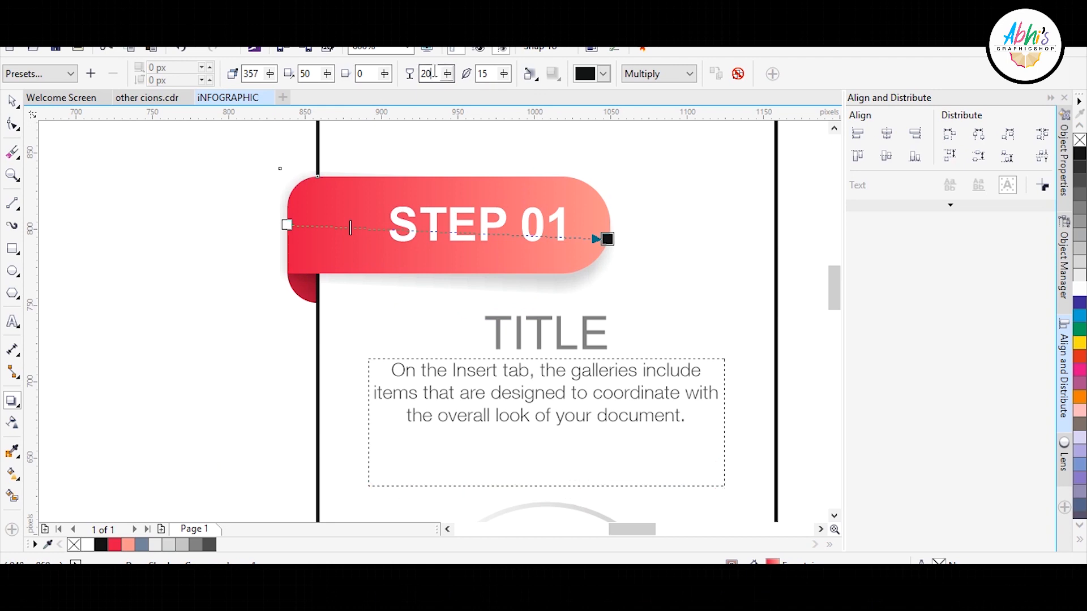
key("Return")
left_click(12, 101)
scroll(304, 220, "down", 2)
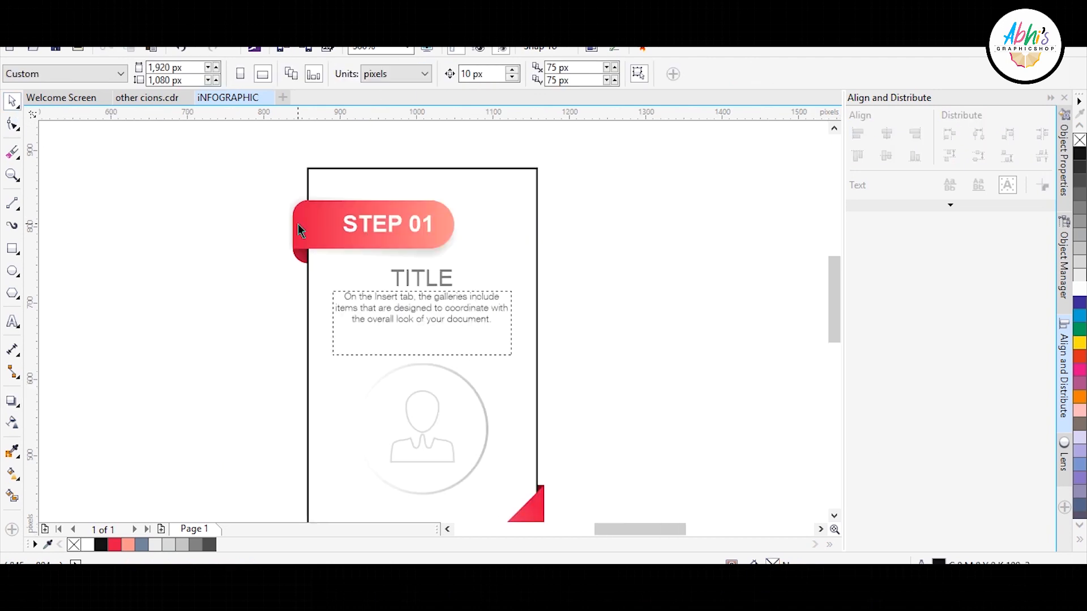
Add an upward drop shadow to the red corner triangle and set the shadow's opacity to 15.
scroll(481, 442, "up", 2)
left_click(481, 441)
left_click(10, 402)
scroll(433, 354, "down", 2)
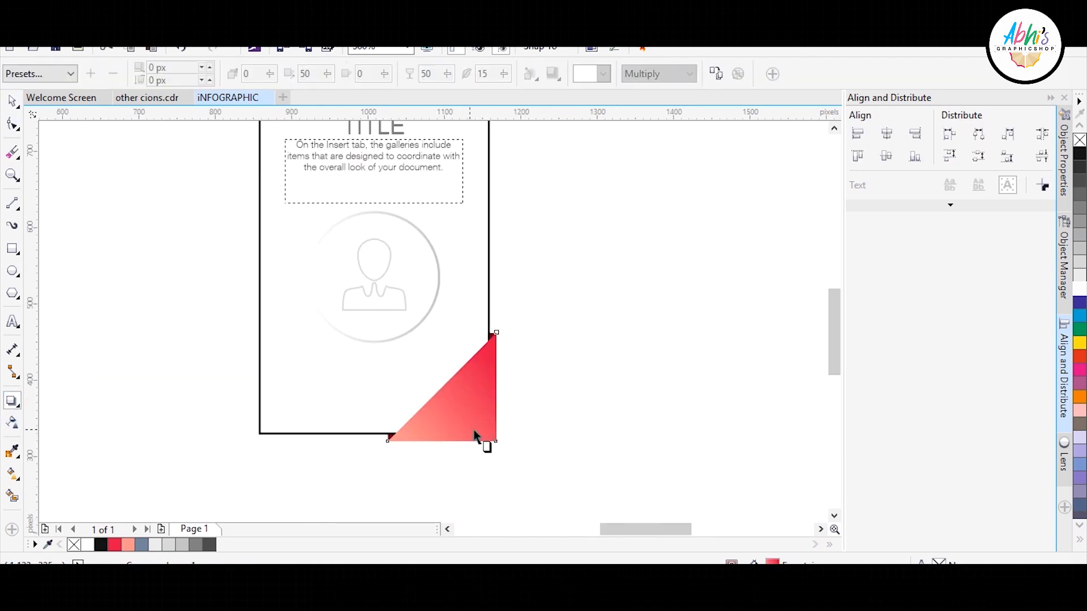
left_click_drag(452, 439, 433, 325)
scroll(425, 396, "up", 2)
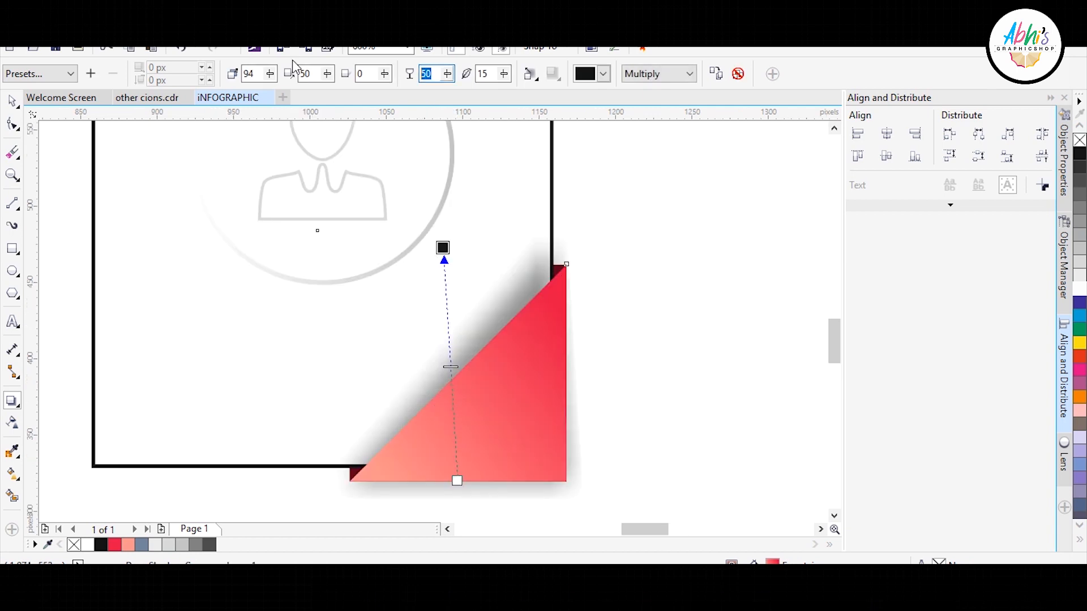
type("15")
key("Return")
key("space")
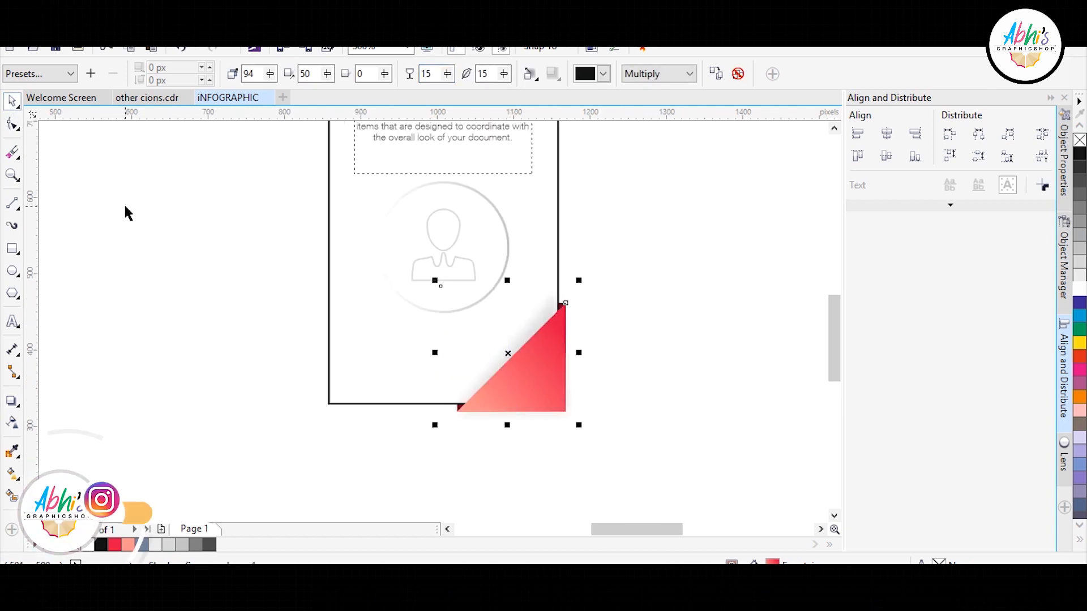
Create a smaller duplicate of the panel inside its border, sized 292 × 537 px to leave an even margin.
left_click(337, 390)
scroll(338, 388, "up", 4)
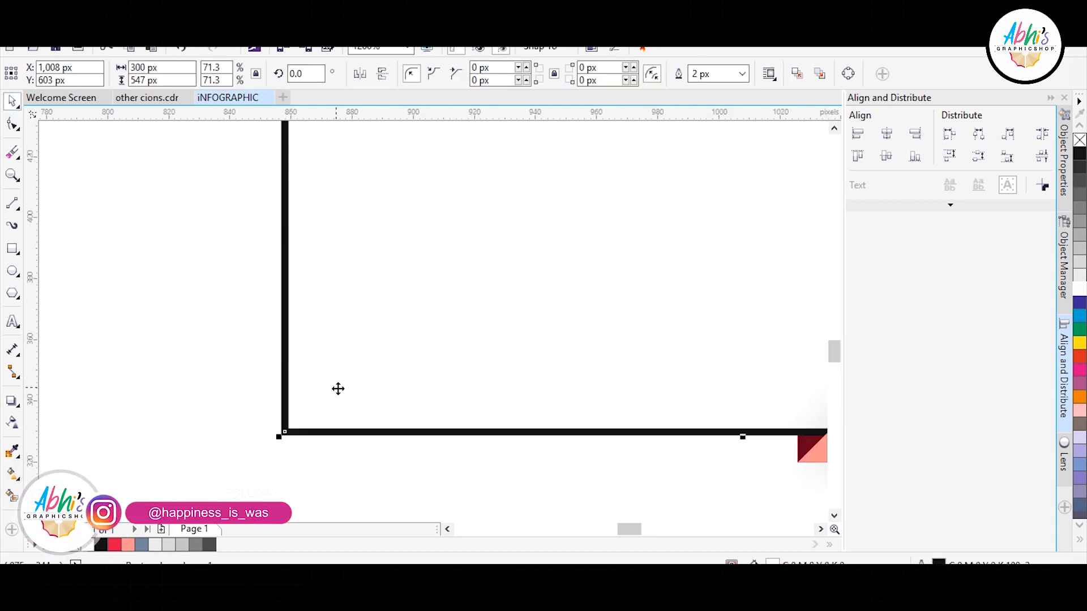
left_click_drag(288, 433, 292, 434)
right_click(292, 434)
scroll(696, 423, "up", 1)
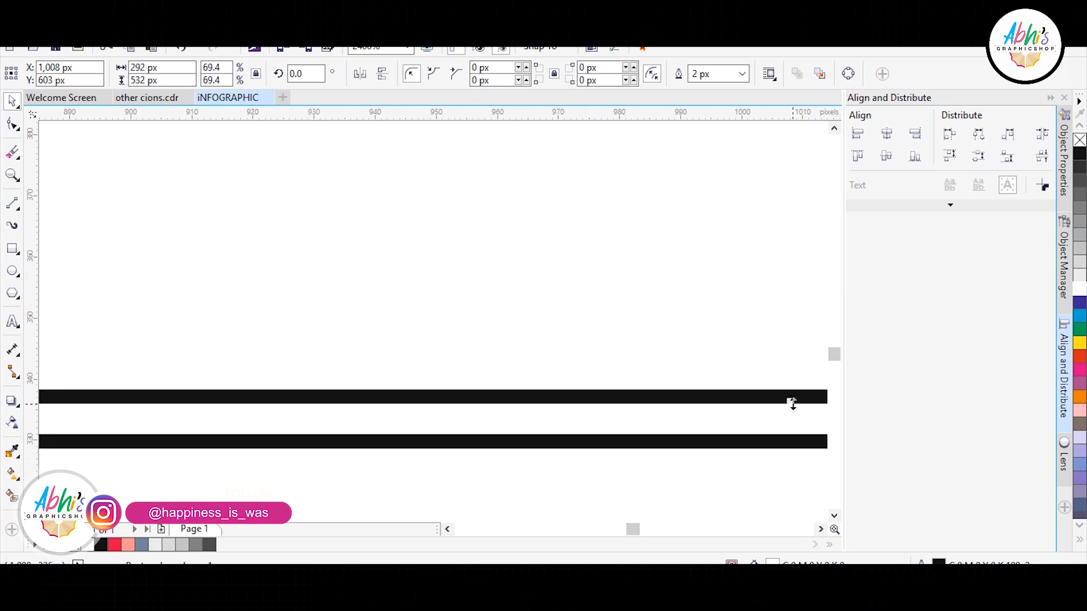
left_click_drag(791, 401, 799, 435)
scroll(524, 417, "down", 2)
scroll(606, 437, "up", 1)
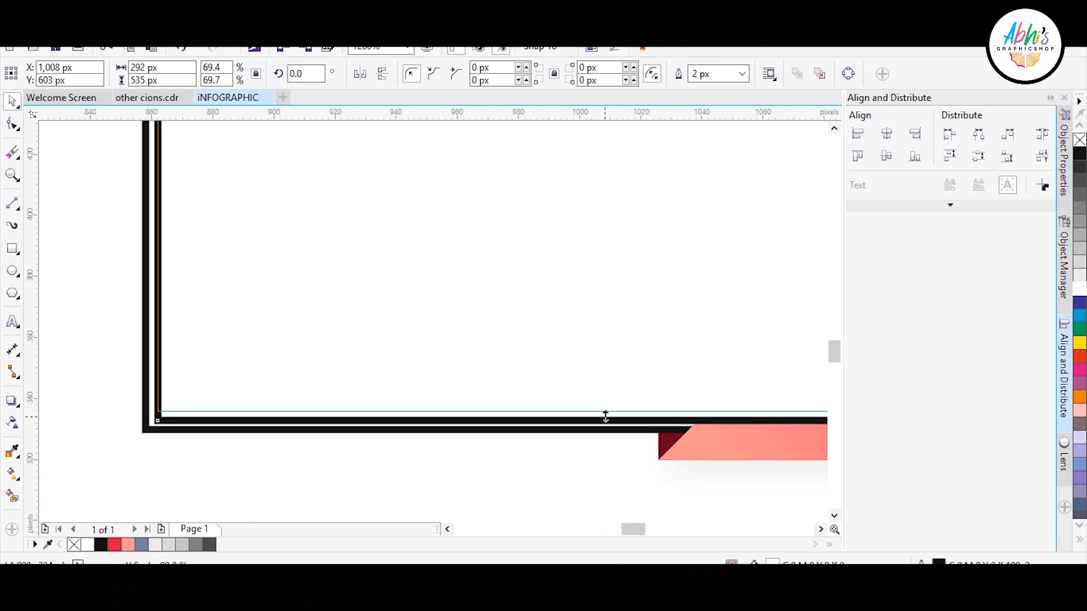
scroll(605, 419, "up", 2)
left_click_drag(605, 418, 597, 401)
scroll(459, 443, "down", 3)
Fill the inner panel with a linear gradient from light grey at its bottom to white above, and send it to the back.
left_click(1079, 275)
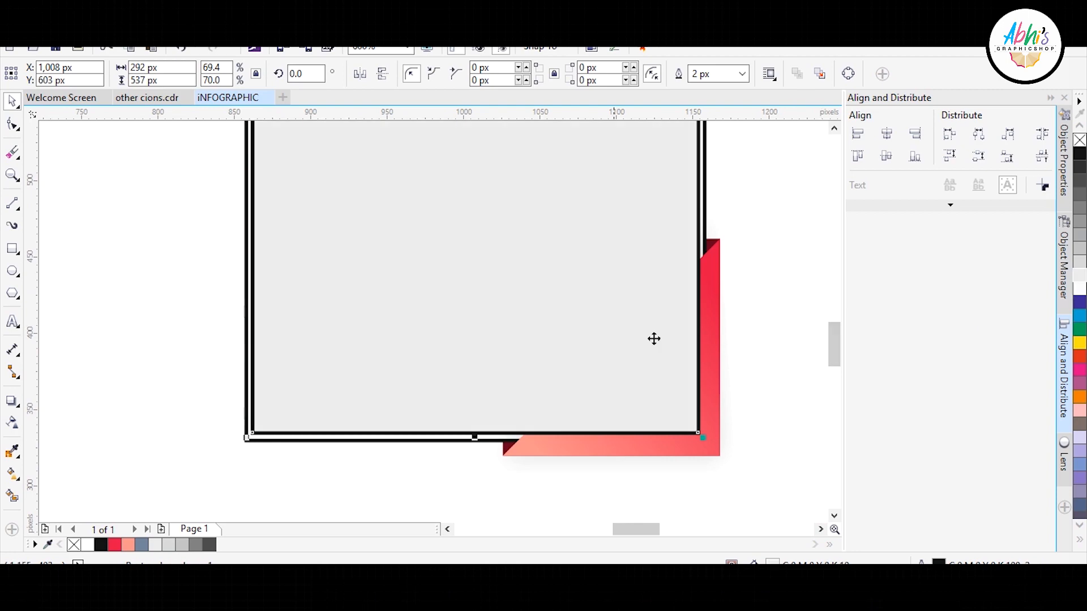
scroll(421, 380, "down", 2)
left_click(13, 474)
left_click_drag(426, 237, 502, 484)
left_click(12, 102)
key("shift+Page_Down")
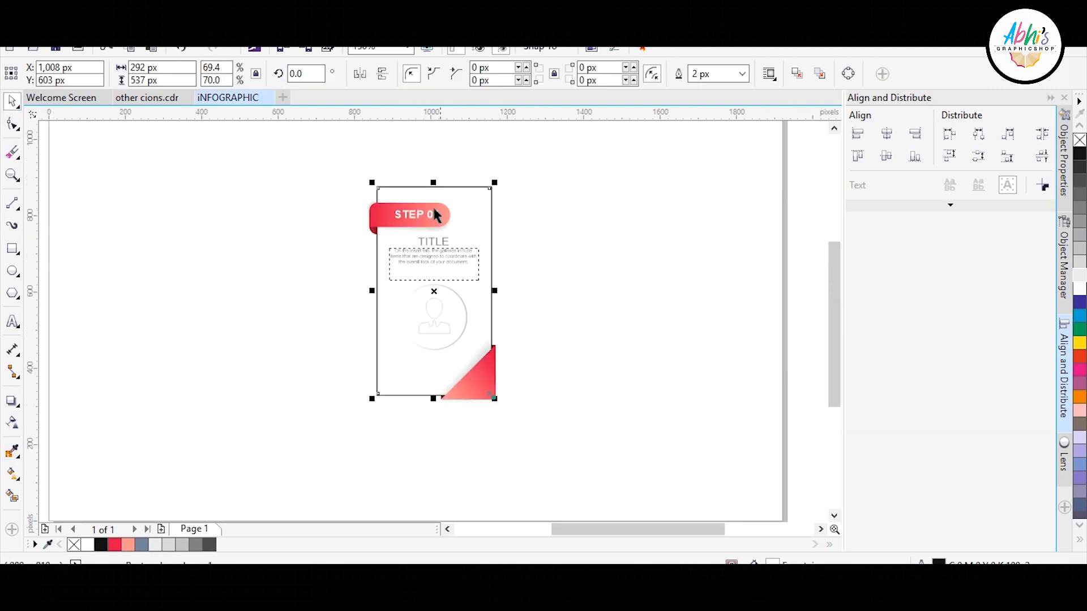
Remove the black outlines from both the outer and inner panels.
scroll(489, 189, "up", 2)
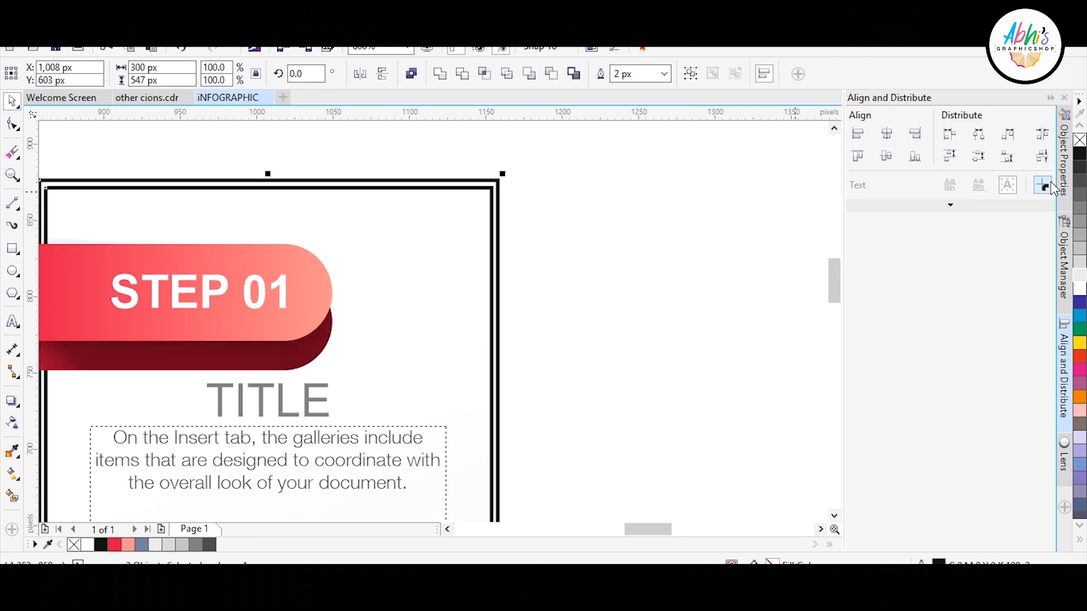
right_click(1080, 139)
scroll(525, 198, "down", 1)
key("Escape")
scroll(456, 368, "down", 2)
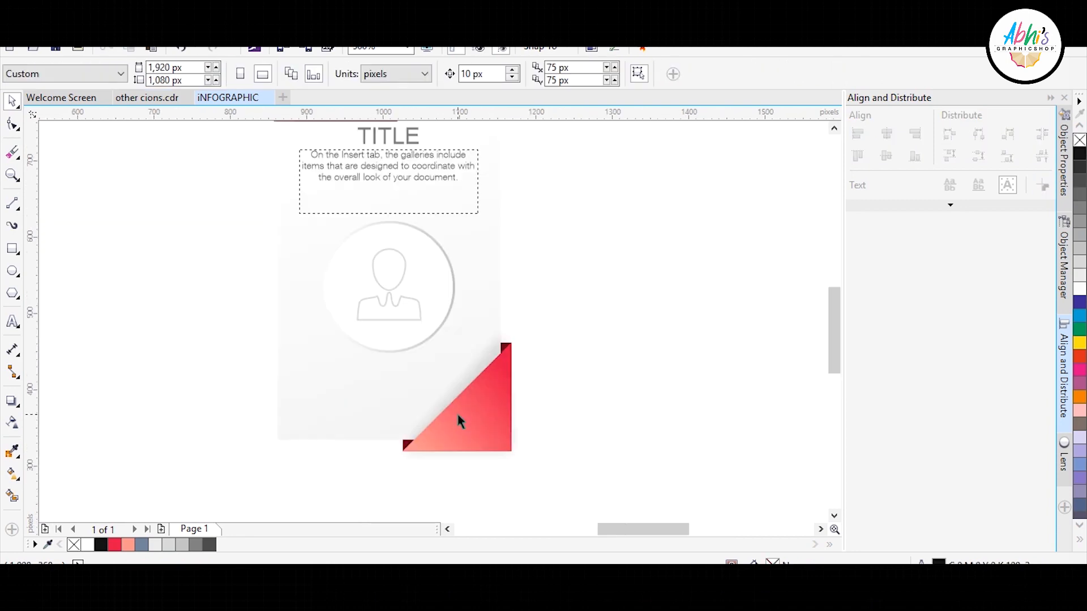
Add an upward drop shadow to the outer panel with opacity 20 and reduced feathering.
scroll(457, 414, "up", 1)
left_click(345, 340)
scroll(345, 341, "down", 1)
left_click(7, 402)
scroll(417, 372, "down", 4)
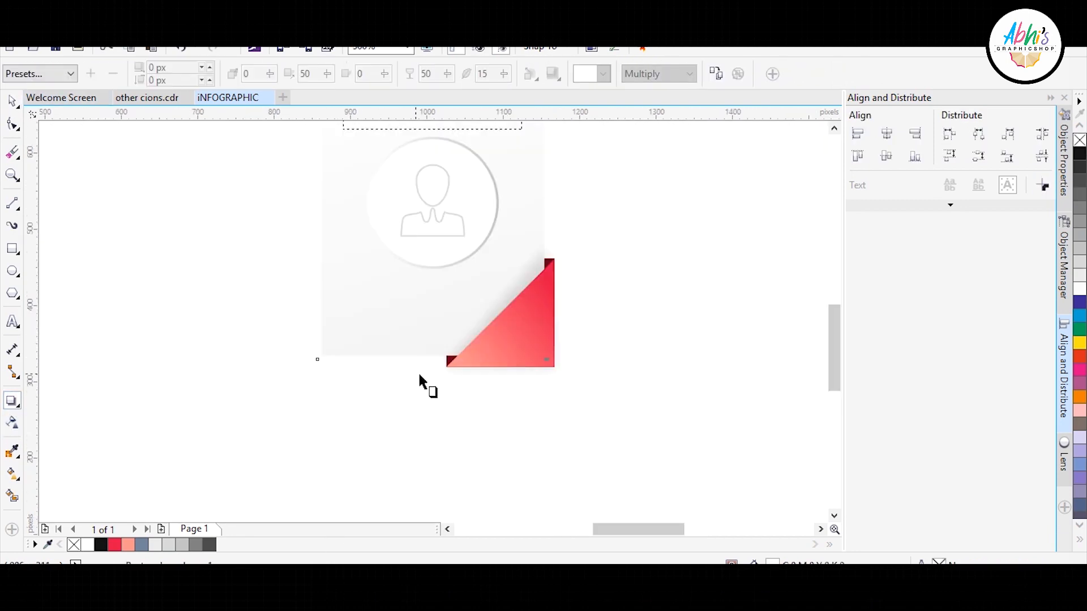
left_click_drag(412, 378, 415, 167)
scroll(414, 167, "up", 1)
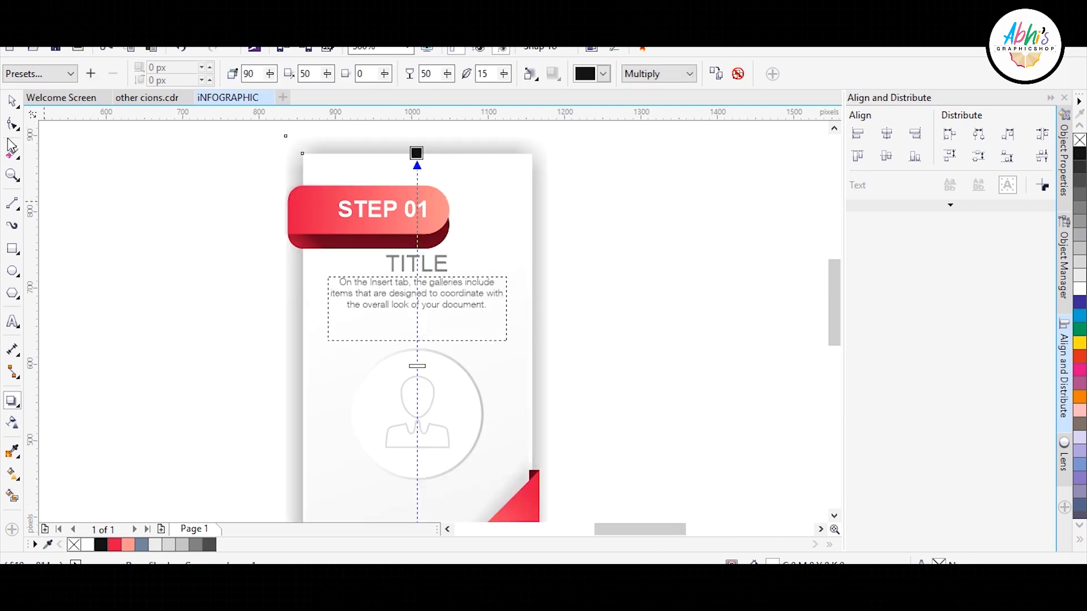
double_click(429, 74)
type("20")
key("Return")
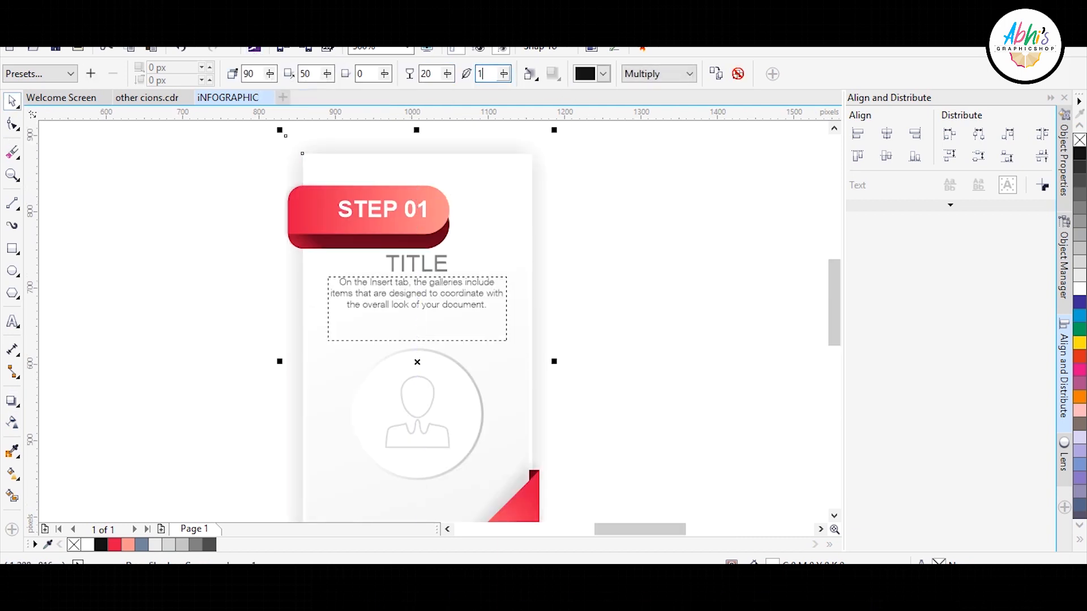
left_click(13, 124)
scroll(307, 218, "down", 1)
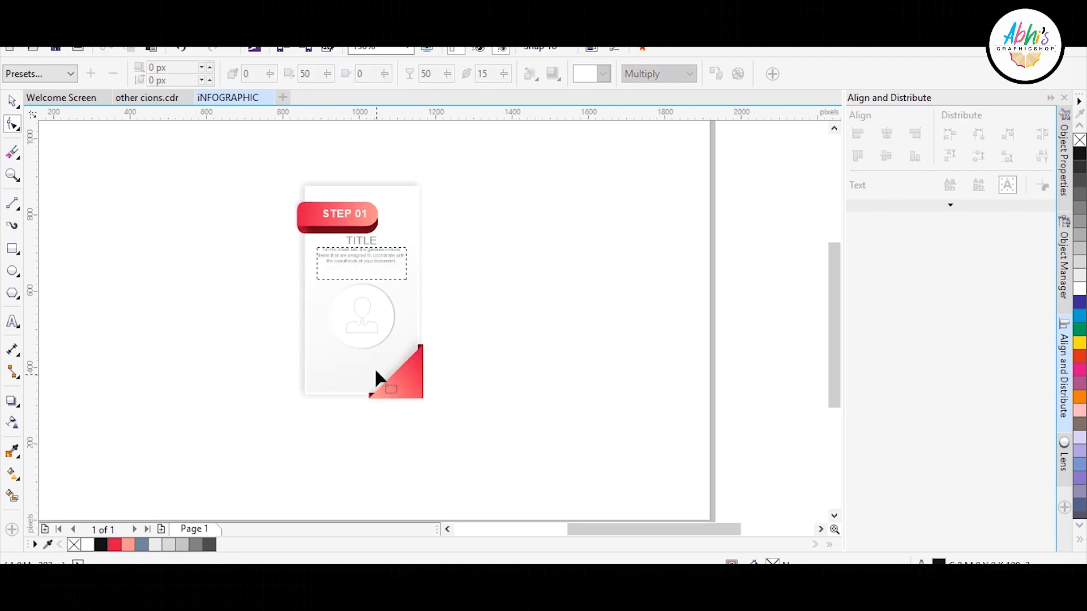
Shorten the inner panel's gradient so that its white end sits around the title.
left_click(12, 101)
scroll(354, 364, "up", 1)
scroll(469, 302, "up", 3)
scroll(581, 329, "down", 2)
left_click(543, 338)
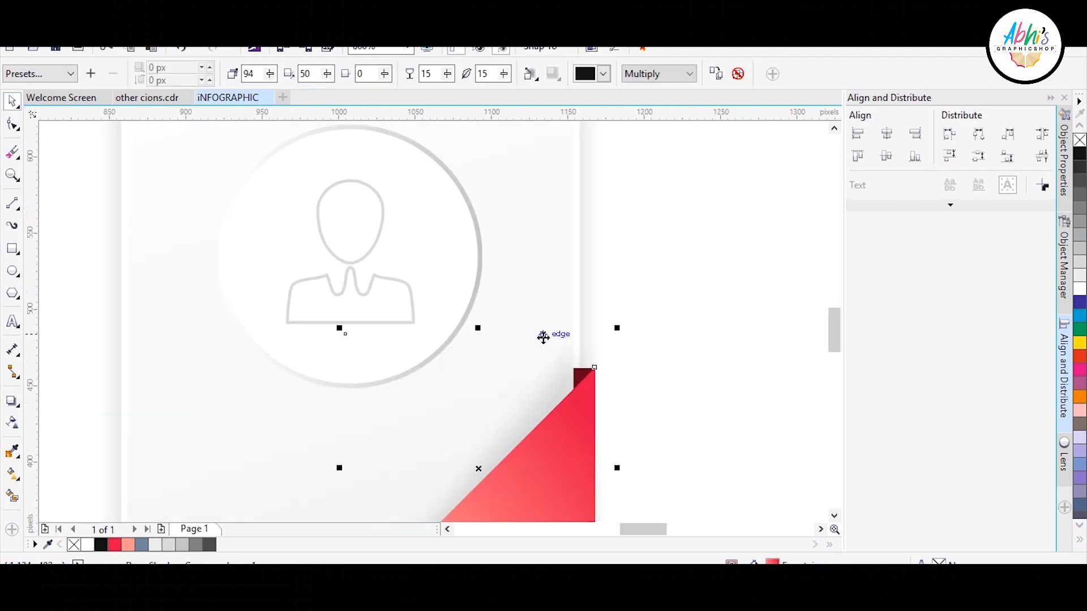
scroll(513, 354, "down", 1)
left_click(367, 394)
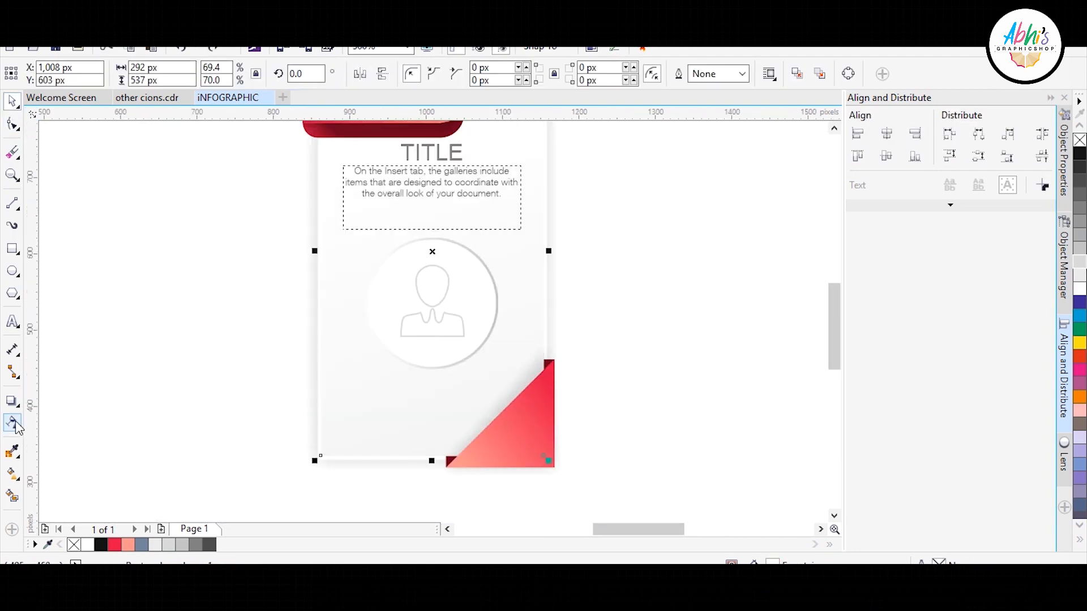
left_click(13, 474)
scroll(484, 419, "down", 3)
scroll(501, 442, "up", 3)
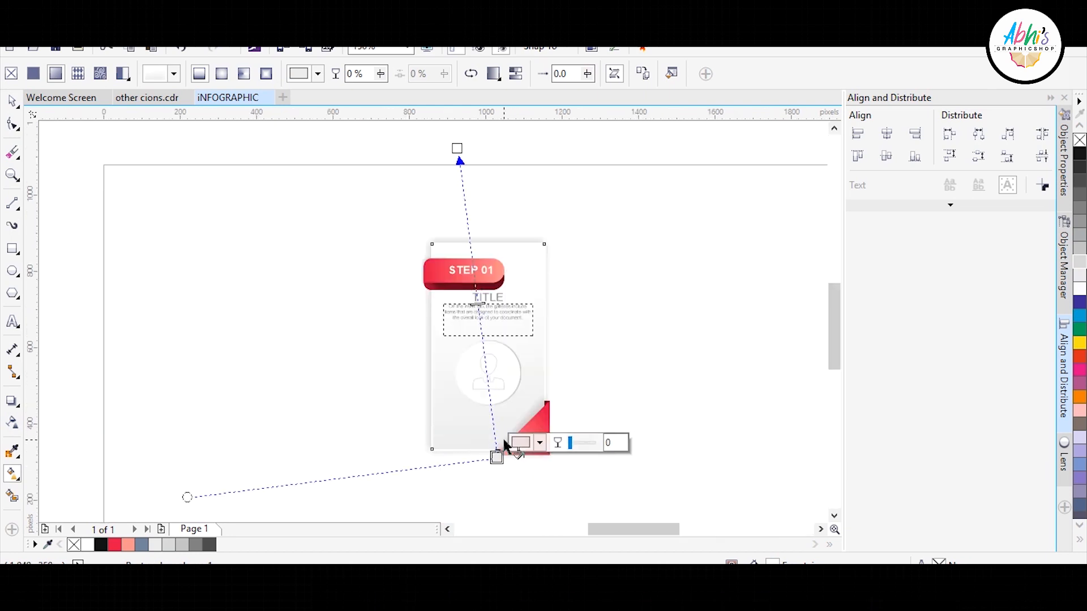
scroll(487, 373, "down", 3)
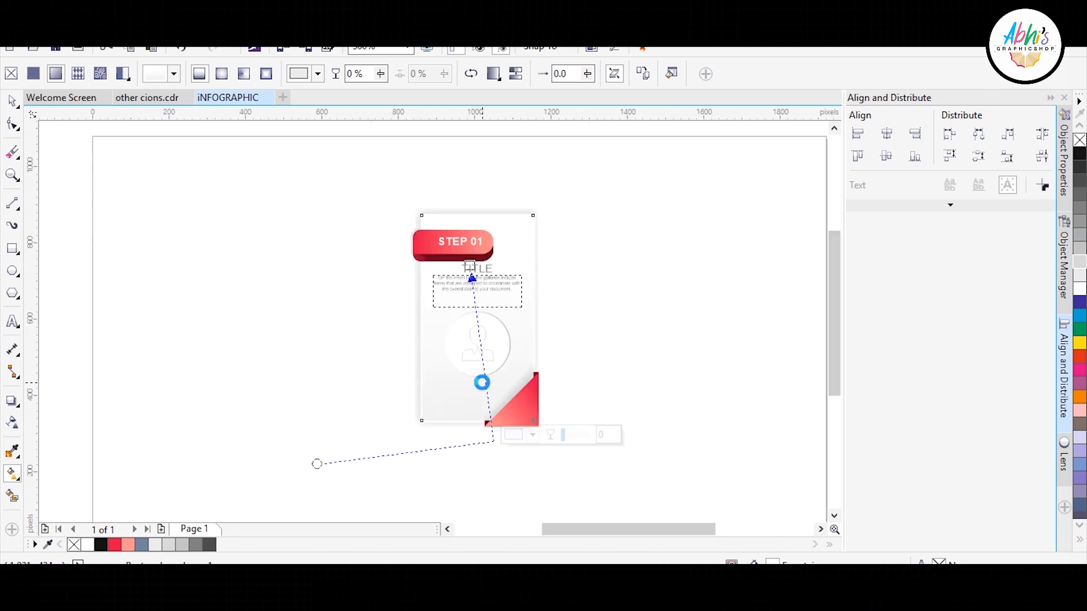
scroll(482, 378, "up", 2)
left_click(13, 101)
scroll(226, 203, "down", 2)
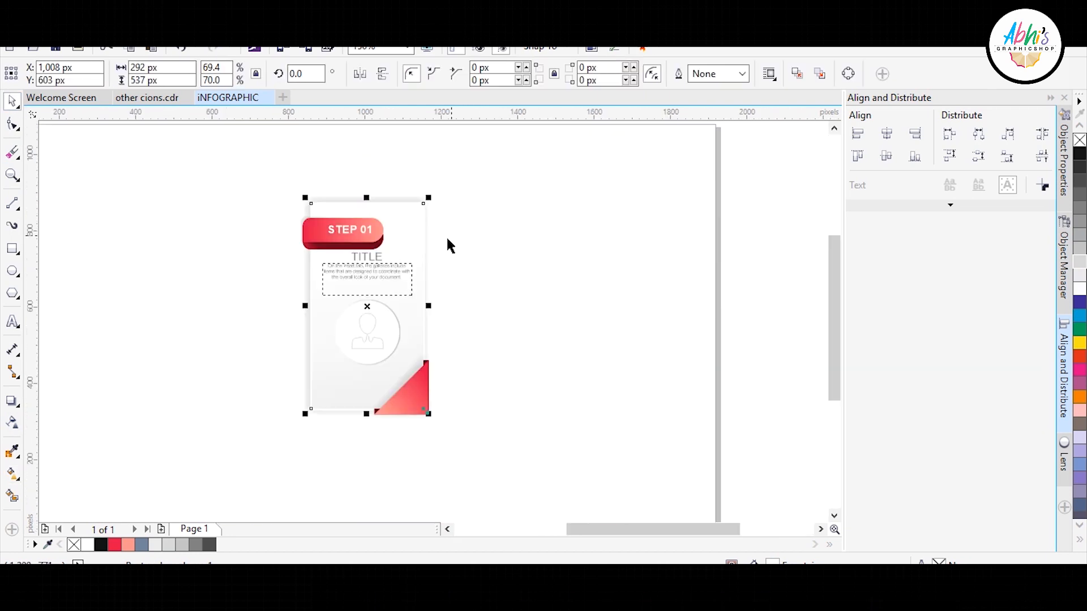
Move the dark red fold shape behind the panels so that only its corner shows at the banner's folded end.
left_click(399, 213)
scroll(470, 232, "up", 2)
left_click(469, 232)
scroll(468, 249, "up", 2)
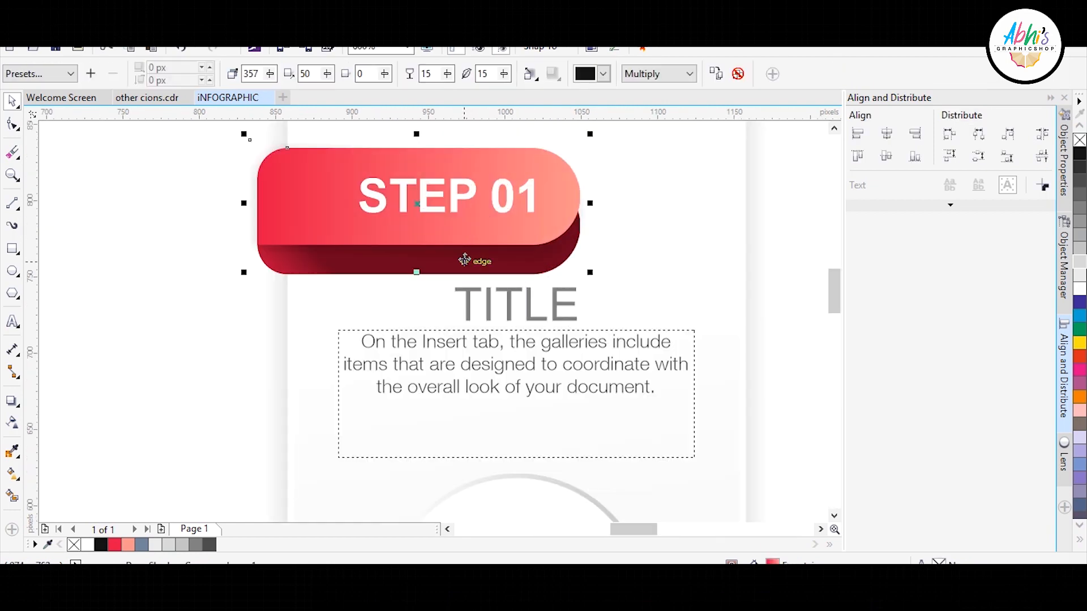
left_click_drag(464, 259, 465, 264)
left_click(287, 273)
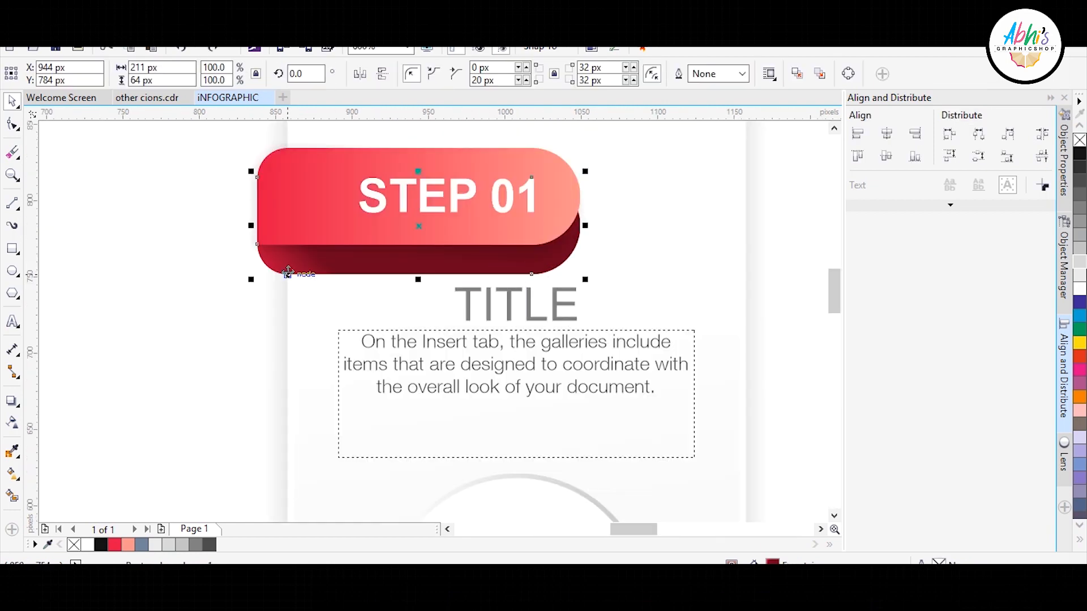
scroll(288, 276, "down", 2)
scroll(478, 209, "down", 1)
Group all elements of the step card and move the group toward the left side of the page.
key("ctrl+a")
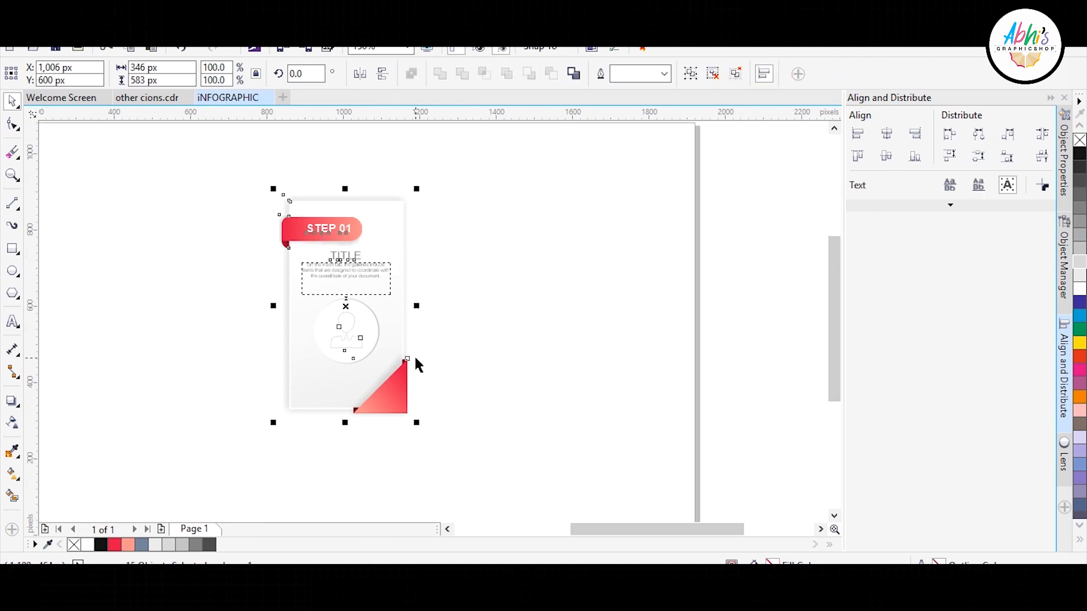
key("ctrl+g")
left_click_drag(272, 410, 463, 371)
Duplicate the card to its right and repeat the duplication twice to form a row of four cards.
left_click_drag(541, 305, 413, 328)
left_click(450, 307)
right_click(414, 328)
key("ctrl+r")
key("ctrl+r")
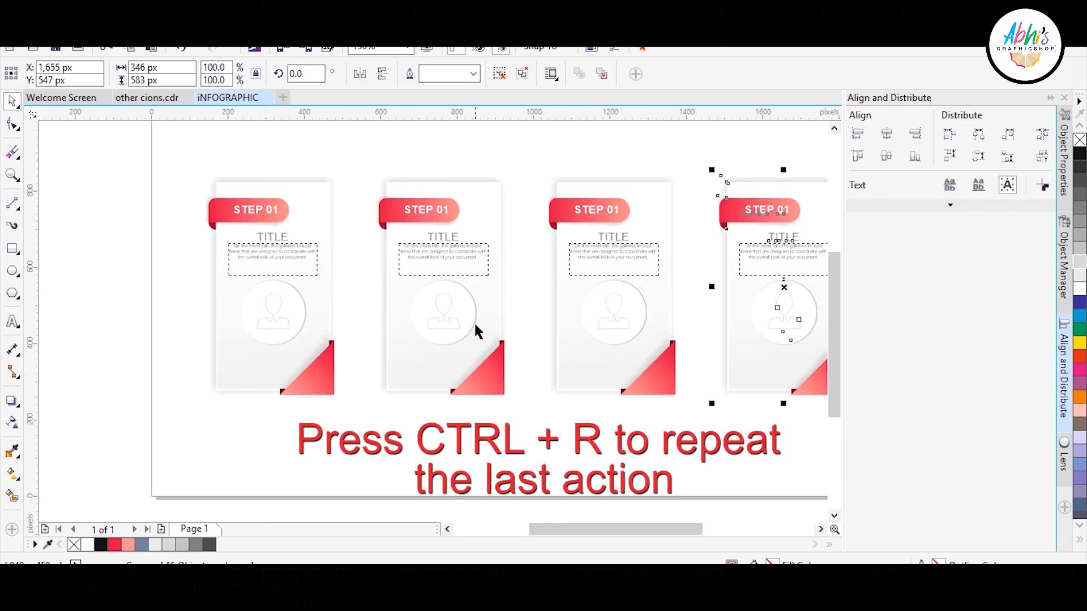
Shift the last card inward from the page's right edge and distribute the four cards with equal horizontal spacing.
scroll(473, 321, "down", 2)
key("ctrl+a")
left_click(610, 297)
scroll(560, 278, "up", 1)
left_click_drag(565, 297, 536, 299)
left_click(374, 323, "shift")
left_click(177, 333, "shift")
left_click(85, 331, "shift")
left_click(1042, 134)
left_click(800, 201)
scroll(700, 277, "down", 1)
scroll(654, 369, "up", 1)
scroll(655, 369, "down", 1)
scroll(500, 390, "up", 1)
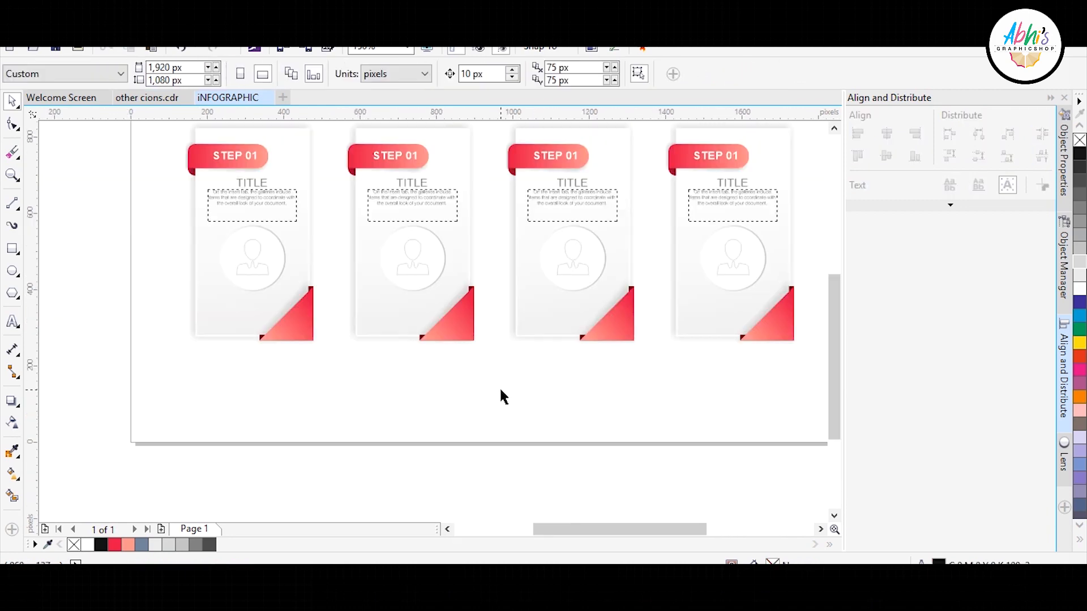
Draw a 1,300 × 15 px horizontal bar below the cards and round its corners to 7 px.
left_click(13, 248)
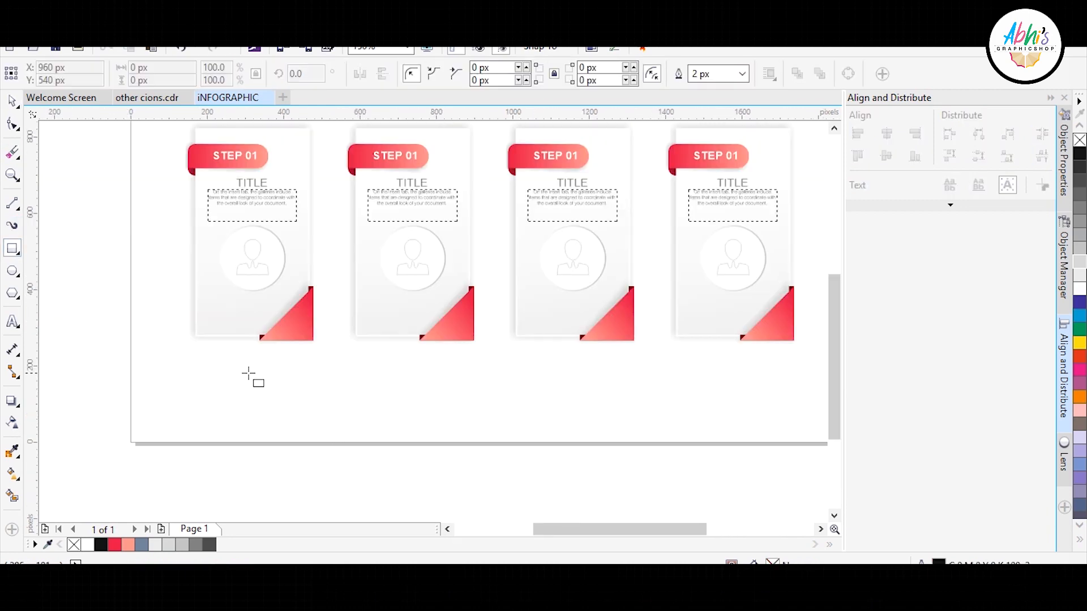
left_click_drag(249, 368, 749, 373)
key("F10")
scroll(243, 365, "up", 4)
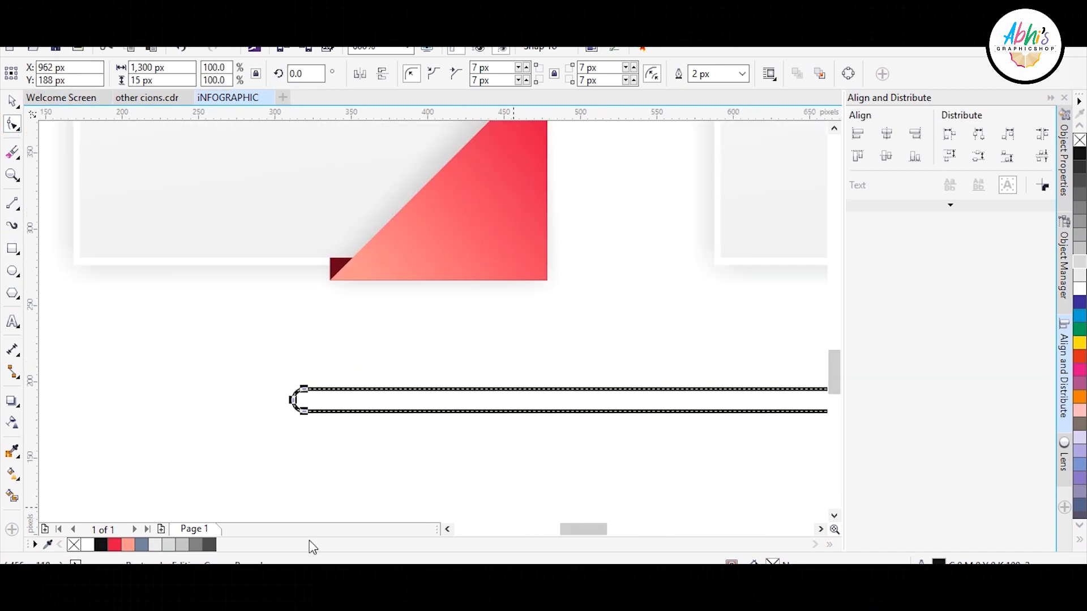
Give the bar a white fill and light grey outline, and widen it symmetrically on both sides.
right_click(183, 545)
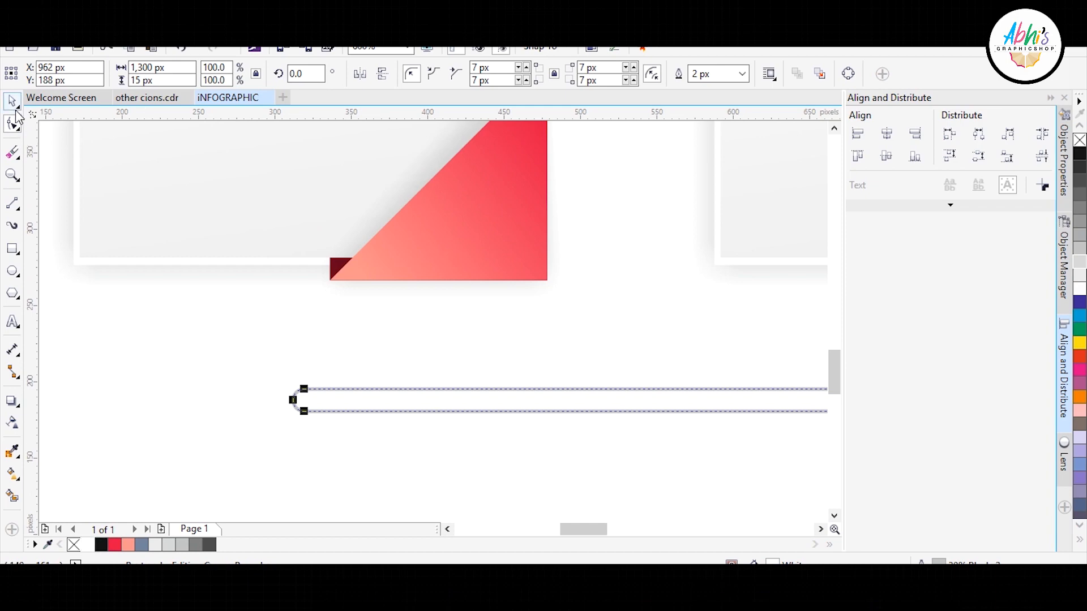
scroll(529, 391, "down", 2)
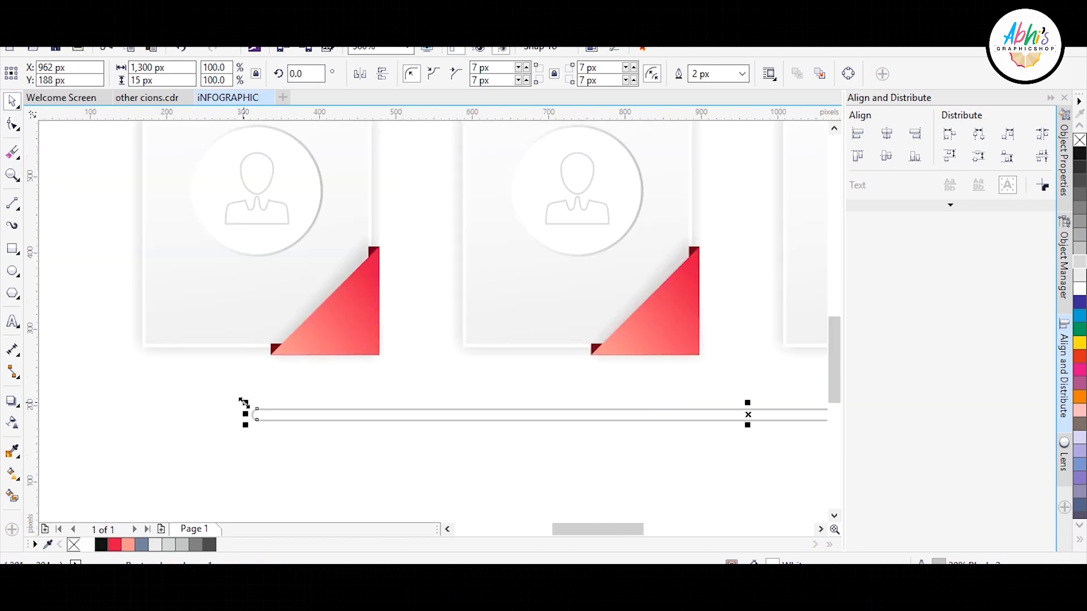
scroll(243, 403, "down", 2)
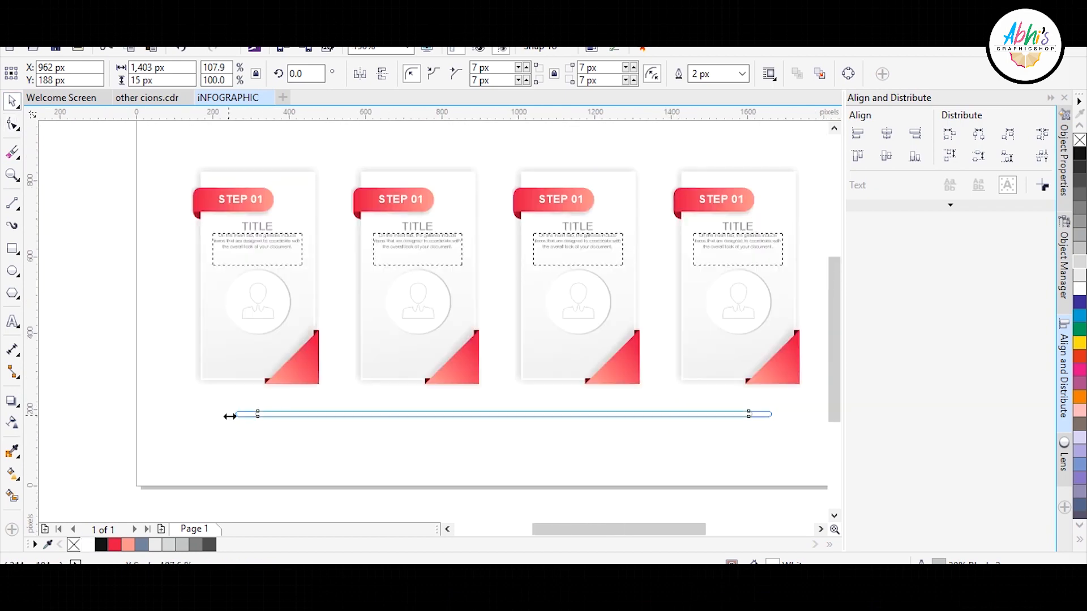
left_click(211, 404)
Draw a vertical 2 px line about 163 px long from the first card down to the rounded bar.
scroll(207, 399, "up", 6)
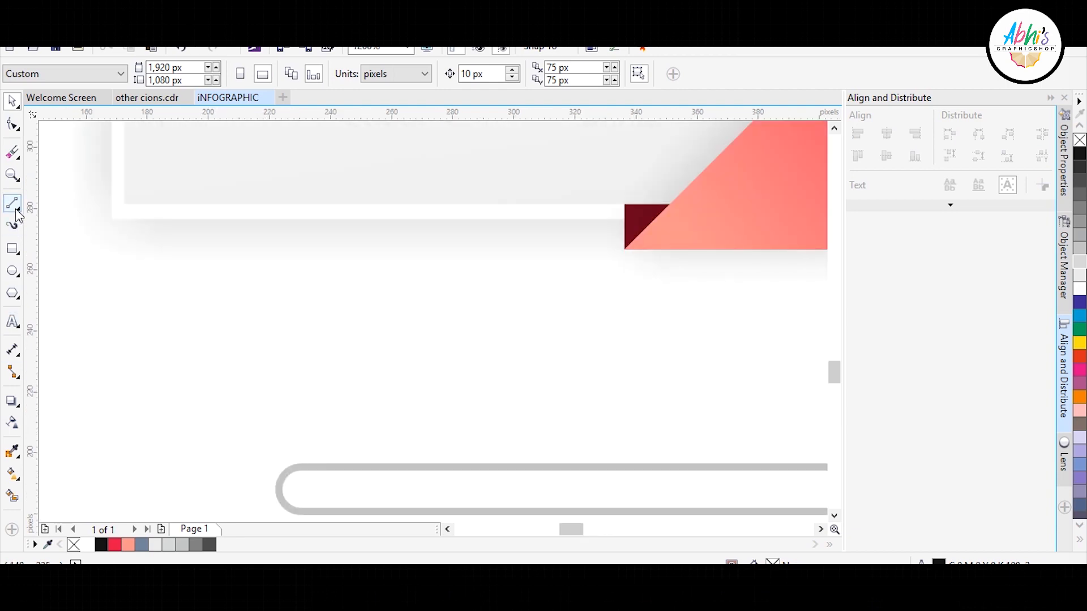
left_click(14, 206)
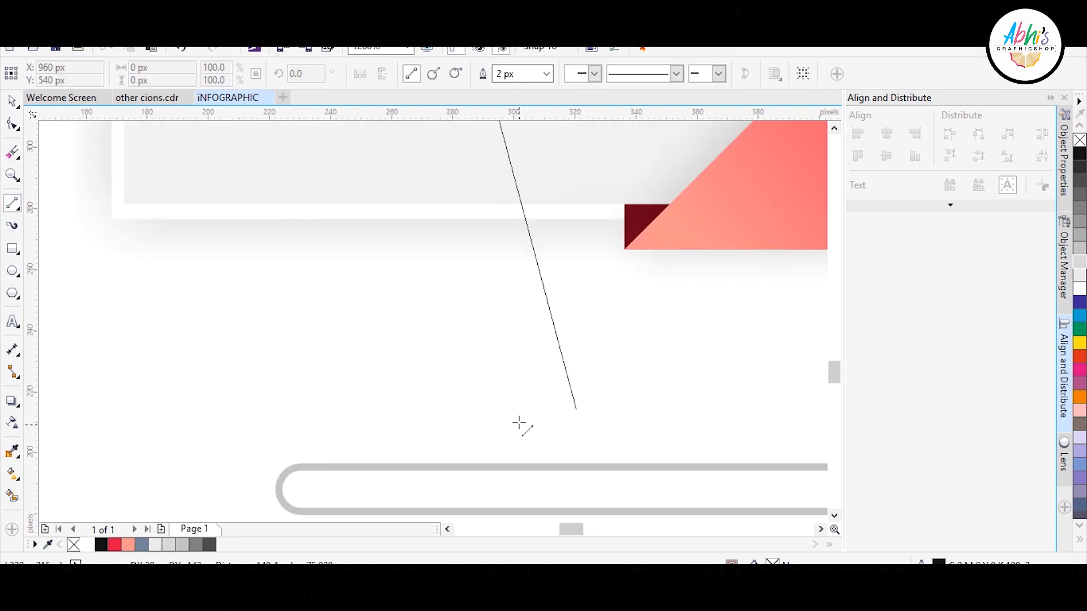
left_click_drag(519, 424, 458, 467)
left_click(15, 100)
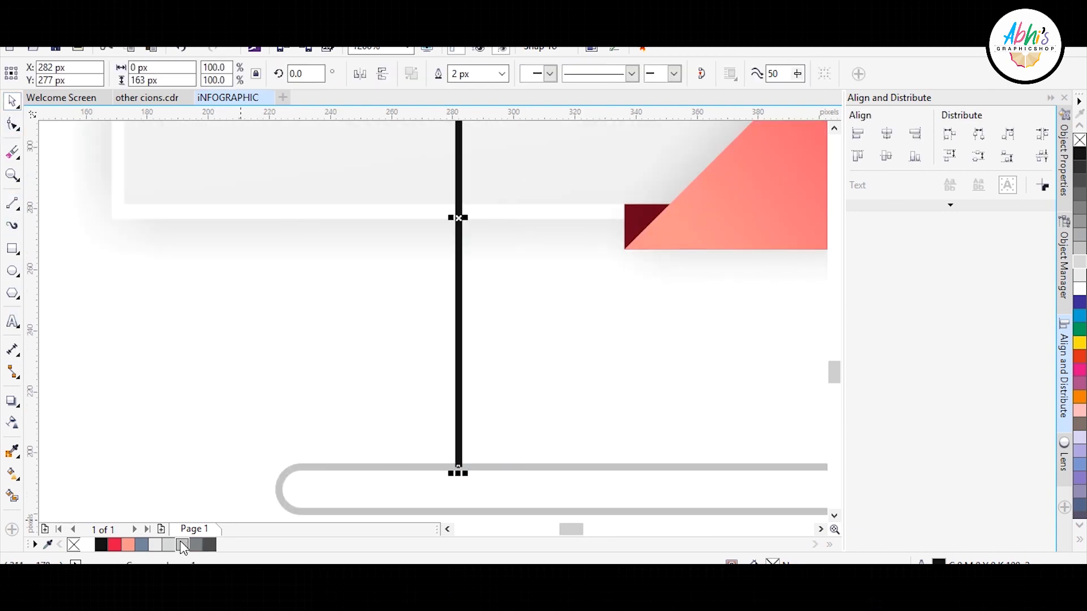
Give the vertical connector line a light grey outline and shift it horizontally to X 317 px.
right_click(181, 543)
scroll(395, 400, "down", 1)
left_click_drag(395, 400, 470, 482)
scroll(470, 473, "up", 3)
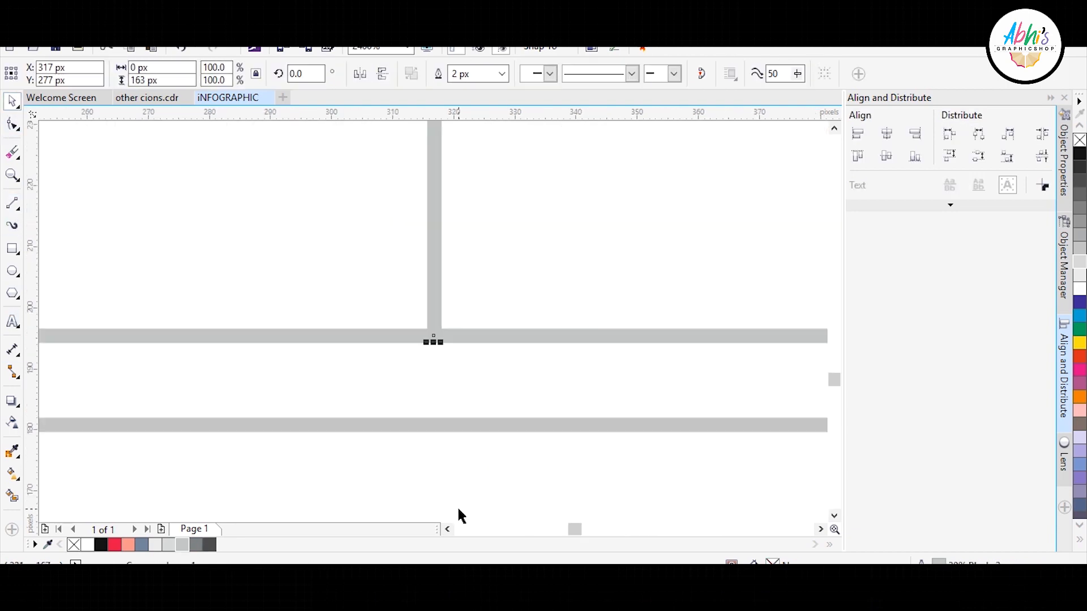
Draw a circle about 21 px in diameter over the bar and centre it horizontally on the connector line.
left_click(12, 272)
mouse_move(390, 315)
left_mouse_down()
mouse_move(533, 425)
mouse_move(529, 455)
left_mouse_up()
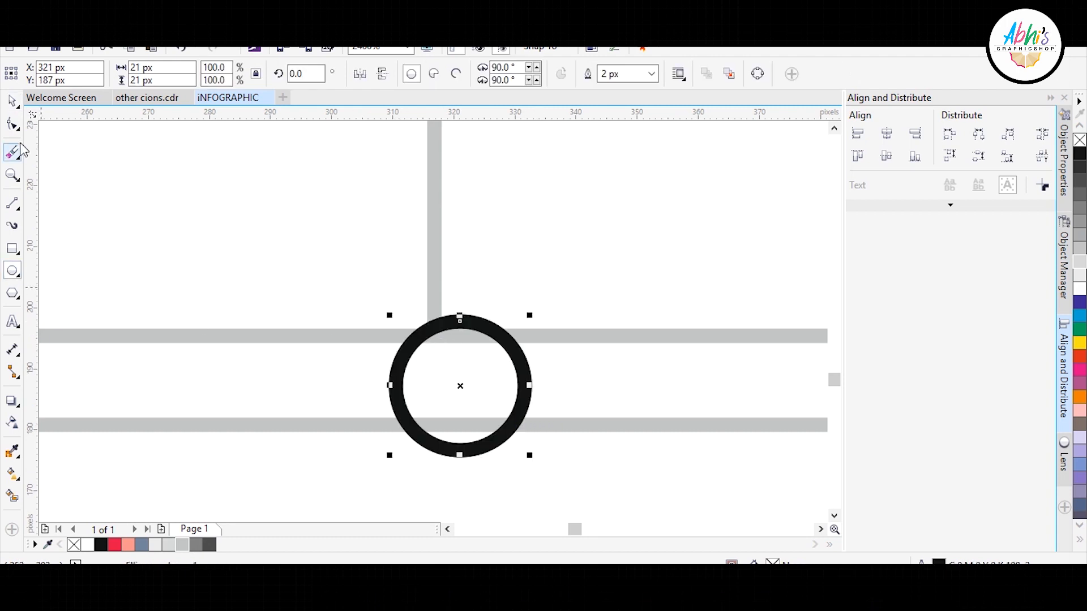
left_click(423, 281, "shift")
key("c")
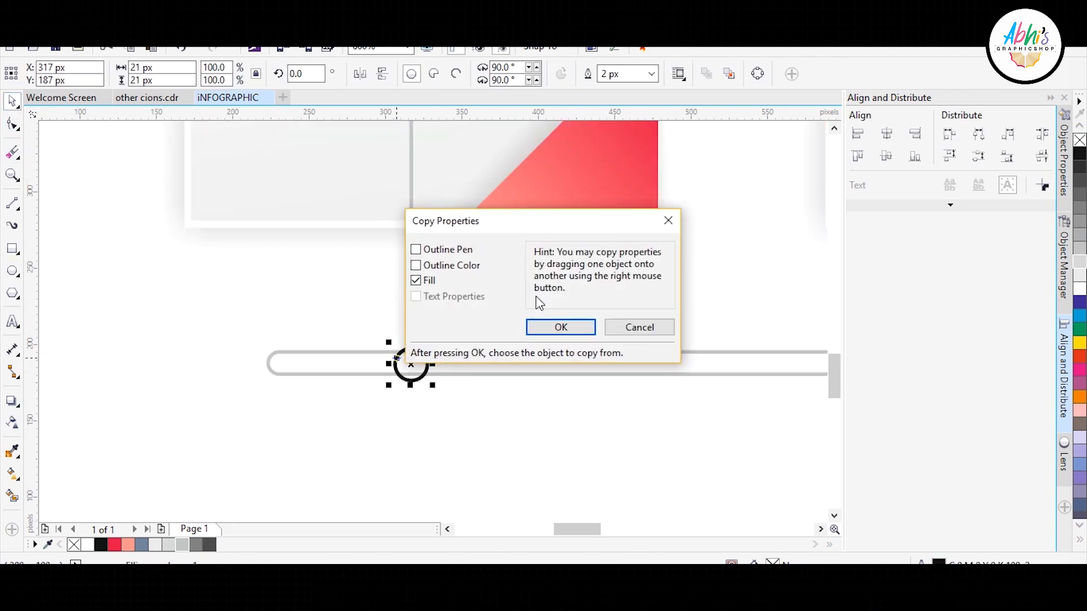
Copy the red corner triangle's gradient fill onto the circle and remove the circle's outline.
left_click(538, 327)
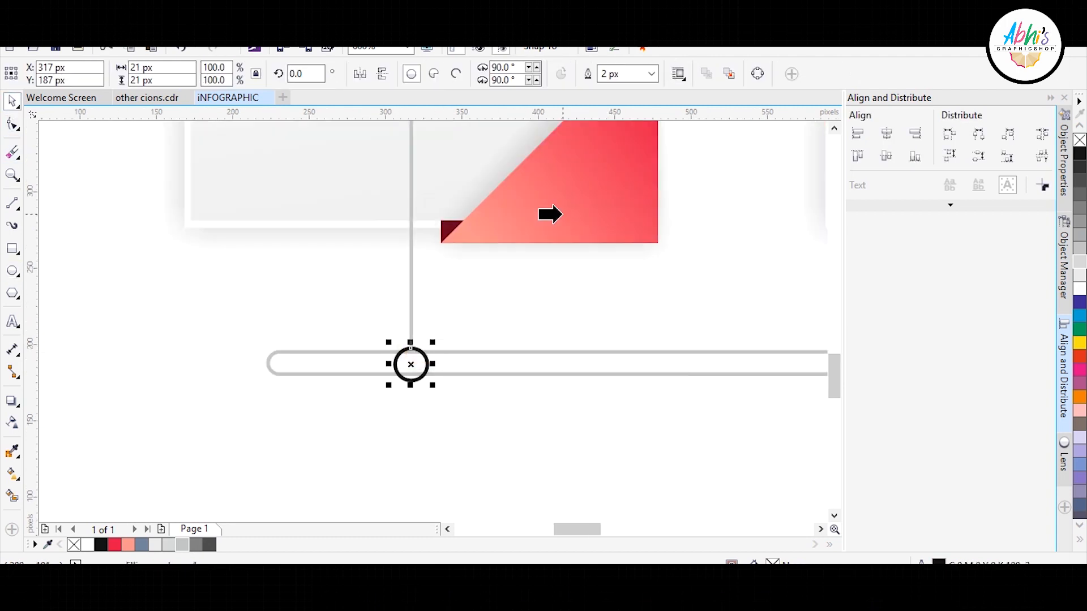
left_click(560, 214)
key("Escape")
scroll(413, 340, "up", 4)
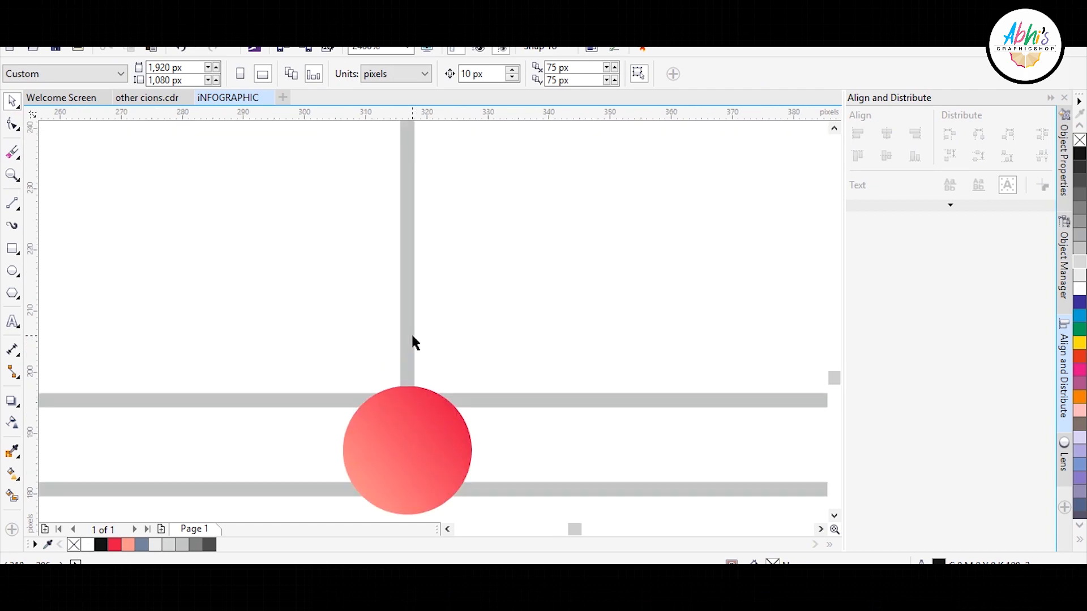
Send the grey connector line and the rounded bar to the back, behind the card and the red circle.
left_click(410, 339)
key("shift+Page_Down")
left_click(430, 444)
key("shift+Page_Down")
scroll(367, 425, "down", 2)
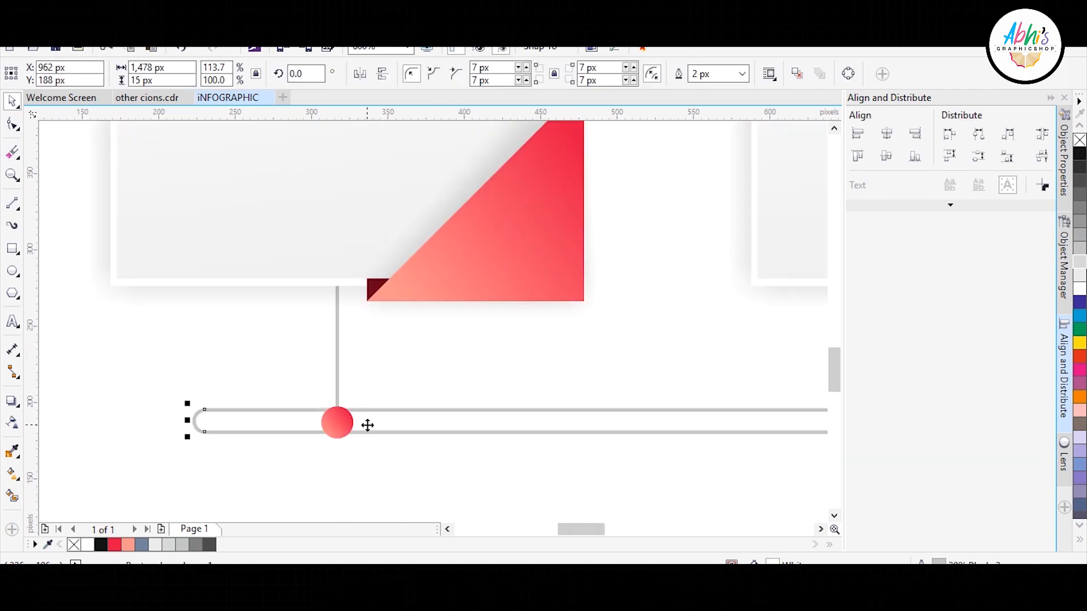
Group the red circle with its connector line, duplicate the group and centre the copy under the second card.
left_click(342, 420)
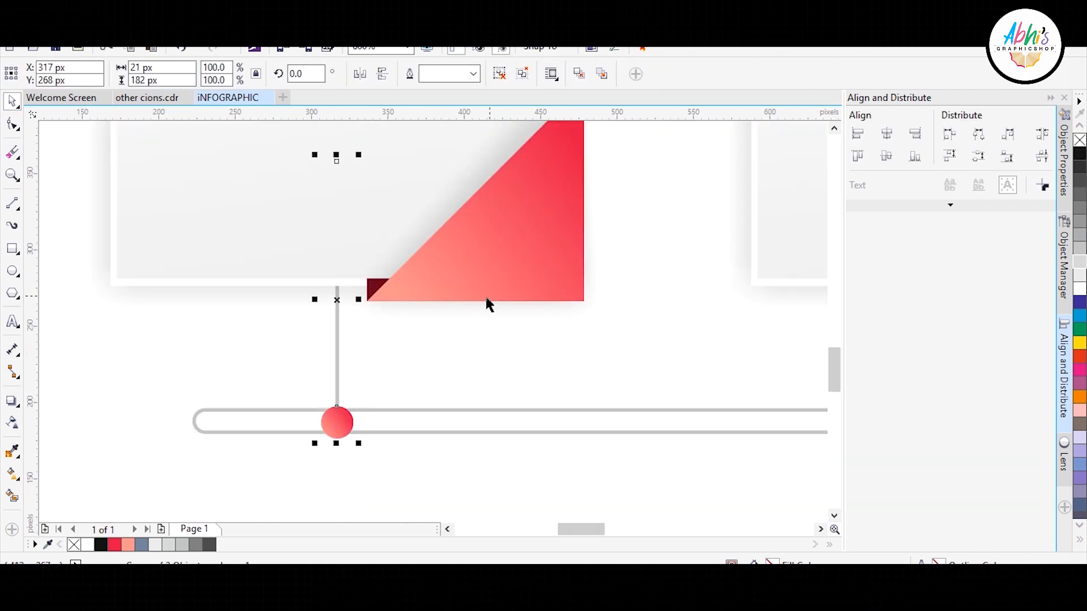
key("plus")
left_click(783, 238, "shift")
key("c")
scroll(297, 383, "down", 2)
left_click(461, 420)
Duplicate the connector group twice more and centre the copies under the third and fourth cards.
left_click(467, 390)
left_click(592, 327, "shift")
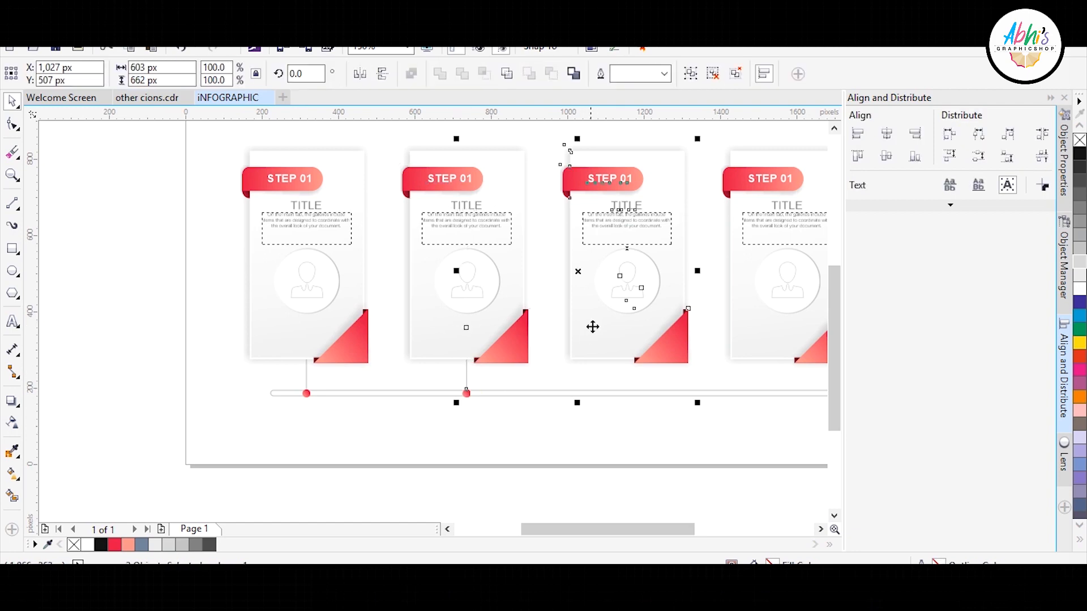
key("c")
left_click(626, 392)
key("plus")
left_click(767, 348, "shift")
key("c")
Preview the whole infographic in full screen.
left_click(559, 461)
scroll(558, 460, "down", 1)
scroll(72, 263, "up", 1)
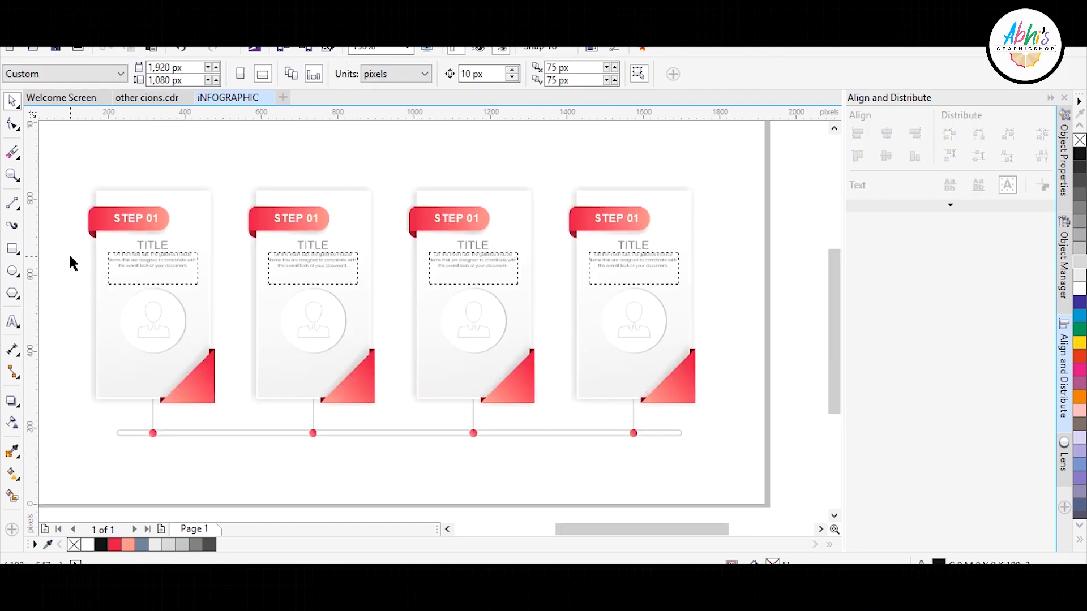
left_click(12, 175)
scroll(580, 318, "down", 2)
key("F9")
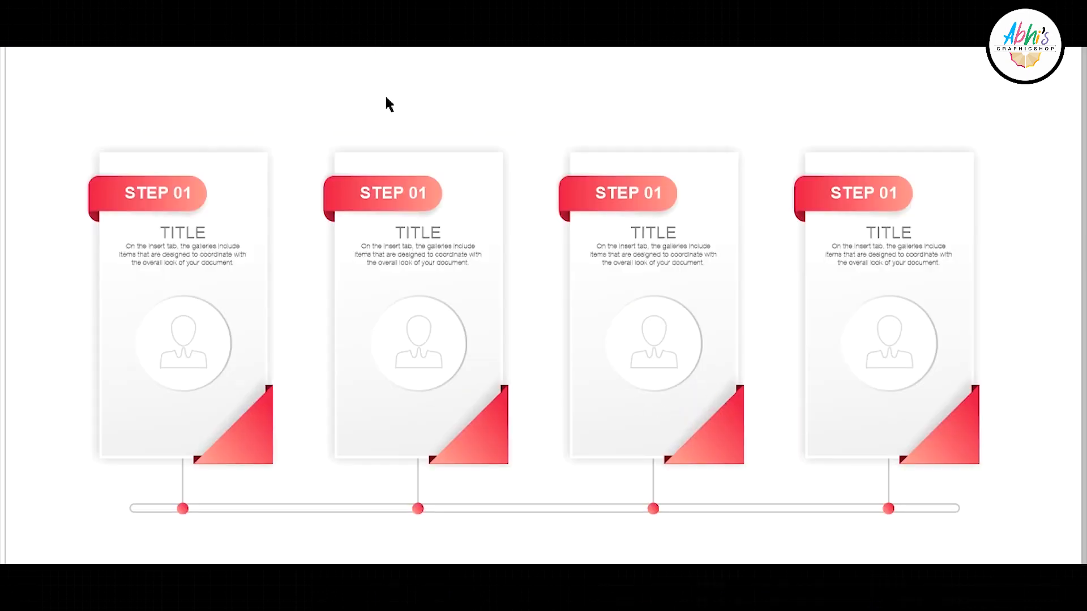
key("Escape")
Ungroup the second, third and fourth cards.
left_click(9, 97)
left_click(405, 408)
left_click(532, 237, "shift")
left_click(639, 243, "shift")
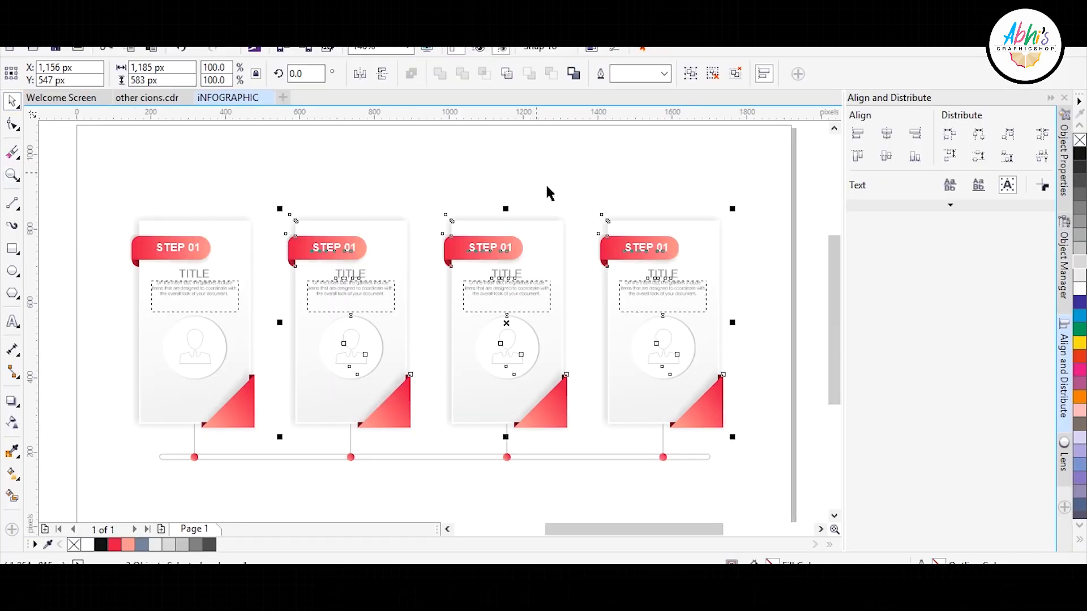
Change the red end of the fourth card's corner triangle gradient to bright cyan.
left_click(712, 412)
left_click(12, 473)
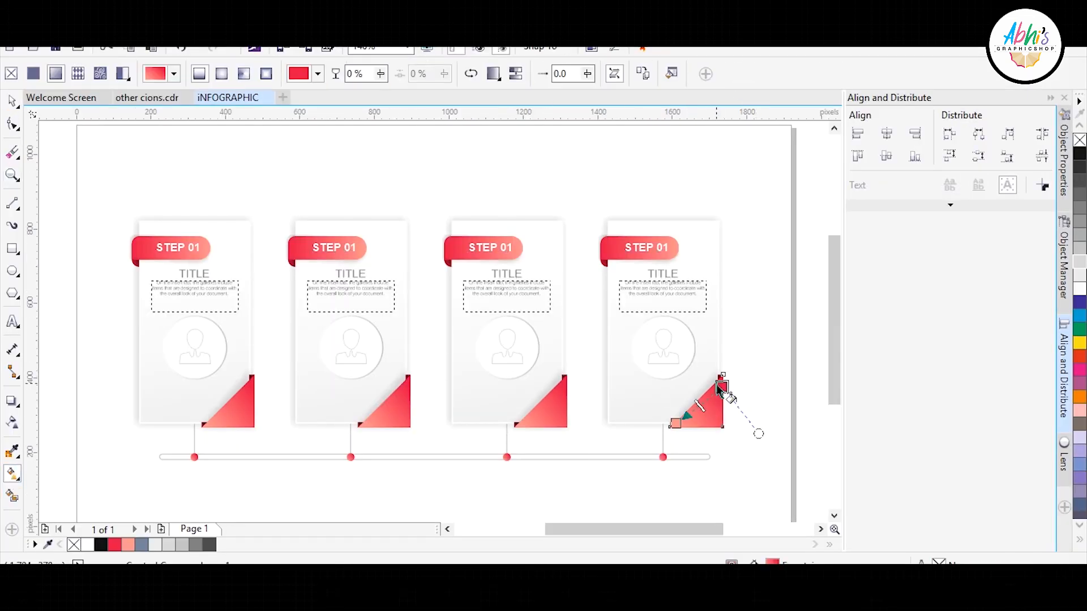
left_click(734, 411)
left_click(765, 267)
left_click(752, 307)
left_click_drag(815, 334, 815, 325)
left_click(789, 289)
Change the salmon end of the fourth card's corner triangle gradient to deep blue.
left_click(674, 423)
left_click(687, 446)
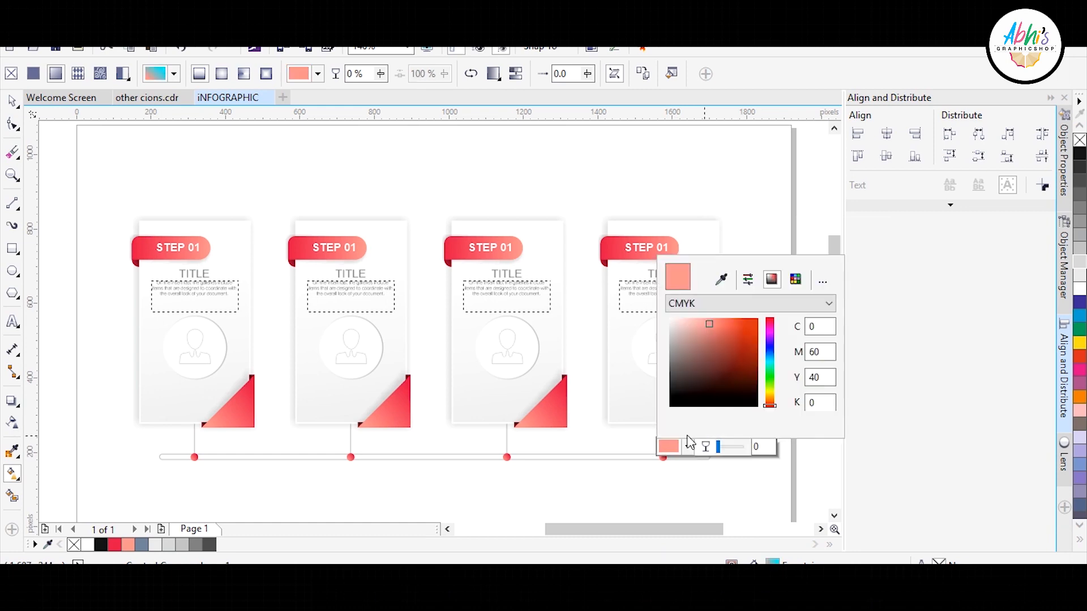
left_click(735, 303)
left_click(715, 342)
left_click(770, 358)
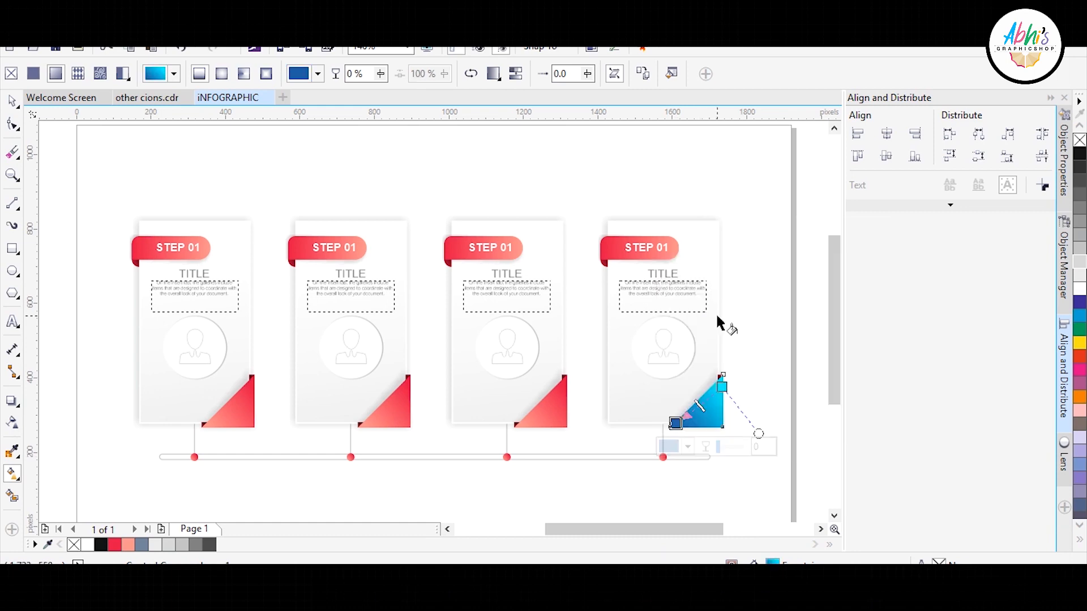
Copy the corner triangle's blue gradient fill onto the fourth card's banner.
key("space")
left_click(684, 248)
key("ctrl+shift+a")
key("Return")
left_click(706, 422)
Try to copy the blue banner's fill onto the red fold beneath it.
left_click(606, 267)
scroll(607, 267, "up", 2)
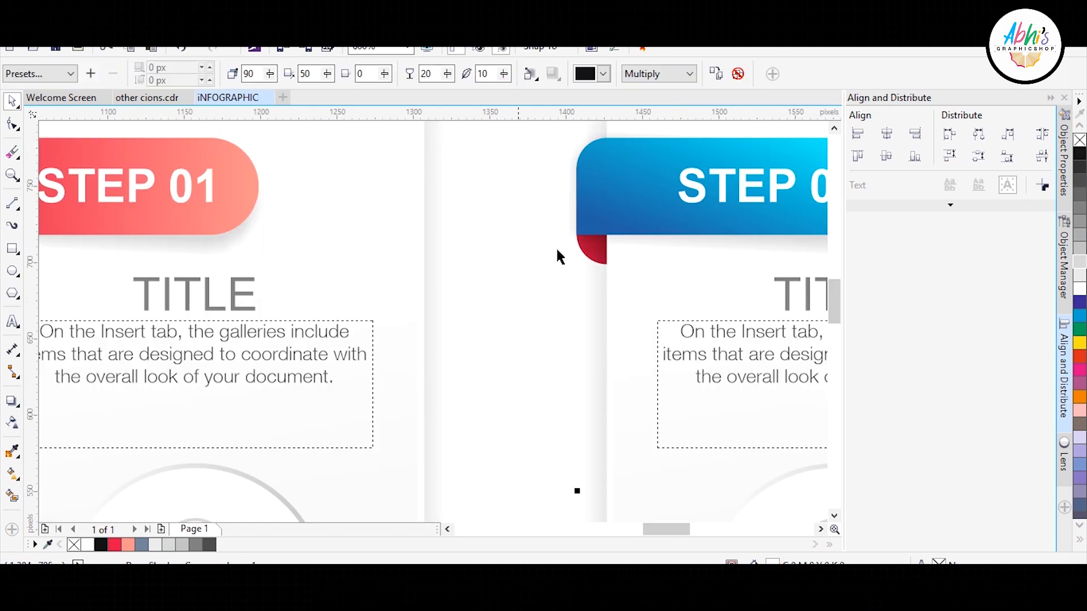
scroll(541, 263, "down", 3)
scroll(537, 266, "up", 5)
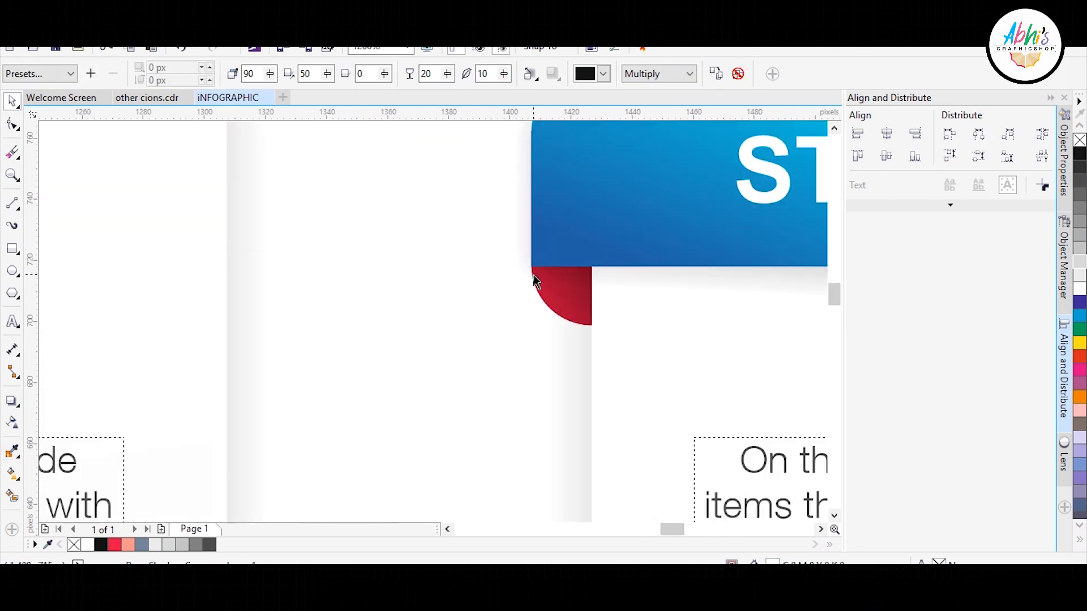
left_click(506, 313)
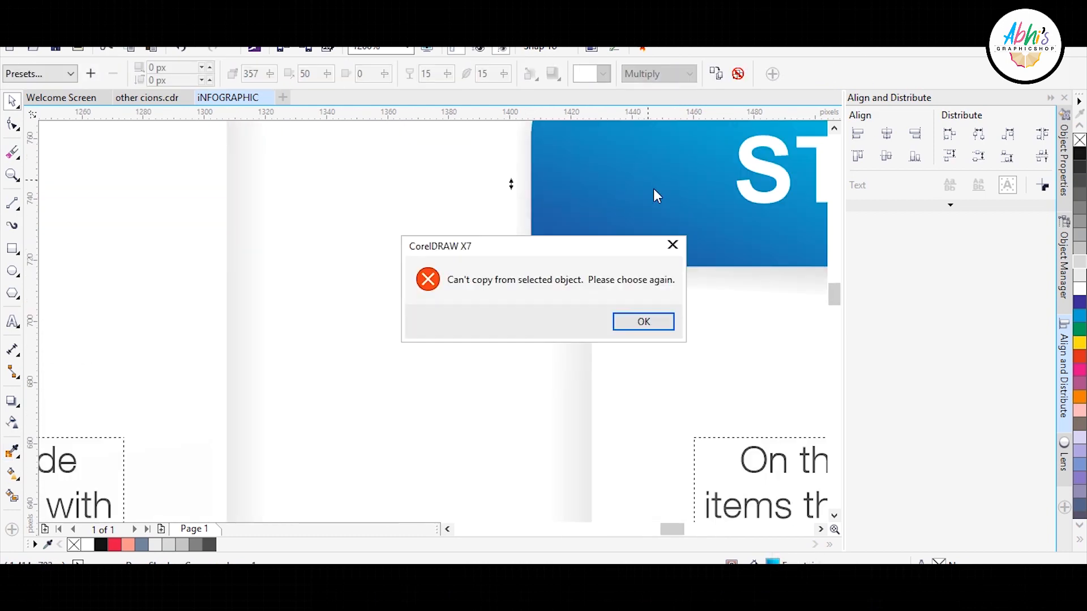
key("Return")
Uncover the red fold beneath the fourth card's banner and copy the banner's blue gradient fill onto it.
left_click(490, 297)
left_click(593, 322)
left_click(609, 354)
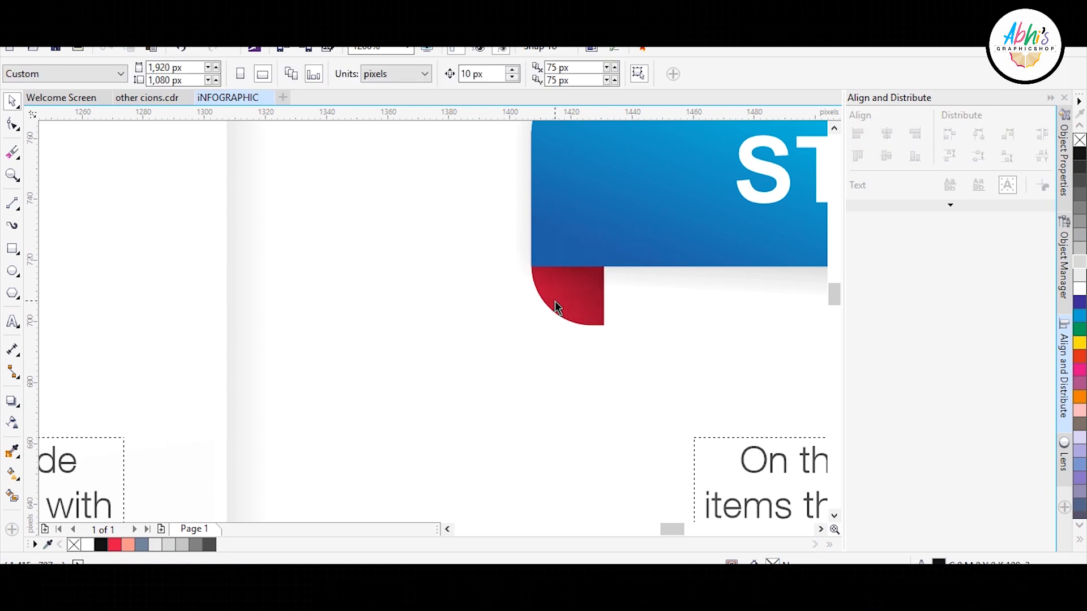
left_click(556, 307)
key("ctrl+shift+a")
key("Return")
left_click(628, 215)
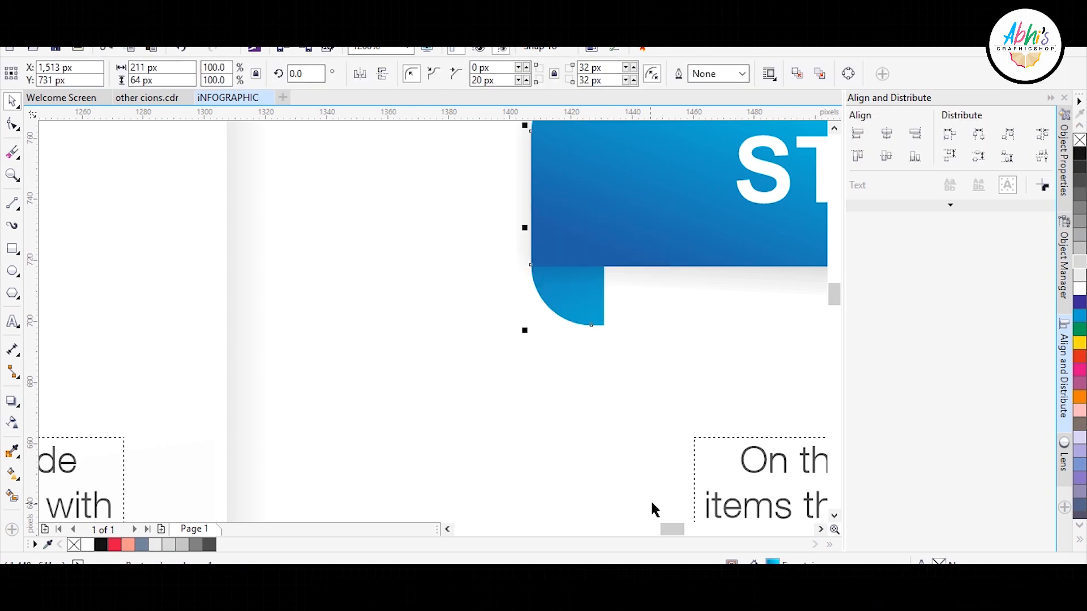
Redirect the fold's gradient diagonally and darken its colours to navy blue for a shaded look.
key("g")
left_click_drag(593, 292, 494, 378)
left_click_drag(600, 252, 578, 293)
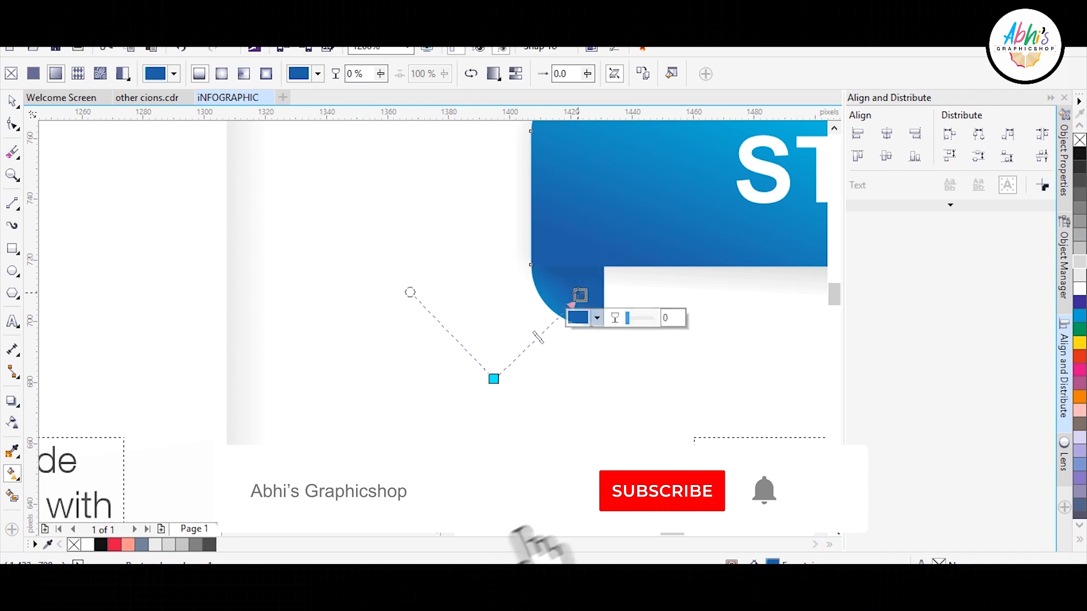
left_click(597, 317)
left_click(651, 437)
left_click(309, 206)
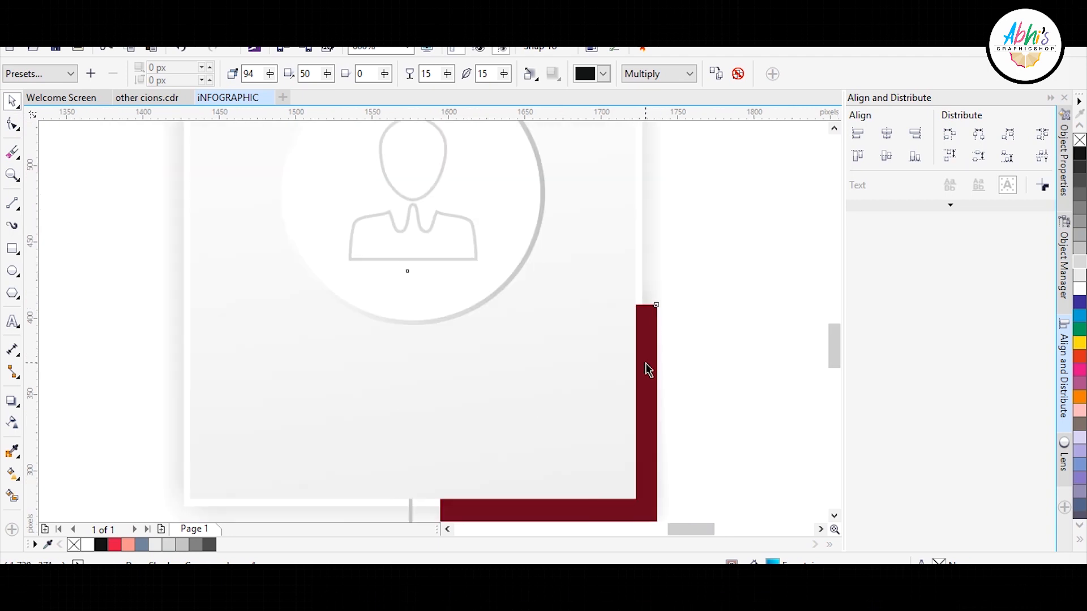
Fill the dark red square behind the fourth card's corner with the navy blue sampled from the banner's fold.
key("ctrl+z")
left_click_drag(649, 306, 673, 296)
key("Delete")
left_click(645, 313)
key("ctrl+Page_Down")
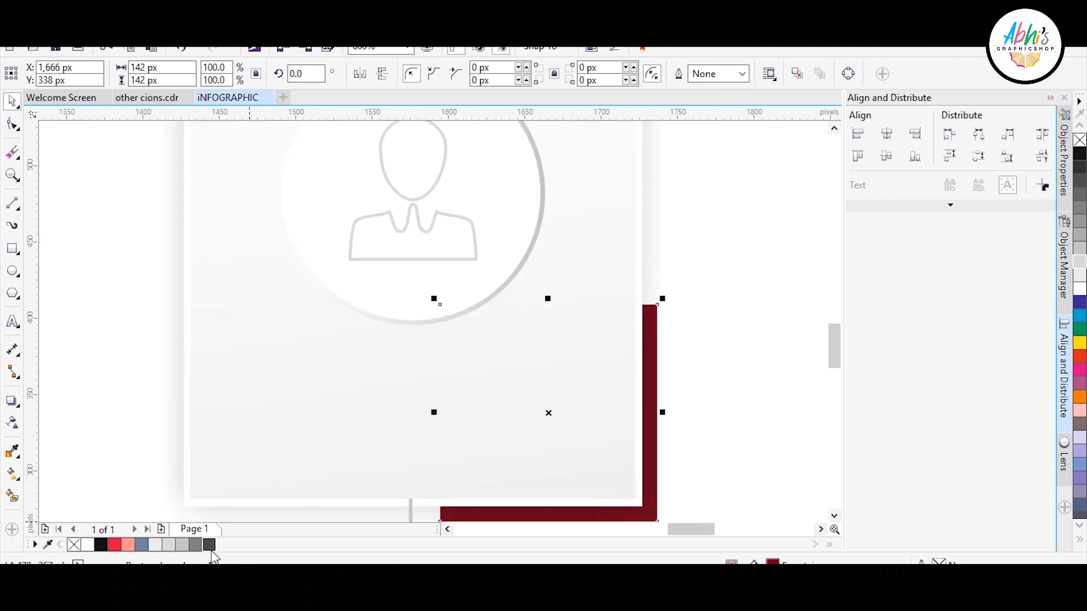
scroll(428, 440, "down", 1)
left_click(13, 453)
left_click(310, 142)
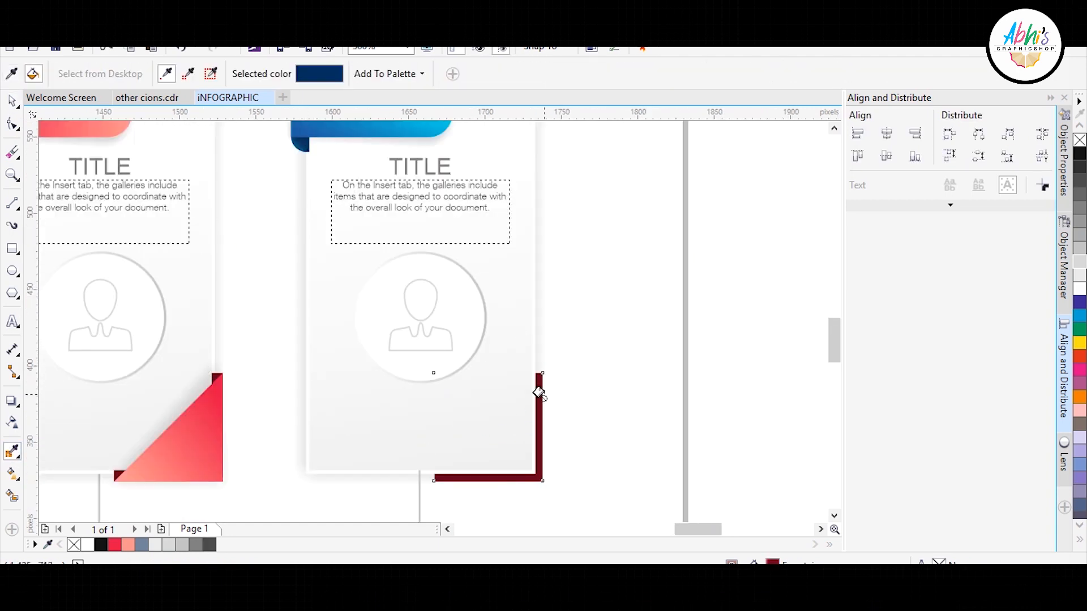
scroll(538, 379, "up", 6)
scroll(505, 235, "down", 6)
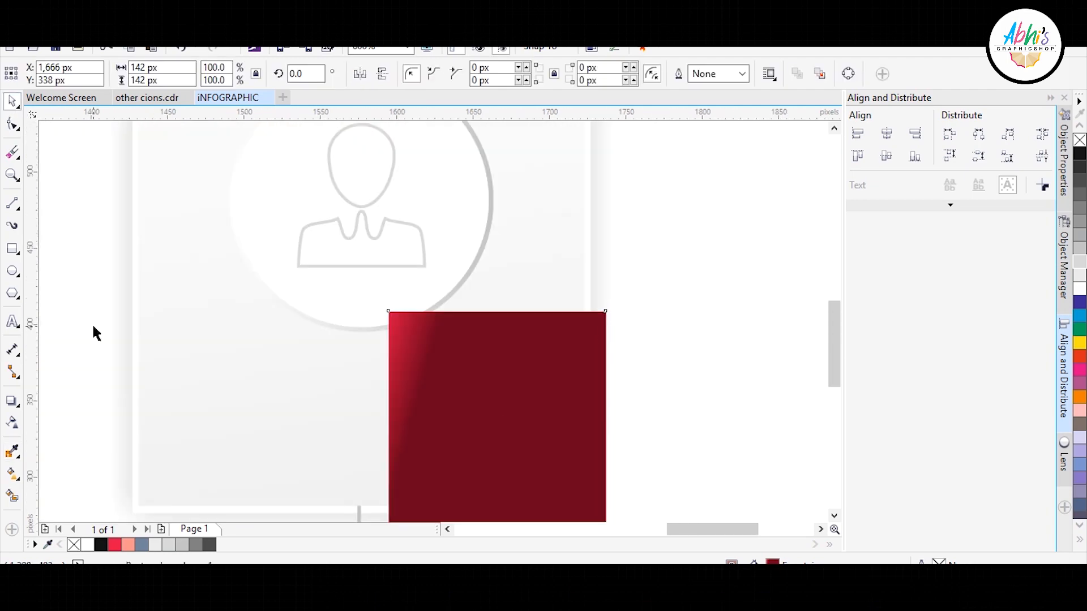
left_click(9, 105)
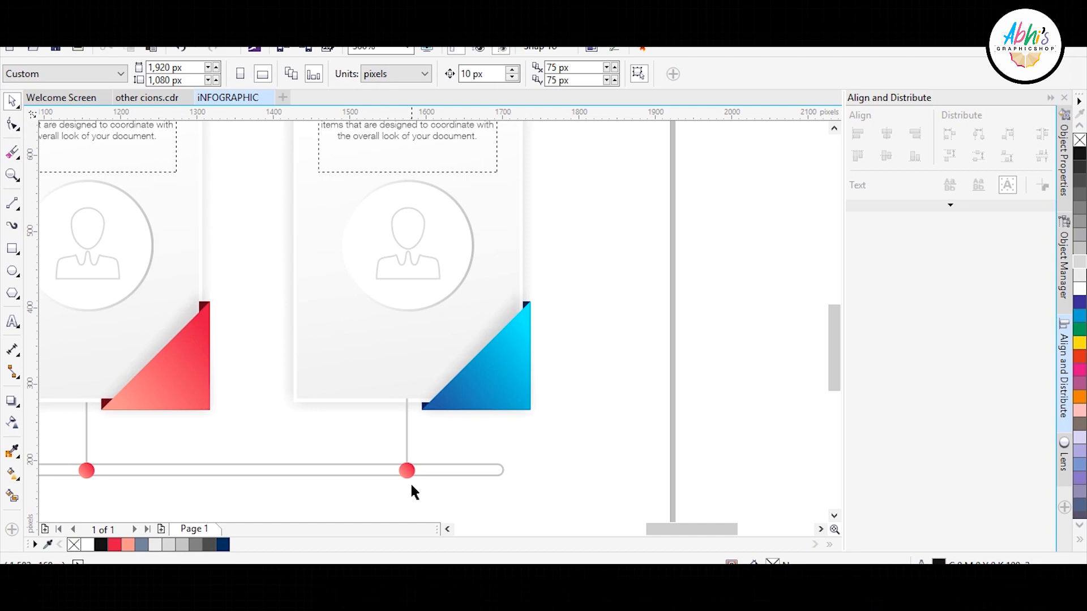
Copy the corner triangle's blue gradient fill onto the fourth timeline circle.
key("ctrl+shift+a")
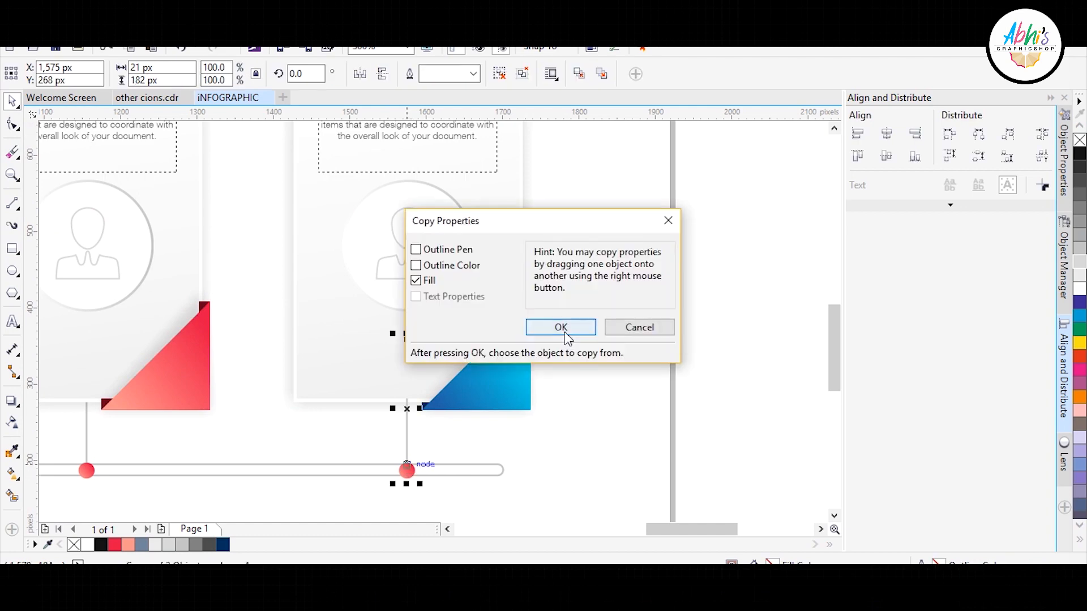
left_click(561, 329)
left_click(498, 384)
Recolour the third card's corner triangle with a gradient from green to yellow-green.
scroll(291, 322, "down", 4)
scroll(594, 417, "up", 4)
left_click(595, 419)
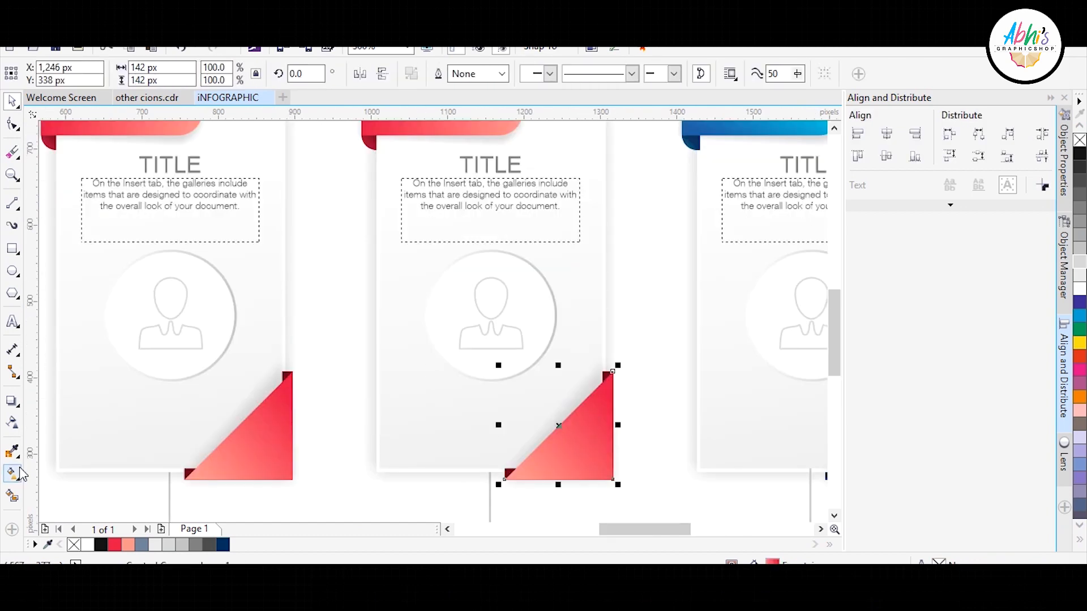
left_click(13, 473)
left_click(1079, 328)
left_click(517, 472)
left_click(1079, 342)
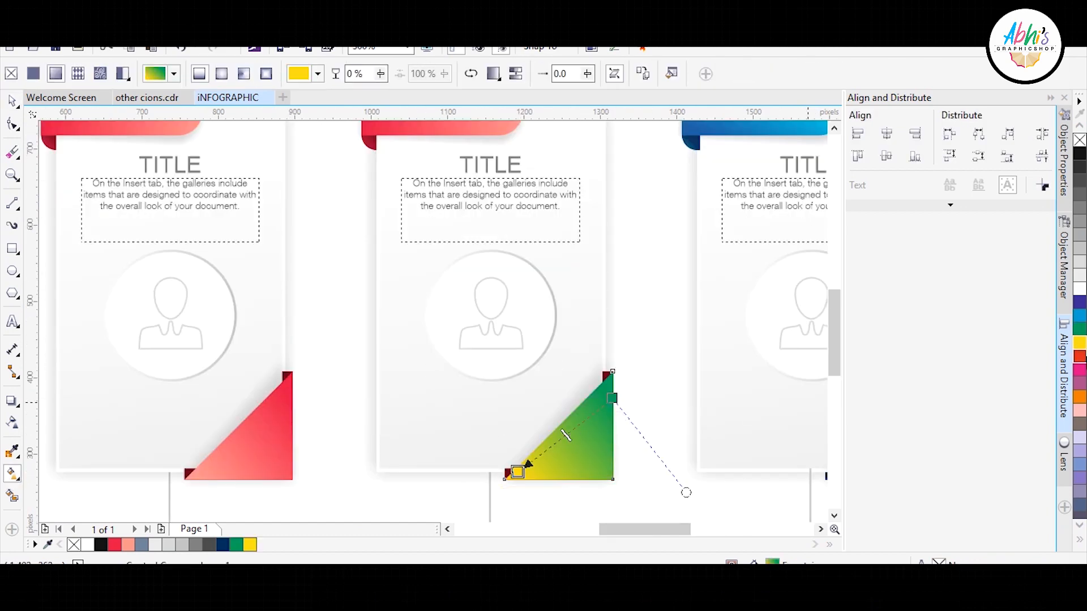
scroll(505, 261, "down", 2)
key("space")
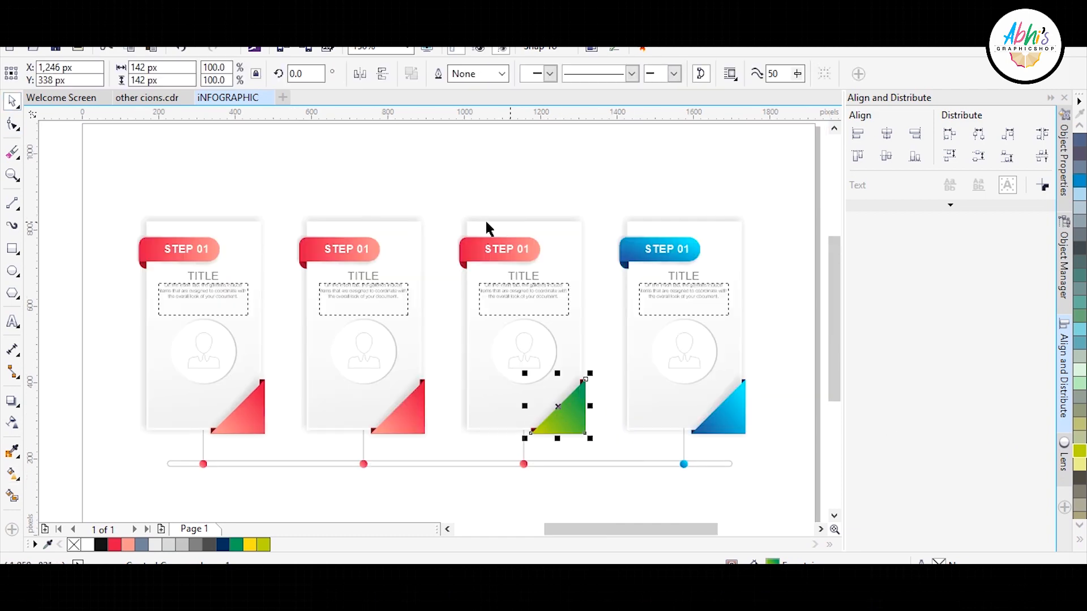
Copy the corner triangle's green gradient fill onto the third card's banner and its timeline circle.
left_click(490, 245)
key("ctrl+shift+a")
left_click(560, 327)
left_click(566, 418)
scroll(523, 446, "up", 1)
left_click(442, 359)
key("ctrl+r")
scroll(430, 224, "down", 1)
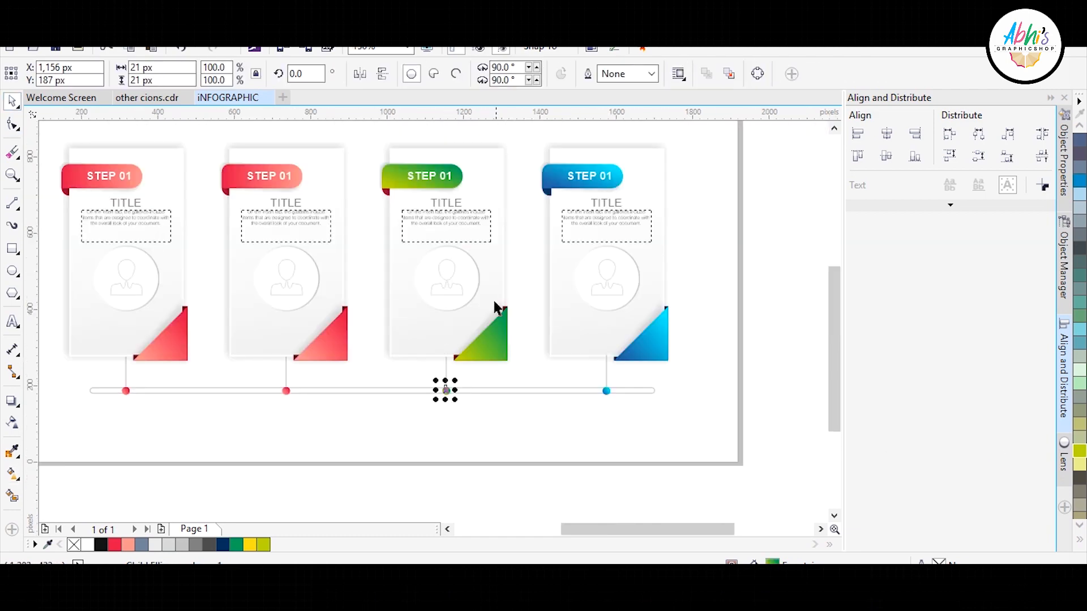
Delete the third card's green corner triangle to expose the dark red square behind it.
left_click(493, 334)
scroll(488, 257, "up", 1)
scroll(376, 292, "down", 1)
left_click(334, 184, "shift")
key("Delete")
Fill the dark red square behind the third card's corner with a uniform dark green.
scroll(454, 361, "up", 1)
left_click(443, 337)
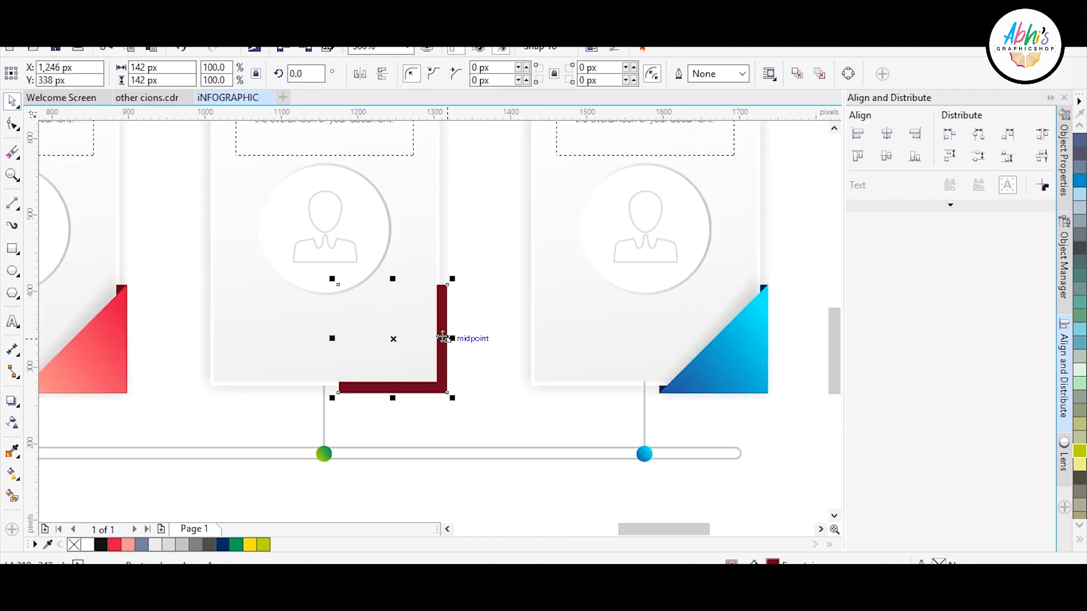
scroll(1080, 226, "up", 3)
double_click(771, 562)
left_click(495, 502)
key("Return")
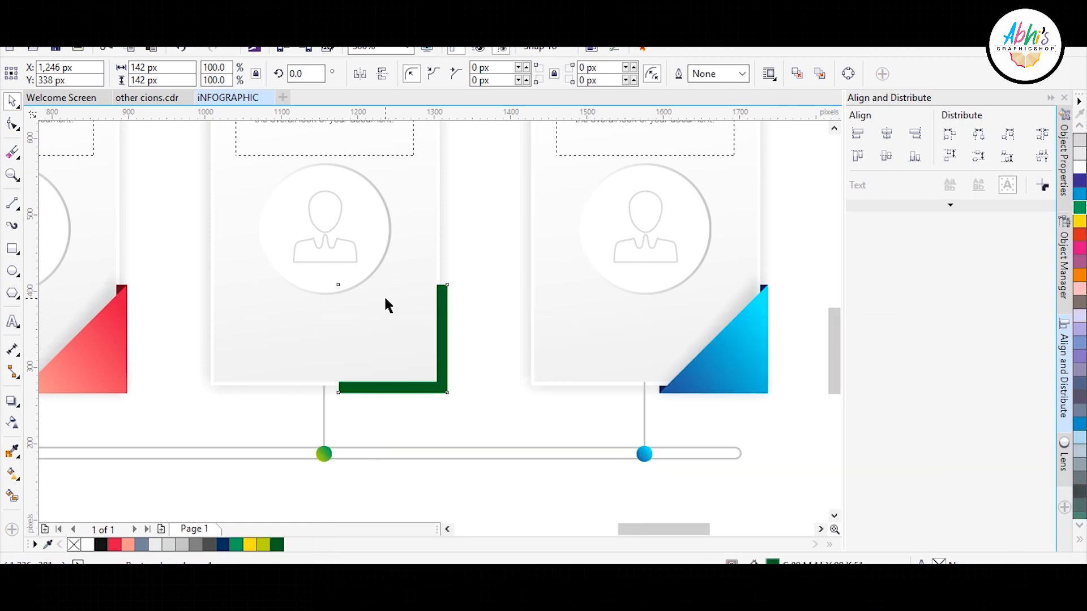
Restore the third card's corner triangle and fill the fold beneath its banner with dark green (C89 M11 Y99 K51).
scroll(438, 277, "up", 1)
key("shift+Page_Up")
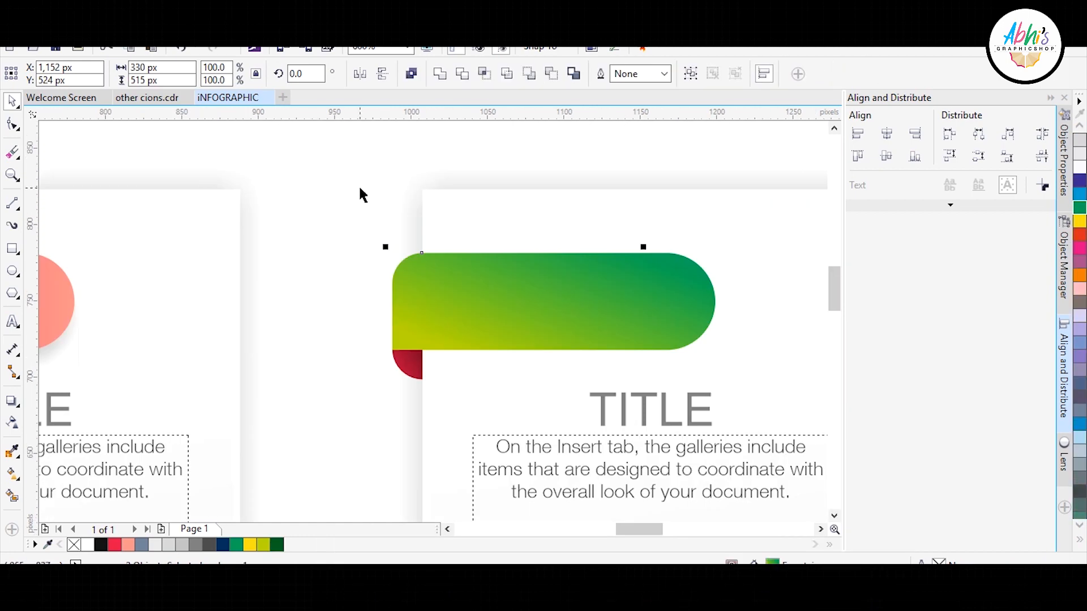
left_click(405, 337)
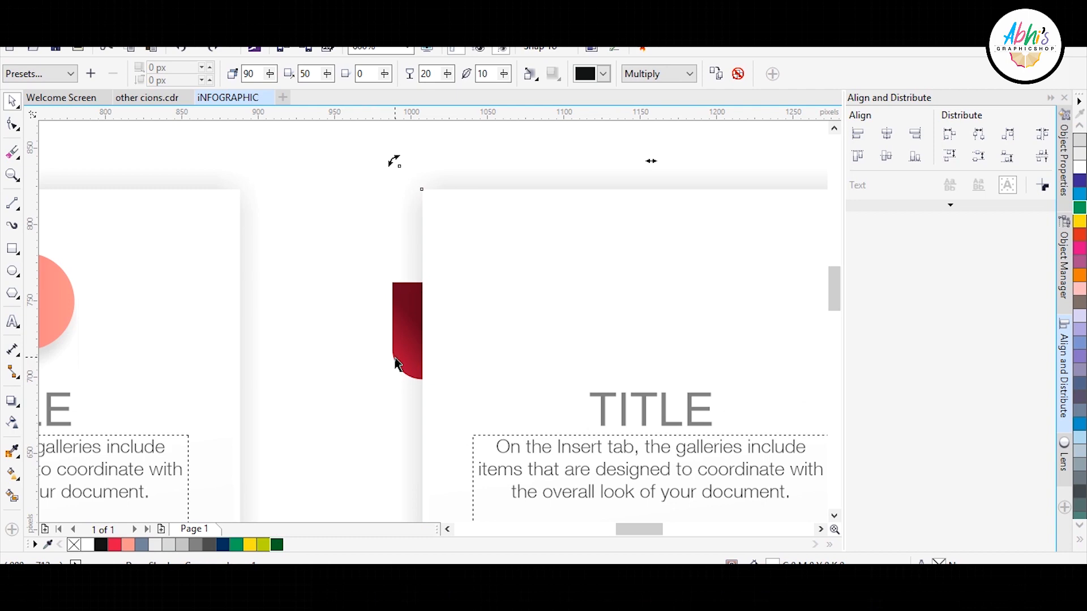
left_click(415, 323)
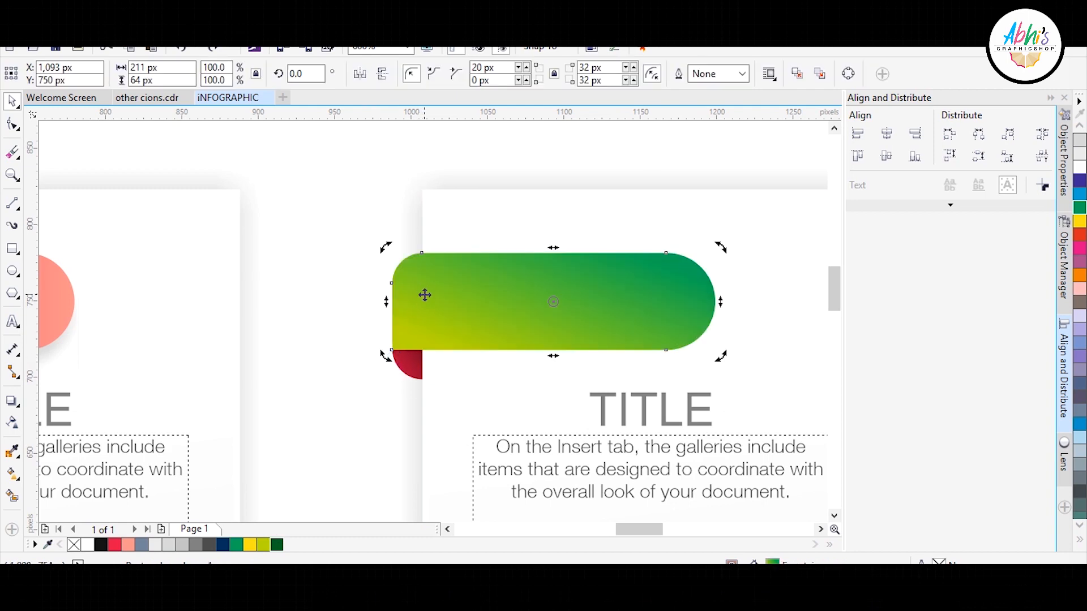
left_click(398, 367)
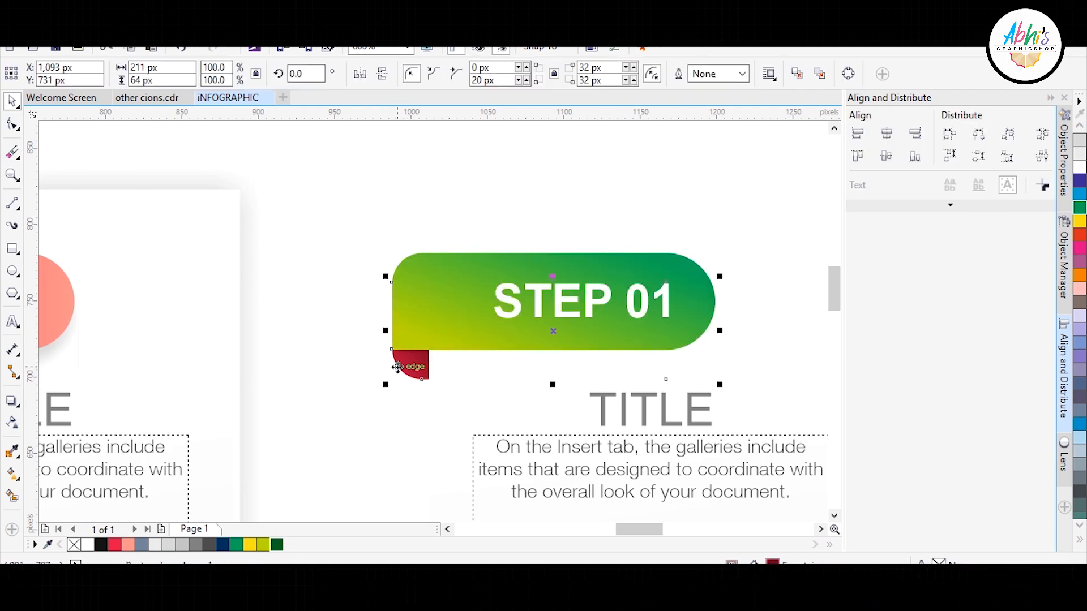
key("ctrl+v")
key("shift+Page_Down")
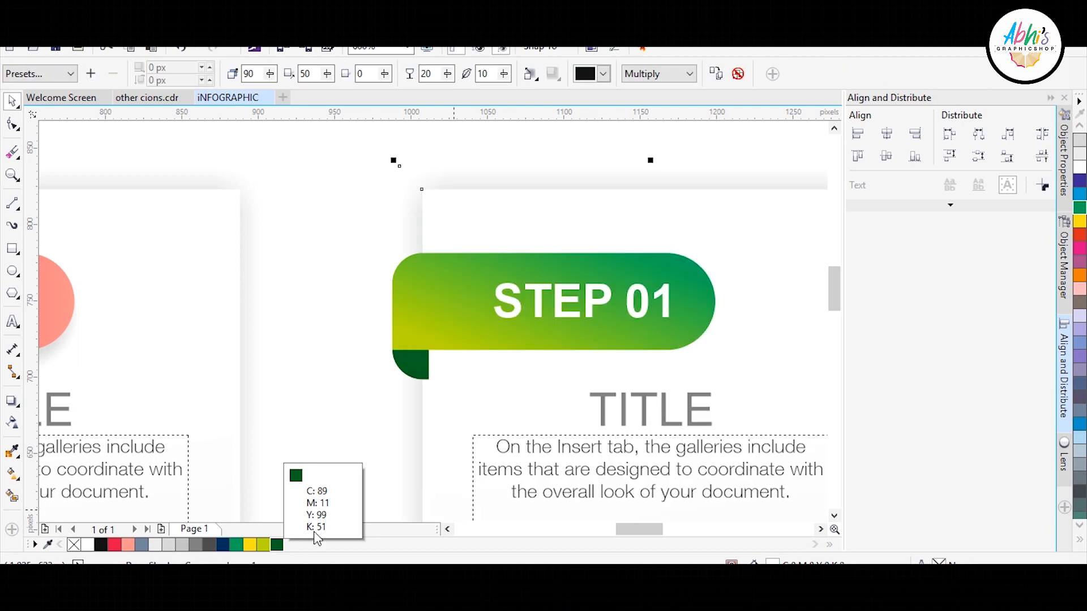
left_click(330, 365)
left_click(399, 362)
Try sending the first card's red corner triangle to the back to expose the dark red square, and undo the reordering.
scroll(399, 362, "down", 2)
scroll(520, 475, "up", 4)
left_click(546, 425)
scroll(586, 371, "down", 4)
scroll(410, 382, "up", 4)
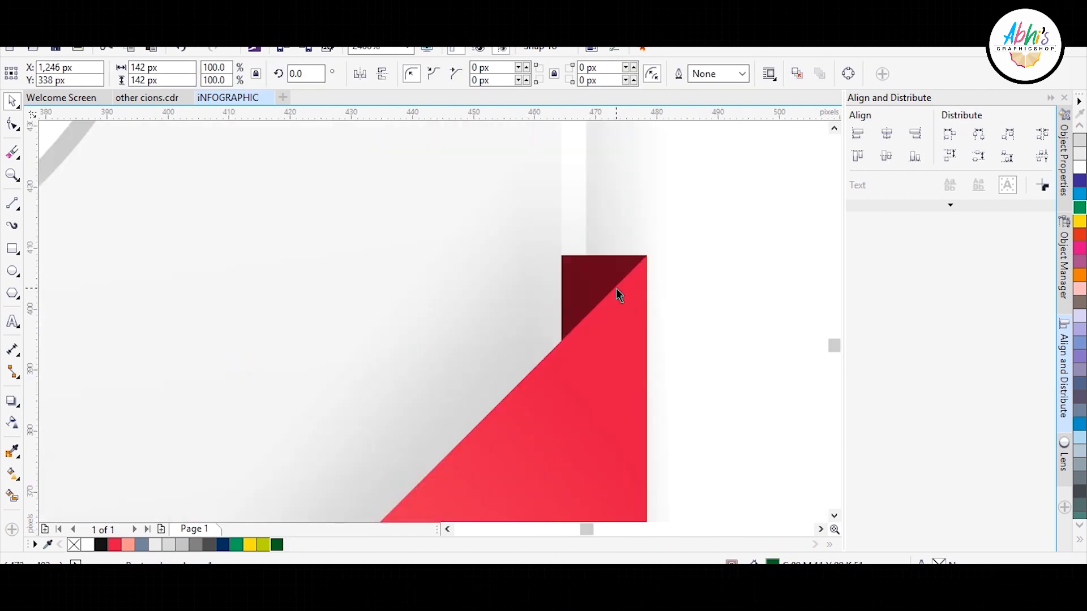
left_click(609, 271)
scroll(498, 274, "down", 3)
scroll(487, 258, "up", 1)
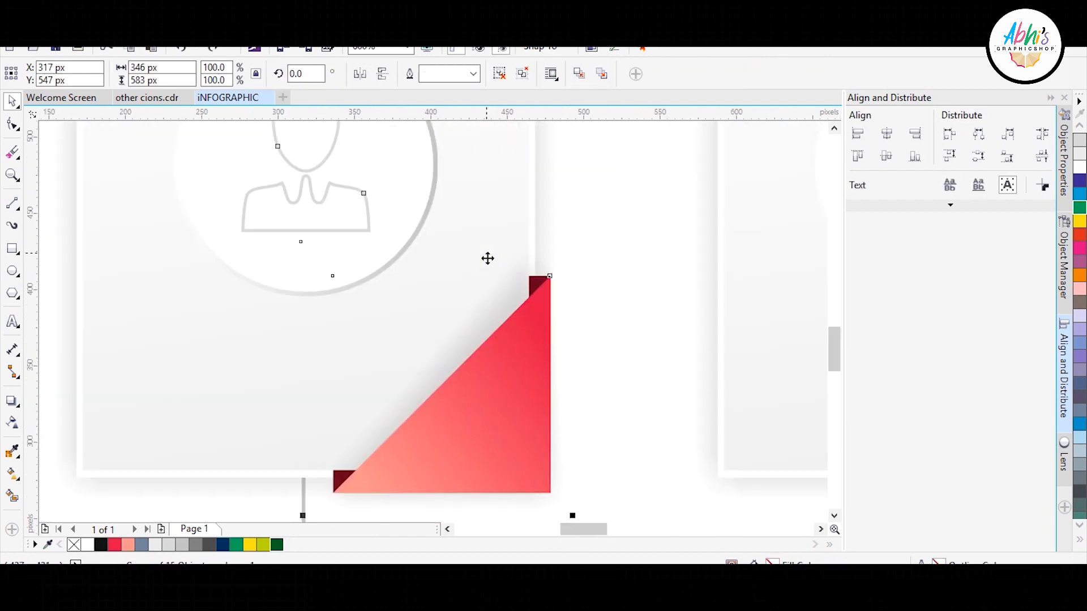
left_click(540, 278, "ctrl")
left_click(490, 260)
left_click(522, 74)
key("Escape")
left_click(541, 279)
key("shift+Page_Down")
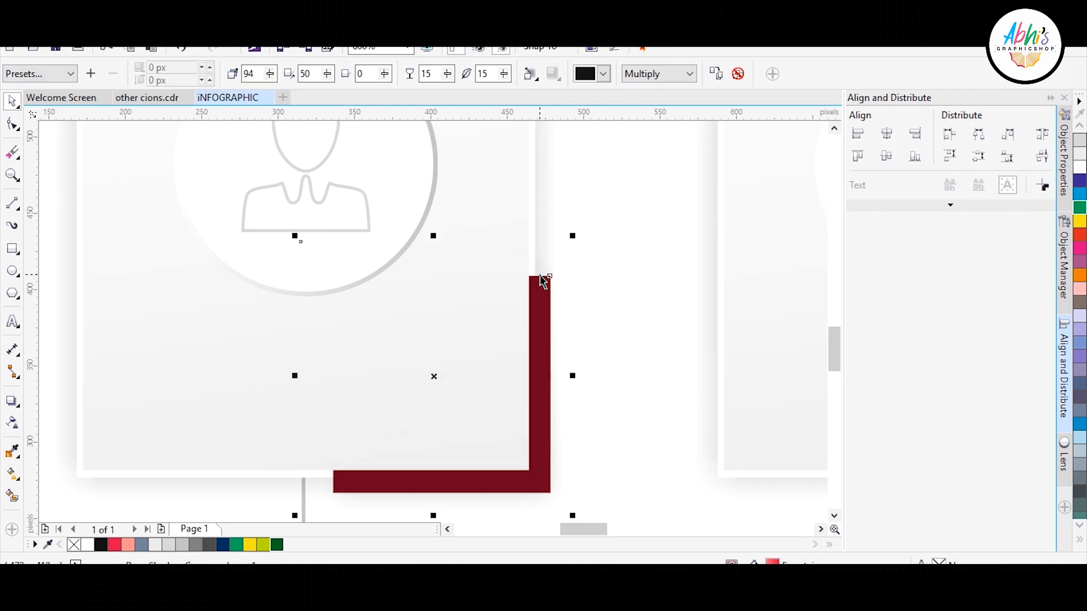
key("ctrl+z")
key("ctrl+shift+z")
key("ctrl+z")
Recolour the second card's corner triangle with a gradient from deep violet (C95 M100 Y0 K0) to lighter purple.
scroll(425, 204, "down", 3)
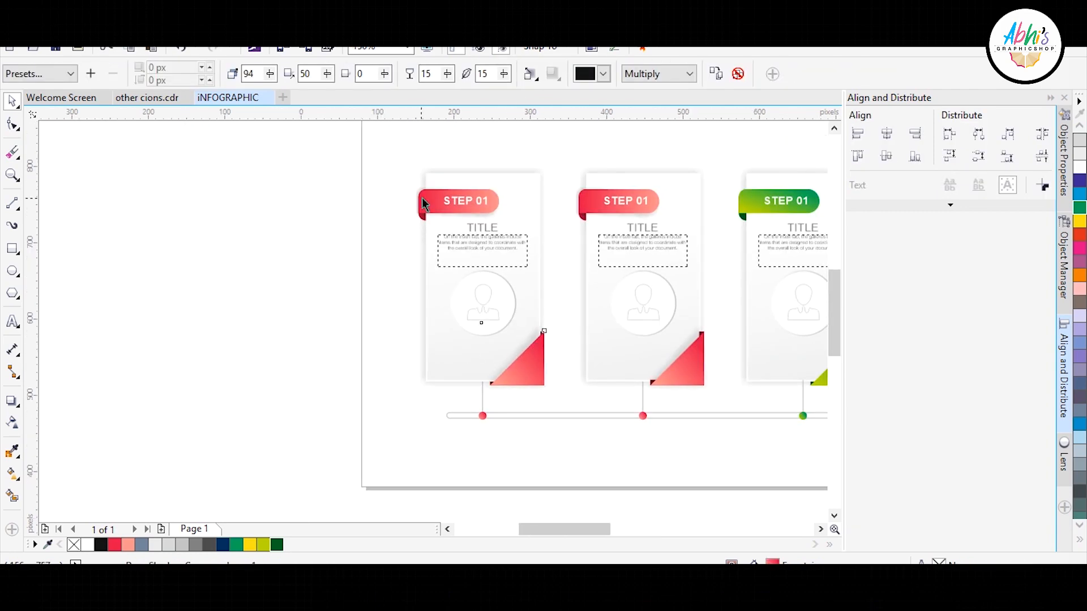
scroll(422, 199, "up", 1)
scroll(340, 281, "down", 1)
scroll(631, 444, "up", 1)
left_click(638, 431)
key("g")
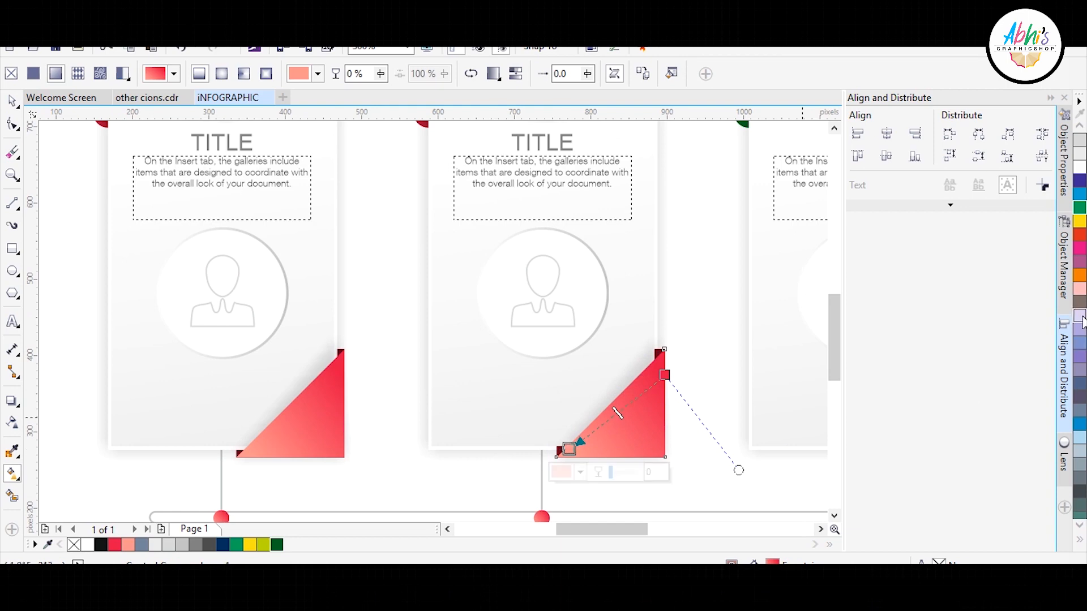
left_click(1081, 318)
left_click(665, 375)
left_click(1079, 356)
left_click(676, 398)
left_click_drag(735, 275, 735, 306)
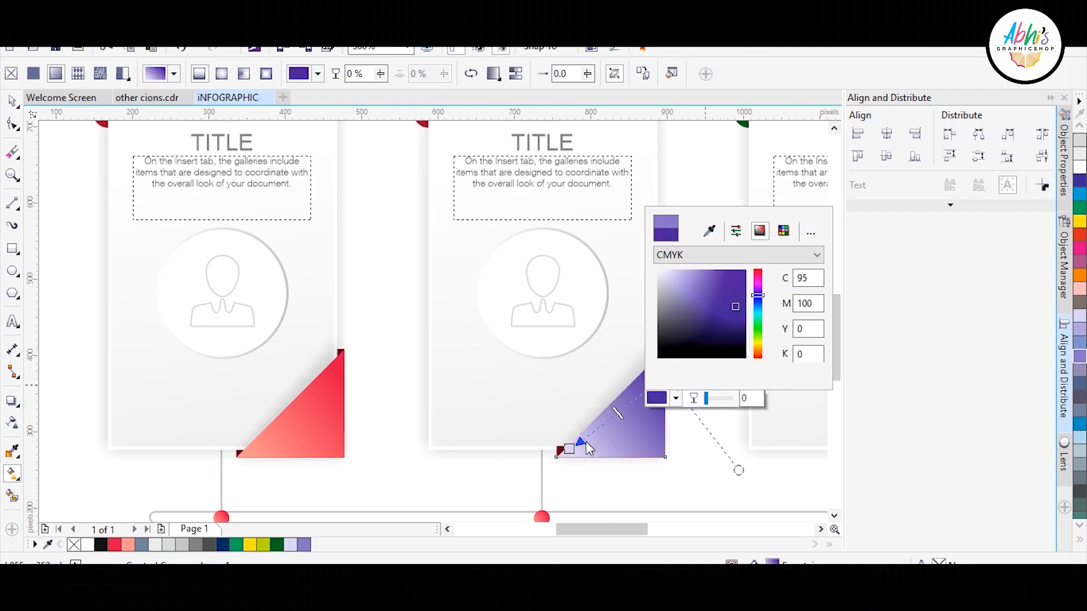
left_click(569, 448)
left_click(1080, 356)
left_click(13, 105)
Copy the corner triangle's purple gradient fill onto the second card's banner and its timeline circle.
scroll(364, 311, "down", 1)
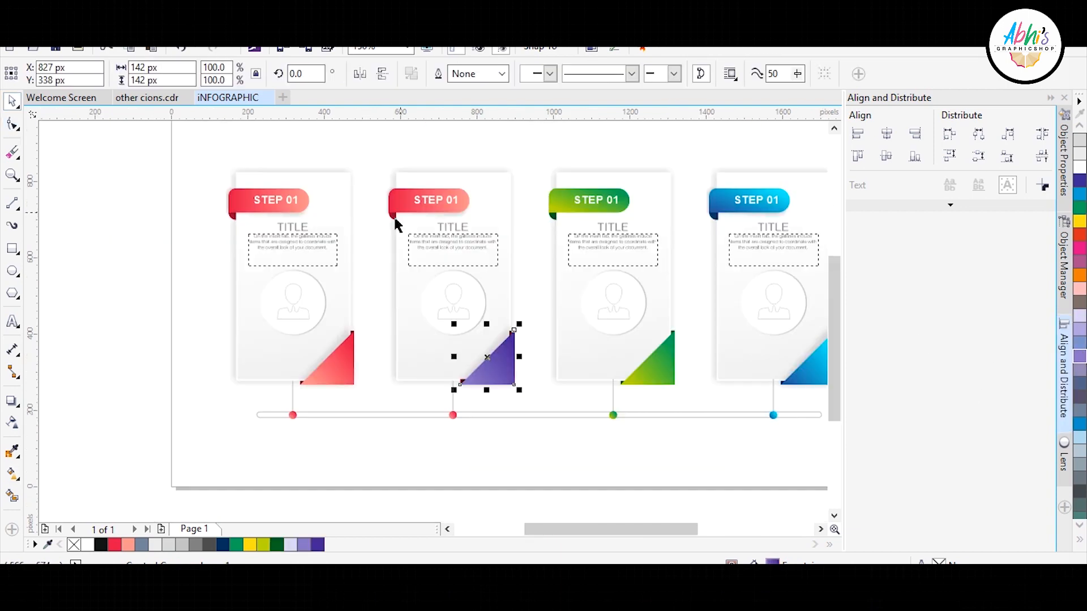
scroll(407, 191, "up", 1)
left_click(409, 195)
key("ctrl+shift+a")
left_click(566, 318)
left_click(614, 496)
left_click(483, 473)
Temporarily remove the second card's corner triangle and fill the square behind it and the banner's fold with a uniform dark violet.
scroll(585, 335, "up", 1)
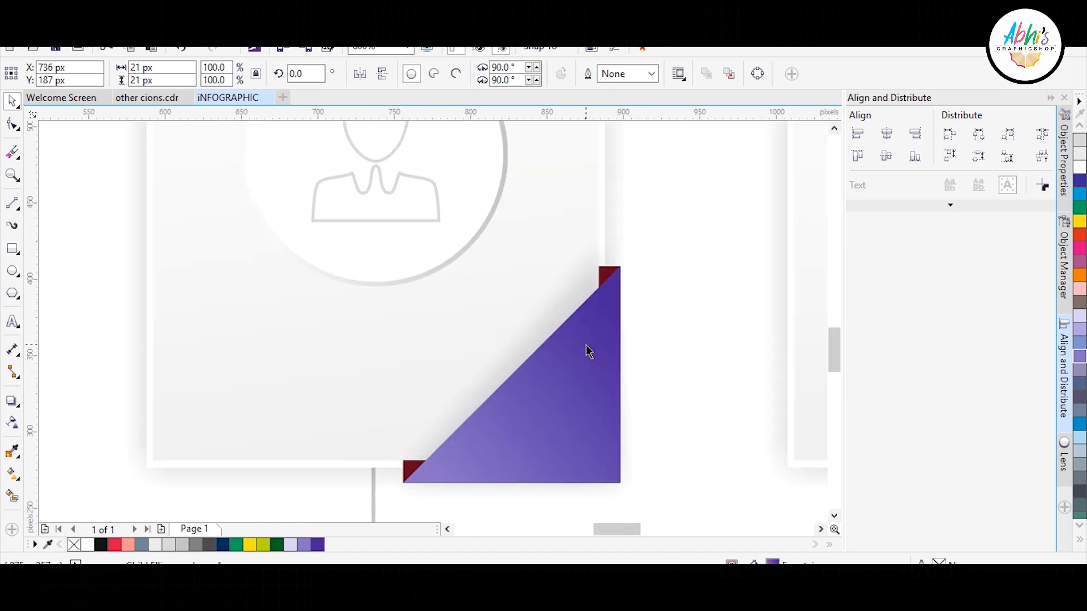
left_click(587, 352)
key("Delete")
left_click(615, 273)
left_click(317, 544)
key("shift+F11")
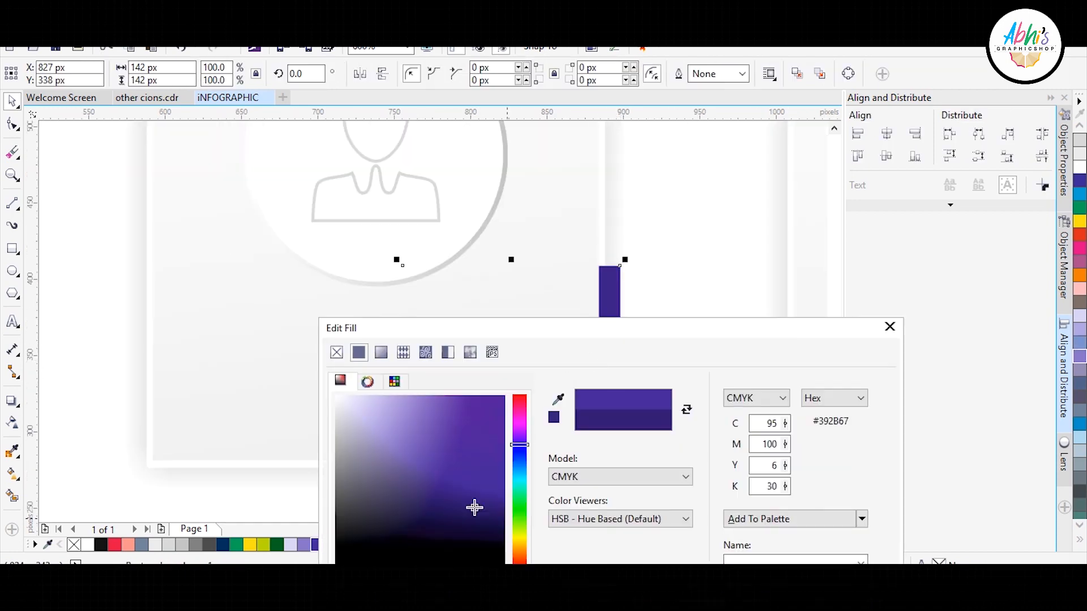
key("Return")
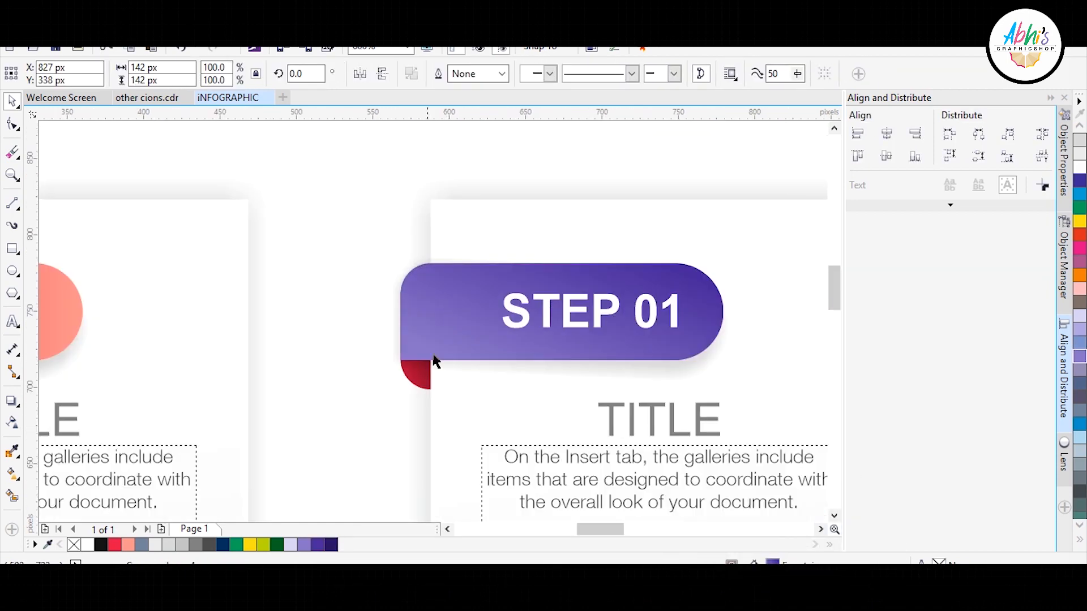
left_click(406, 374)
scroll(416, 305, "down", 3)
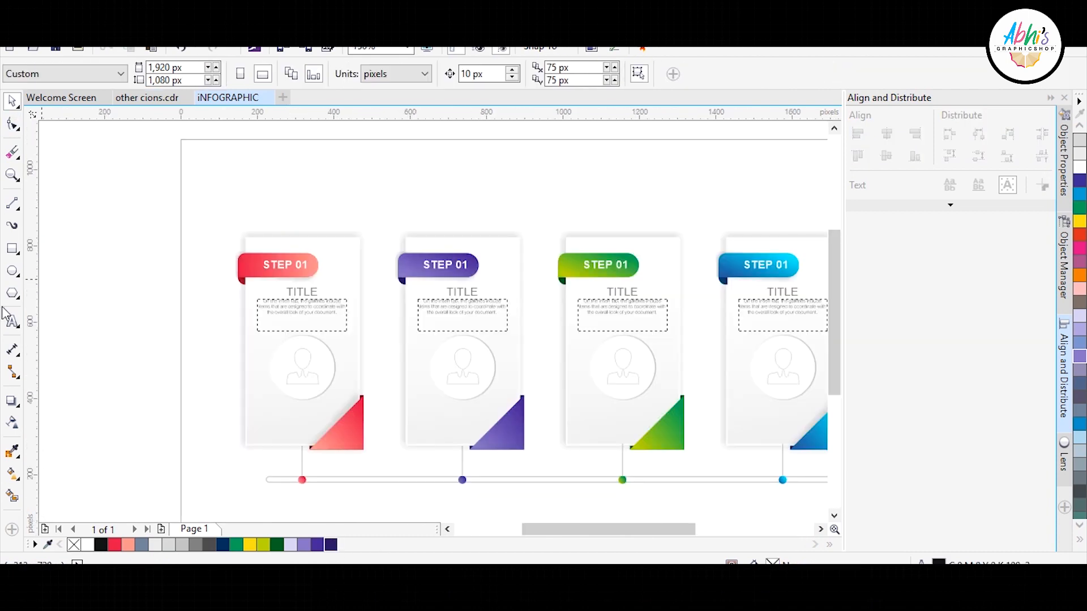
Add a page-sized 1,920 × 1,080 px background rectangle without an outline behind the artwork.
double_click(12, 248)
scroll(507, 237, "right", 3)
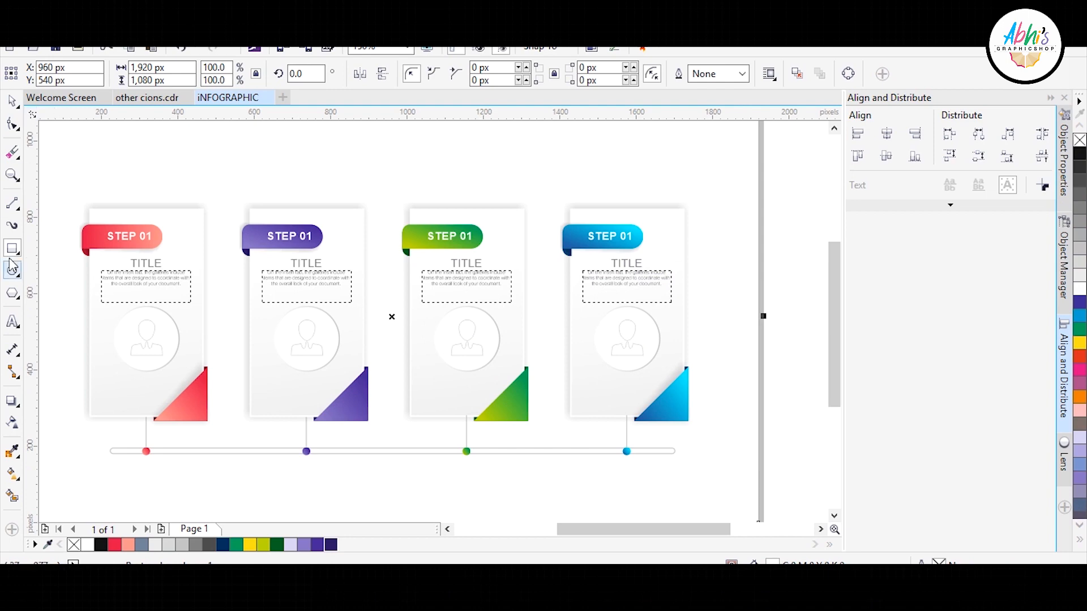
Add the 24 pt Arial heading "infograpgic element" above the cards and change its case to uppercase.
left_click(12, 321)
left_click(259, 172)
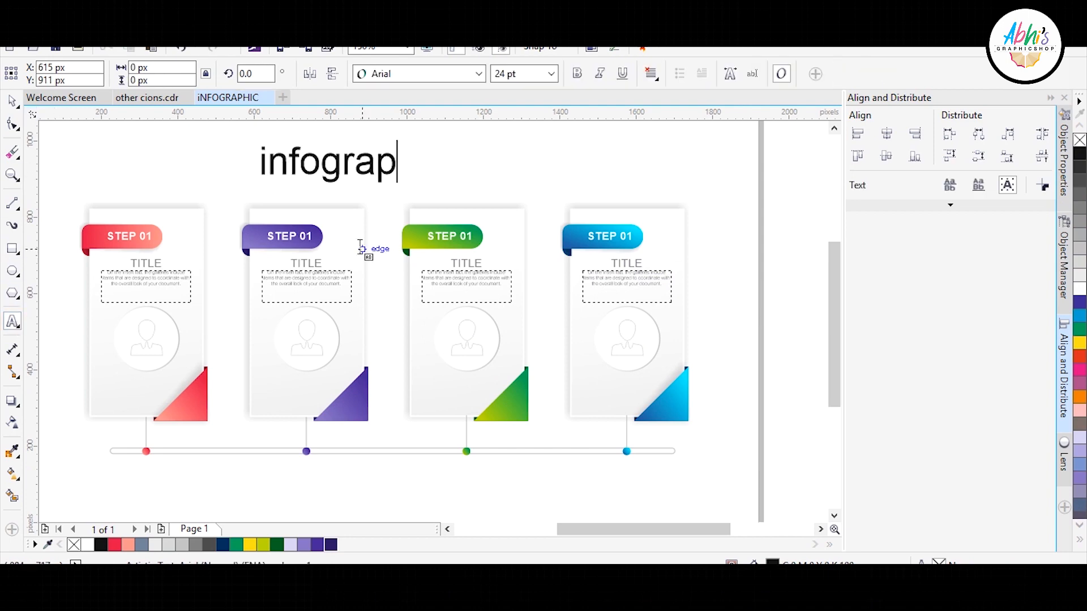
key("ctrl+a")
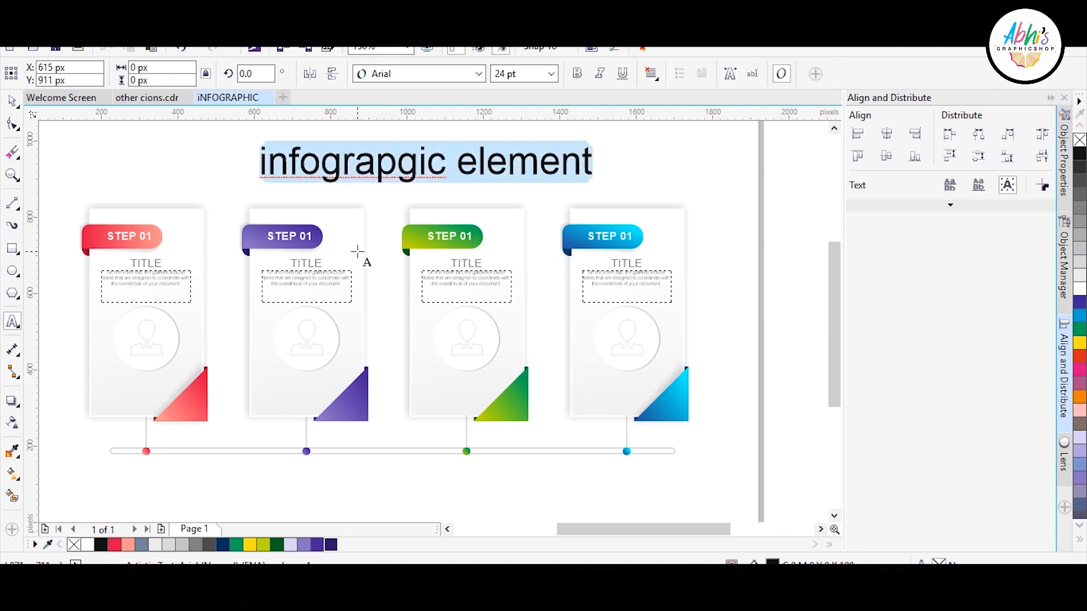
key("shift+F3")
left_click(473, 281)
left_click(453, 347)
Correct the misspelled heading so that it reads "INFOGRAPHIC ELEMENT".
left_click(489, 162)
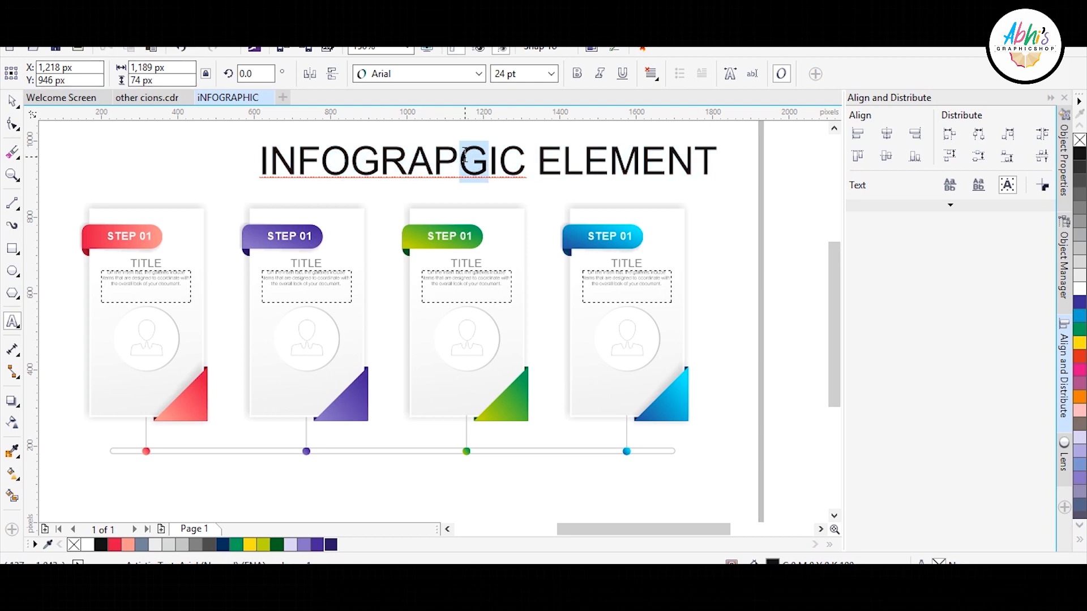
type("hH")
key("Delete")
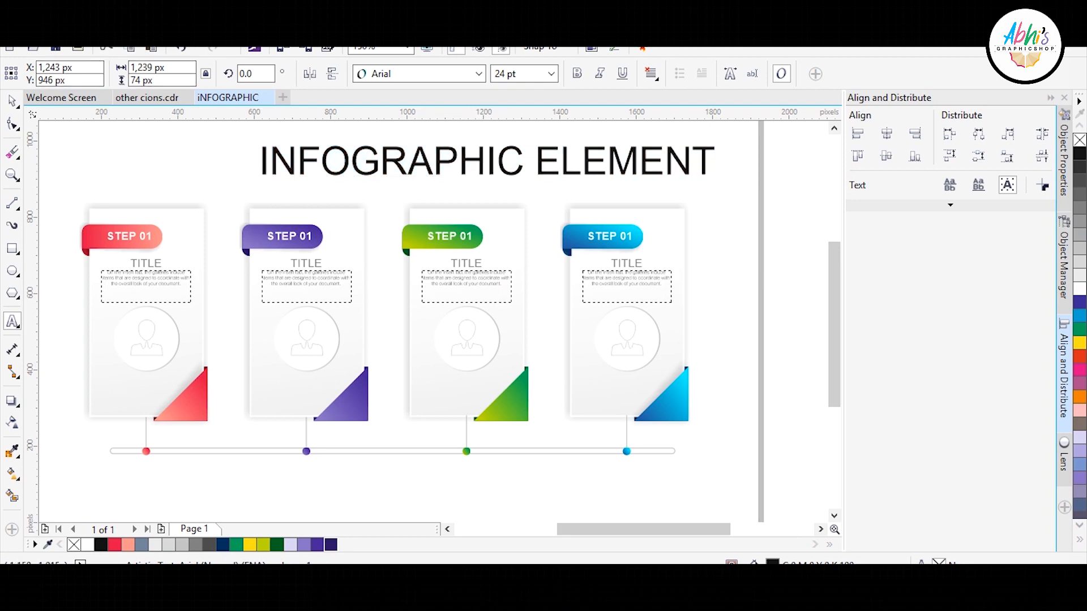
Scale the heading down to about 11.9 pt just above the cards and set its font to HelveticaNeue LT 45 Light.
left_click(14, 105)
left_click_drag(720, 187, 521, 146)
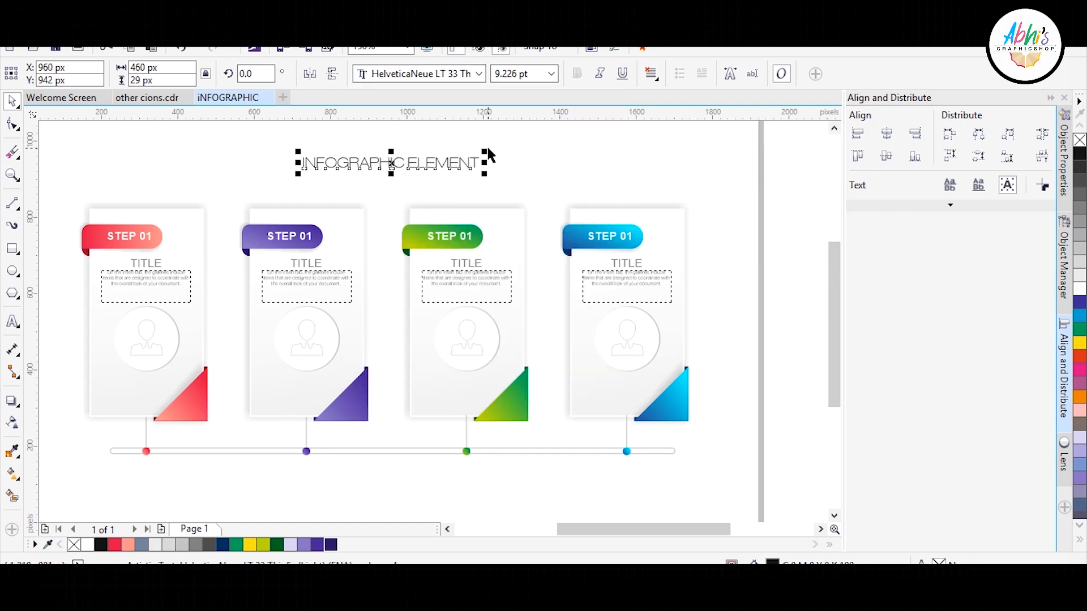
left_click_drag(456, 164, 456, 180)
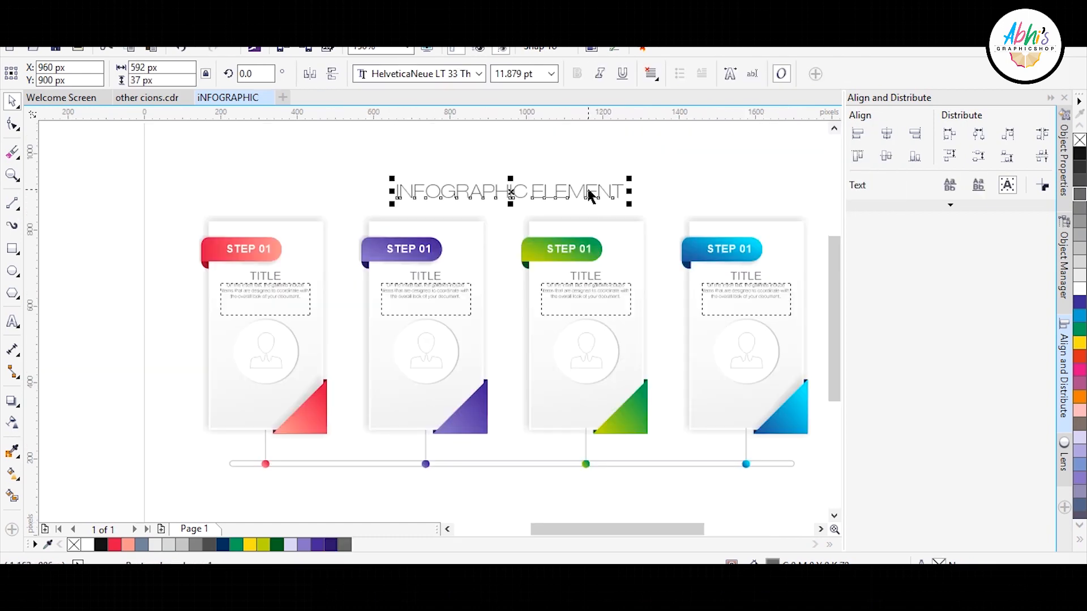
left_click(479, 74)
left_click(449, 131)
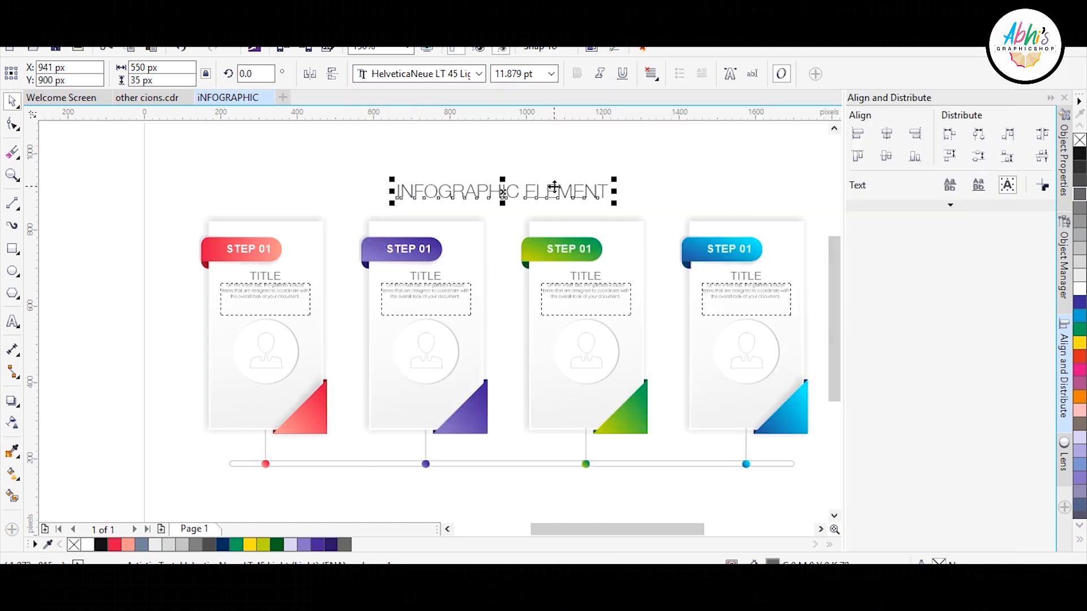